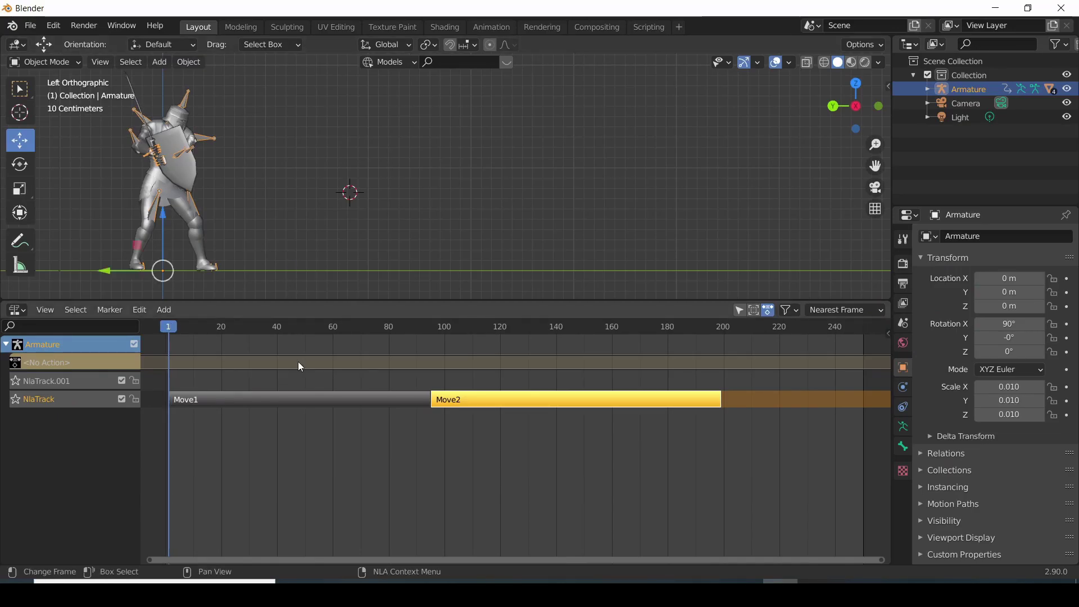
key("space")
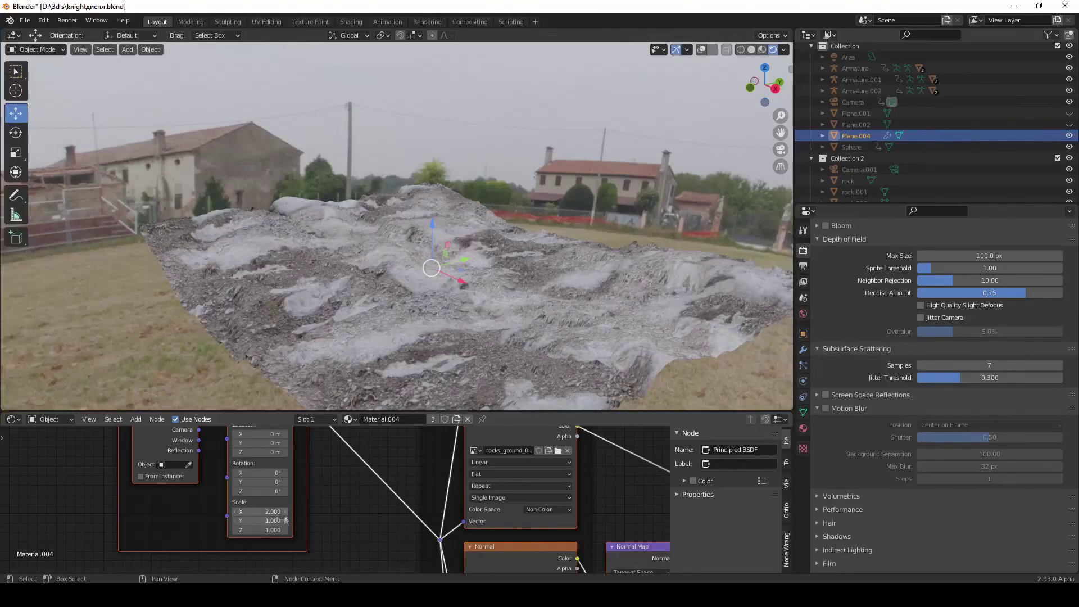
left_click_drag(287, 526, 315, 527)
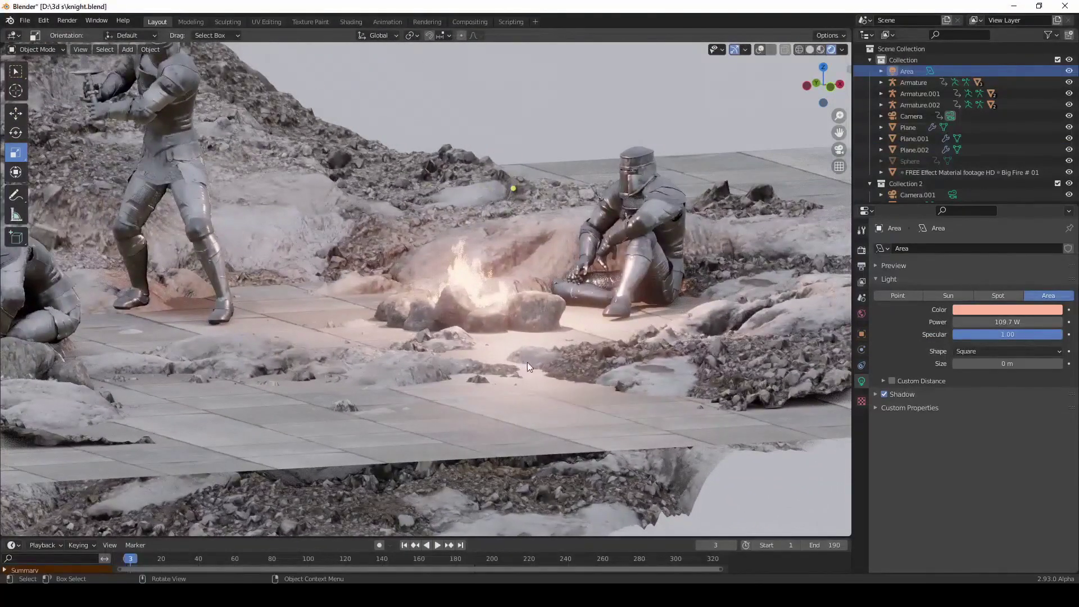
scroll(632, 333, "up", 3)
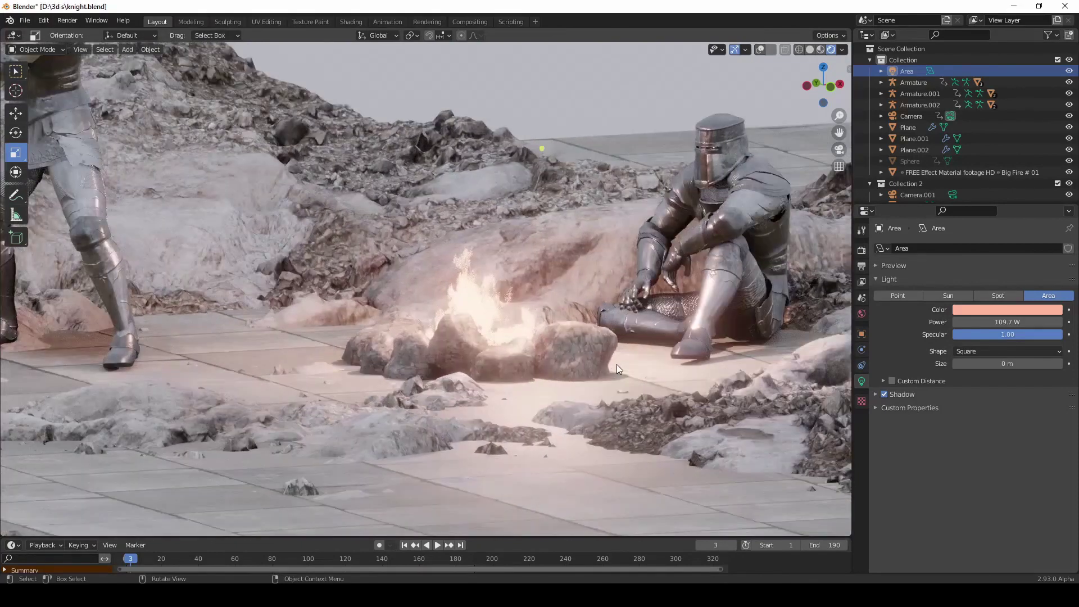
scroll(624, 373, "up", 2)
middle_click_drag(630, 373, 628, 382)
scroll(628, 382, "down", 2)
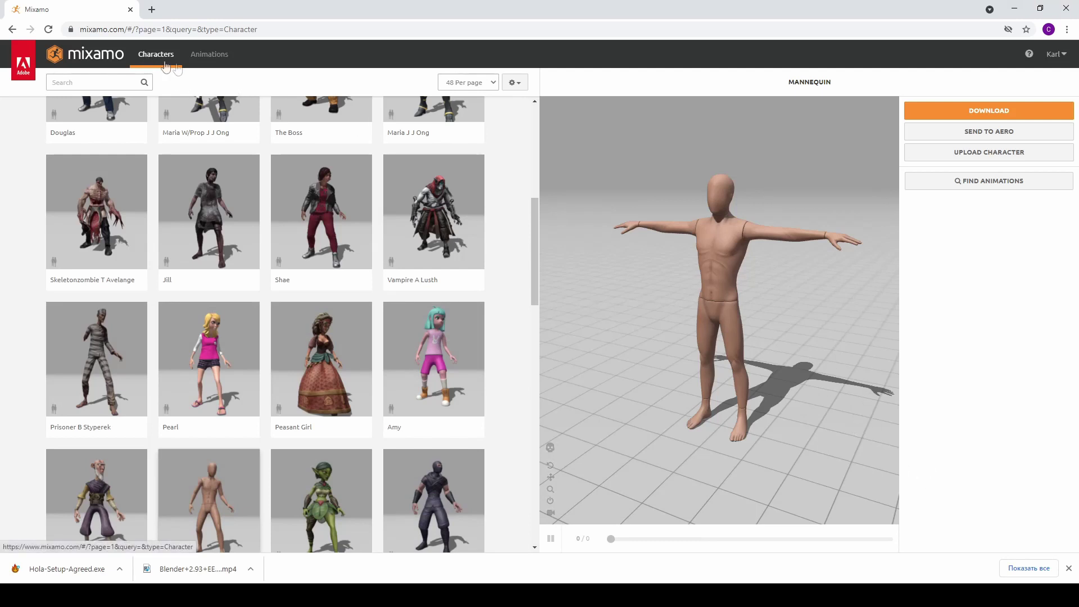
In Mixamo, search the characters for "paladin" and load the Paladin W/Prop character.
left_click(117, 84)
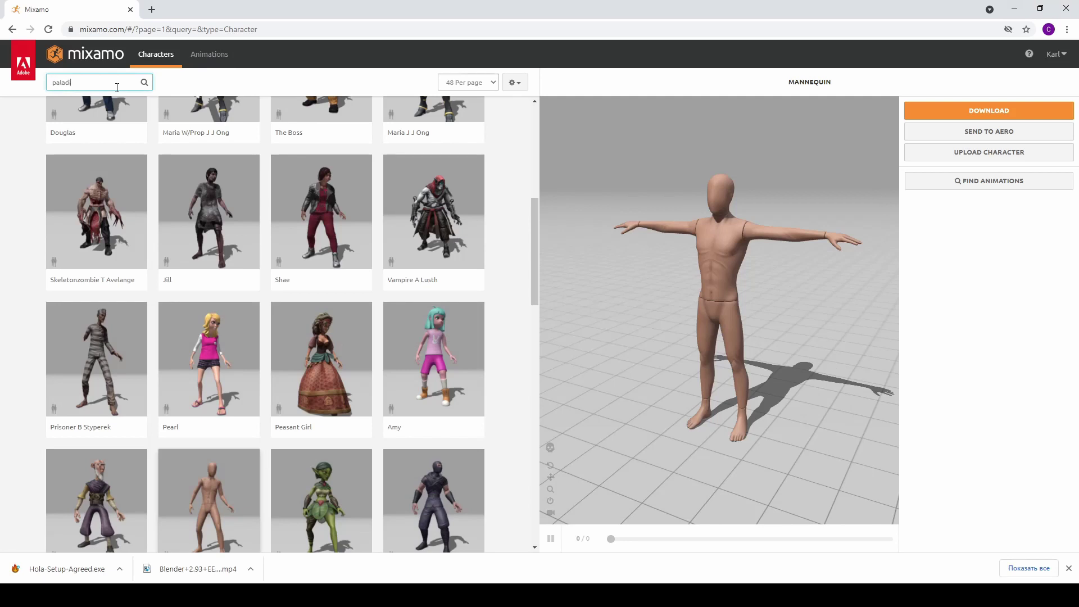
key("Return")
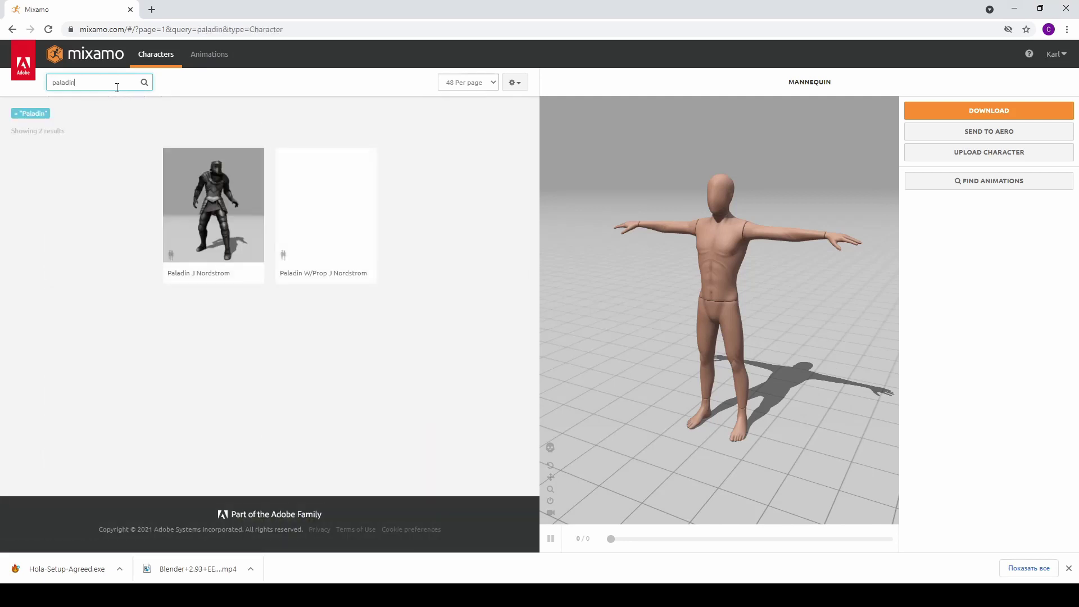
left_click(345, 230)
left_click(709, 210)
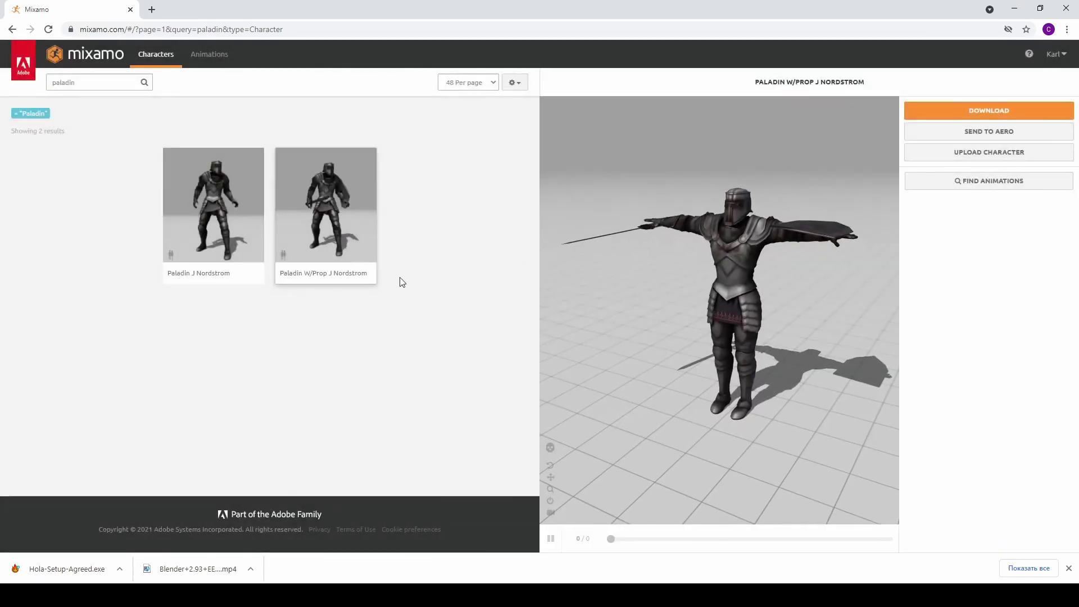
Search the animations for "sword" and apply Two Hand Sword Combo from the second results page to the paladin.
left_click(191, 64)
left_click(82, 82)
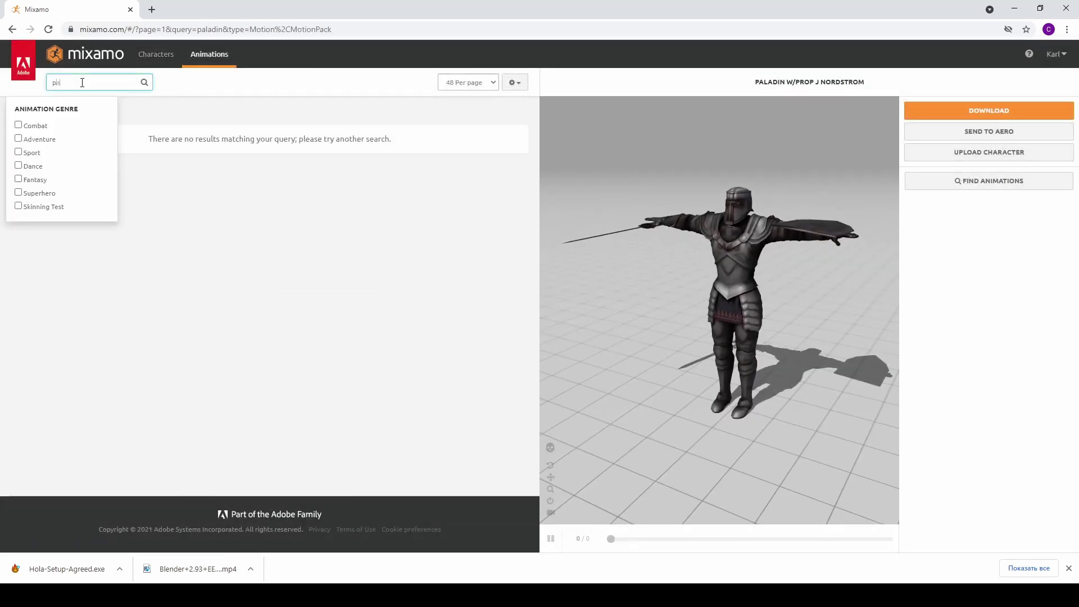
key("BackSpace")
key("BackSpace")
type("sword")
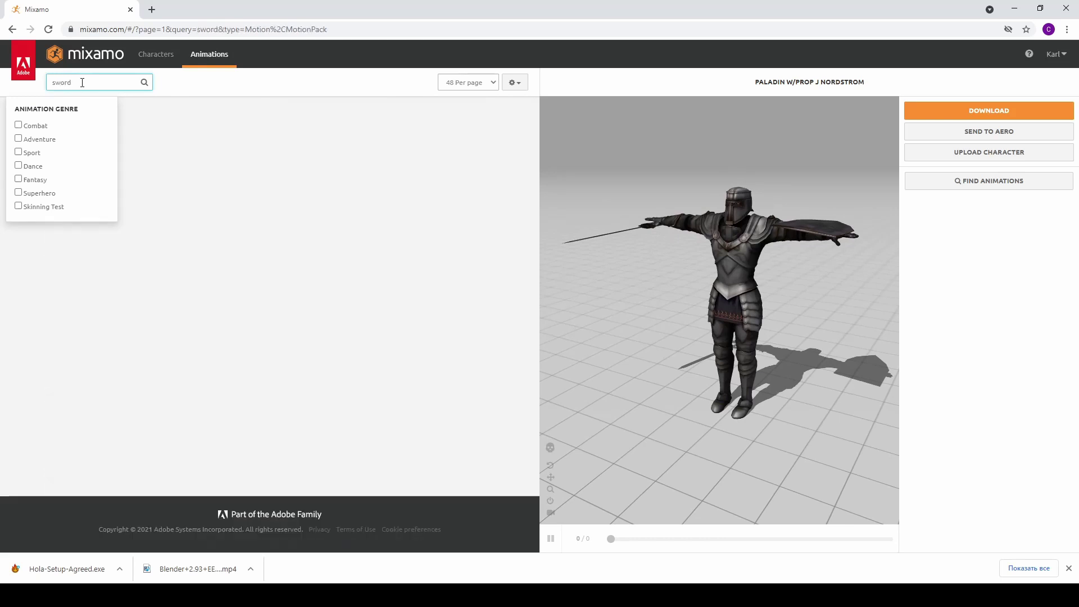
scroll(385, 312, "down", 12)
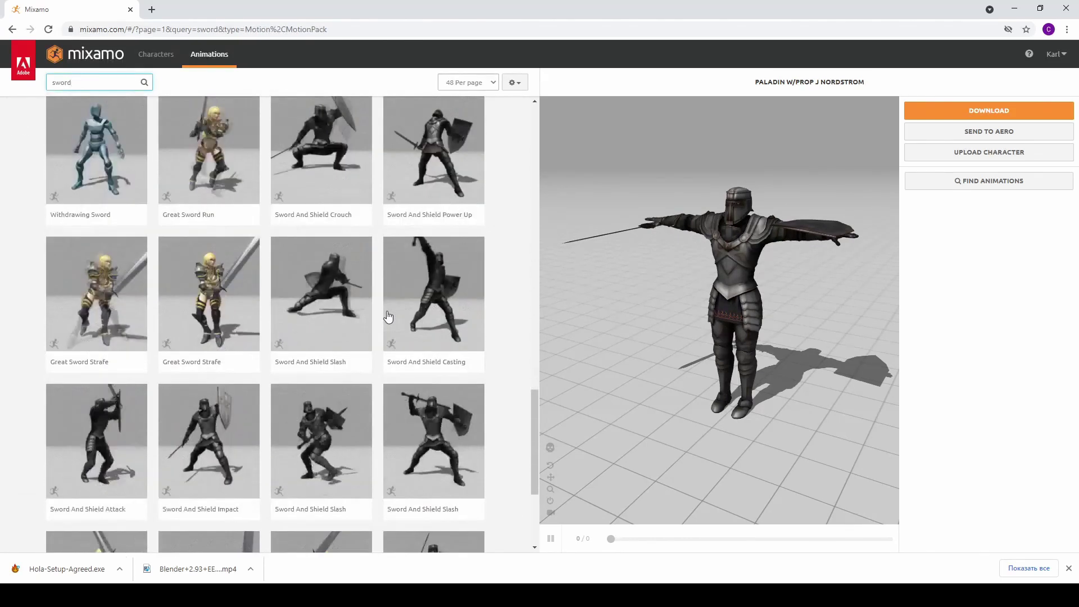
scroll(387, 316, "down", 10)
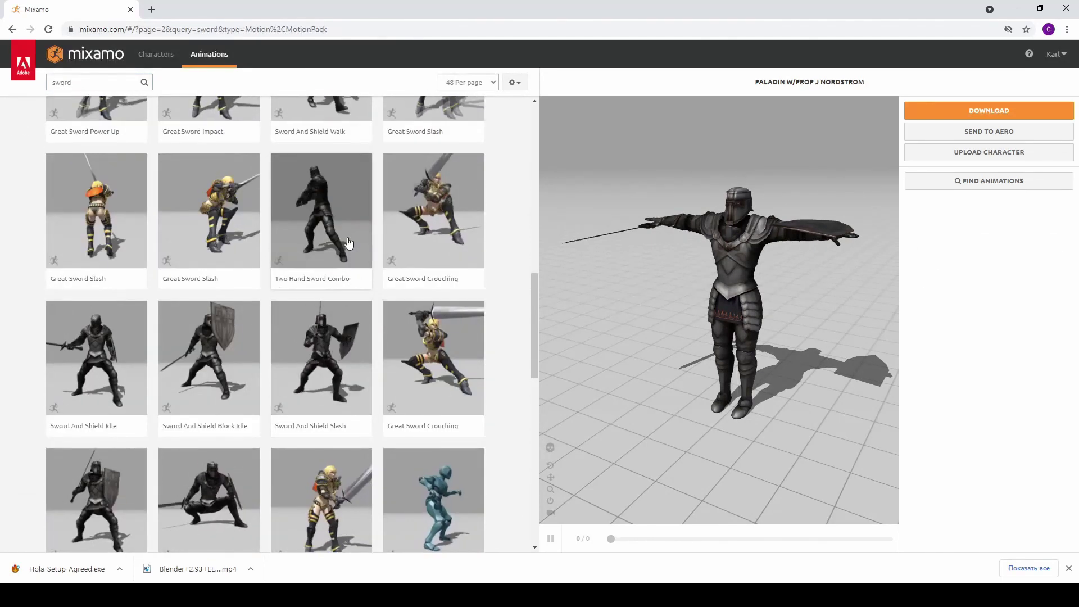
left_click(349, 243)
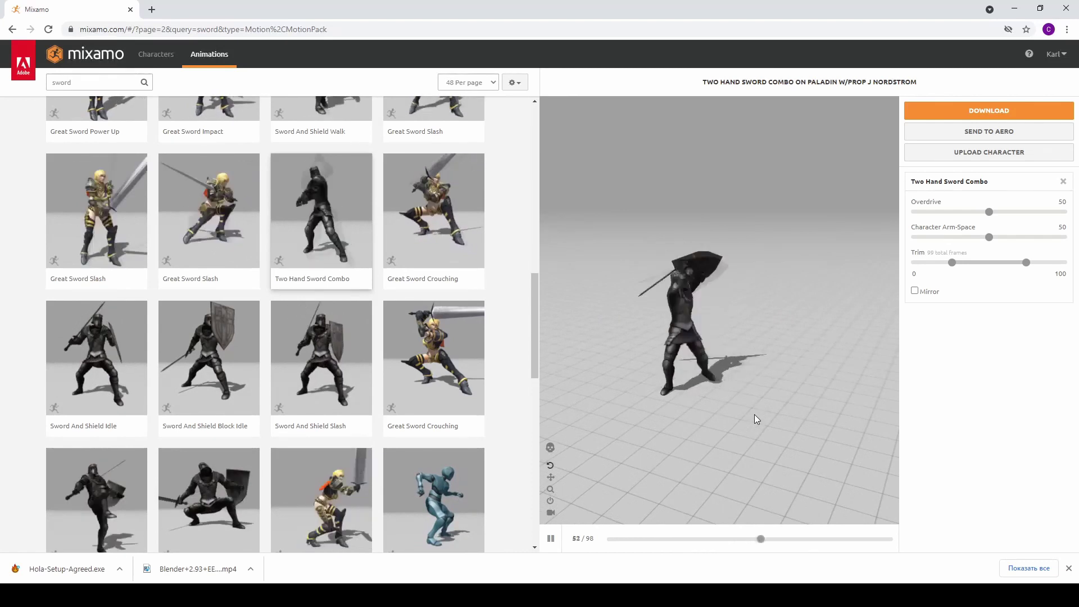
Set the Overdrive of the Two Hand Sword Combo animation to 37 and check its playback.
left_click(551, 540)
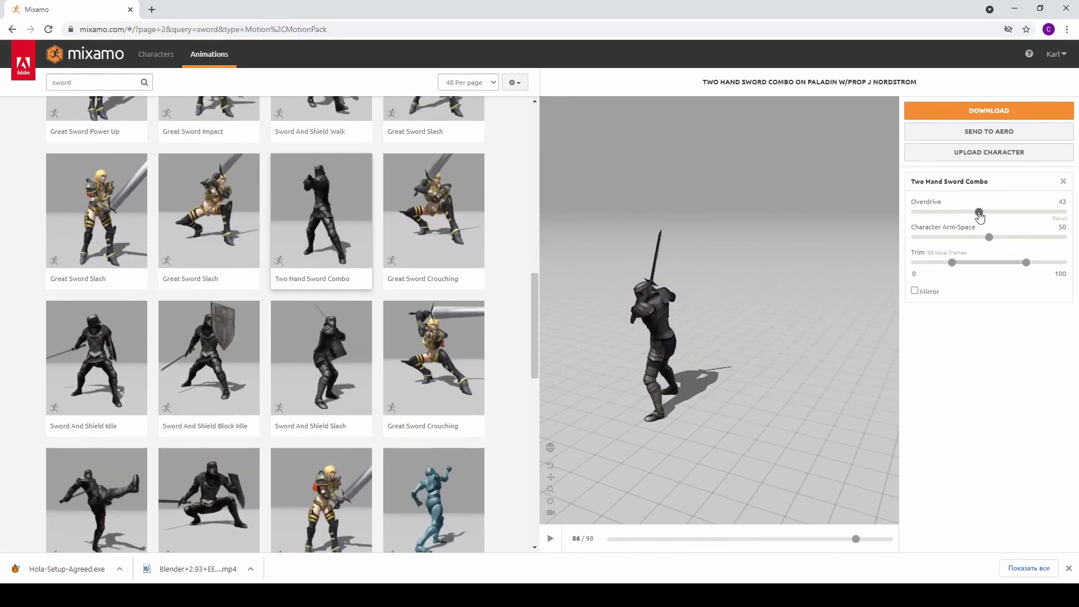
left_click_drag(972, 216, 969, 214)
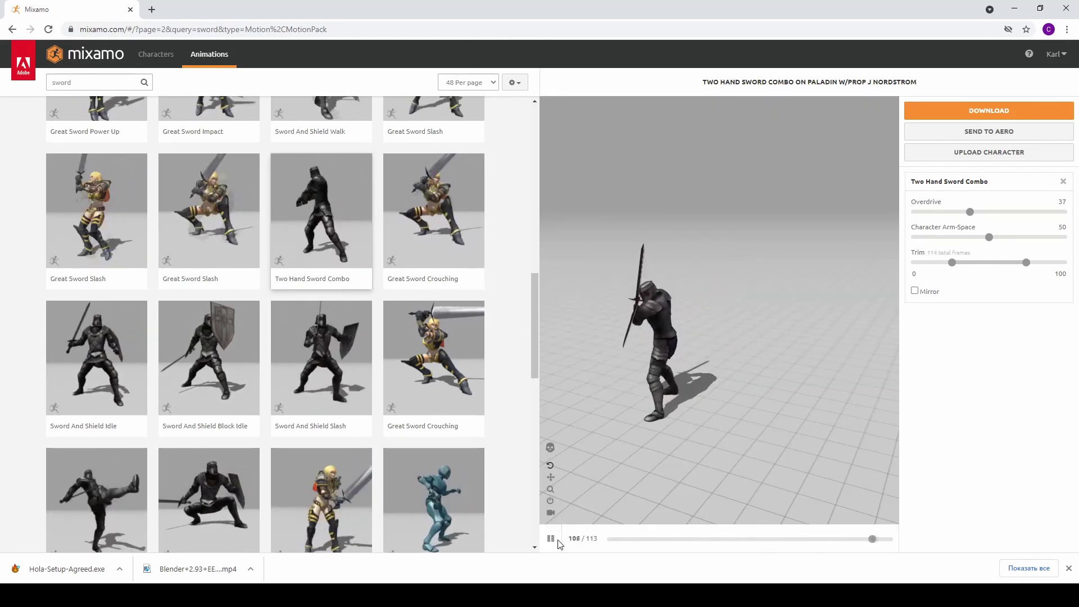
left_click(553, 539)
Download the Two Hand Sword Combo paladin as FBX Binary with skin at 24 frames per second.
left_click(976, 110)
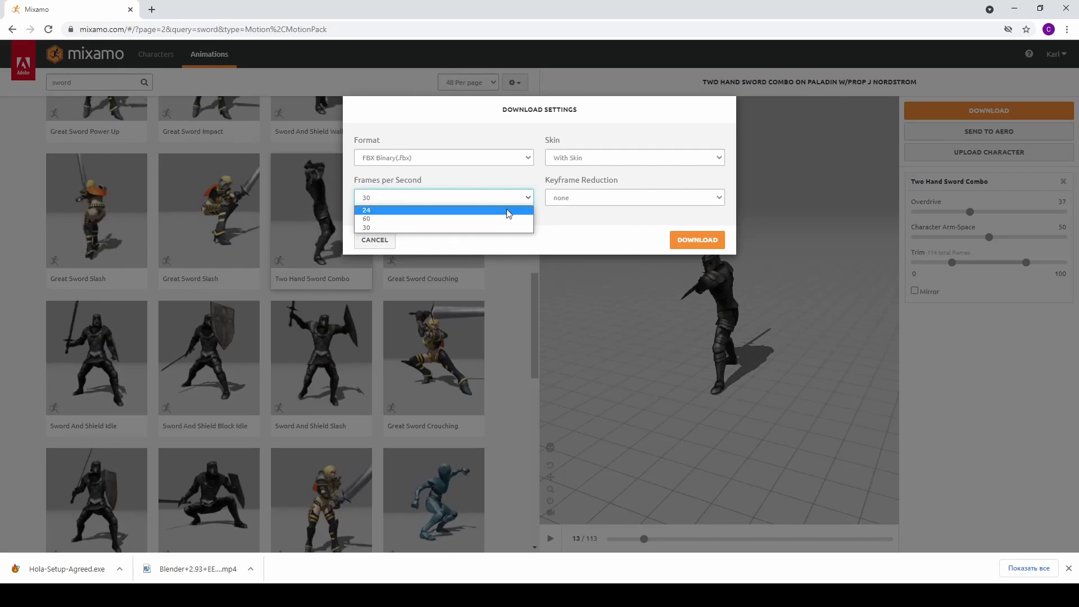
left_click(508, 210)
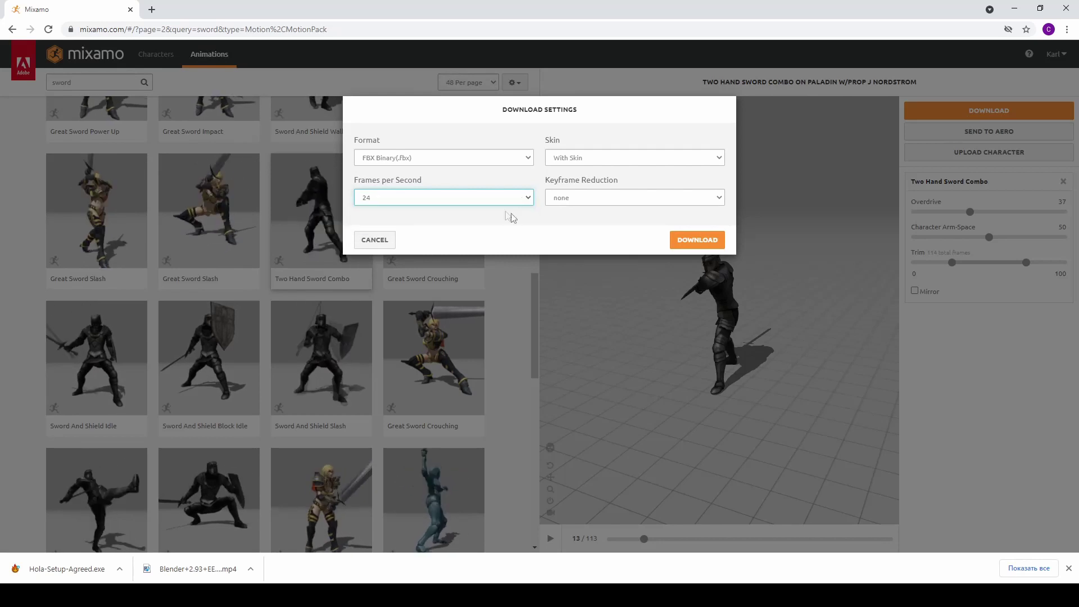
left_click(719, 239)
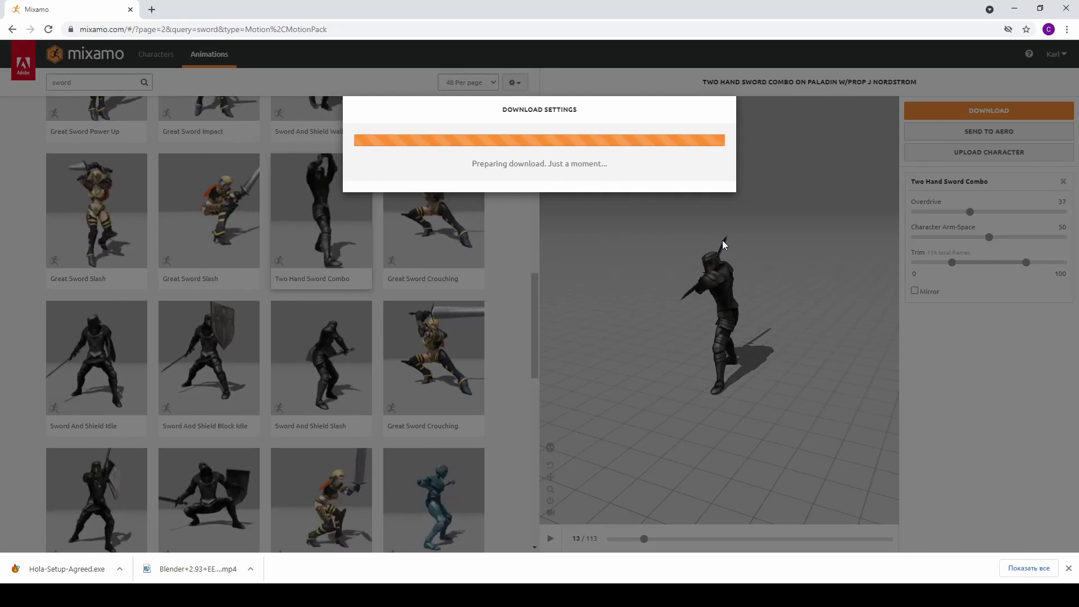
Apply the Sword And Shield Slash animation beside One Hand Sword Combo to the paladin and set its Overdrive to 37.
scroll(371, 356, "down", 5)
scroll(371, 356, "down", 5)
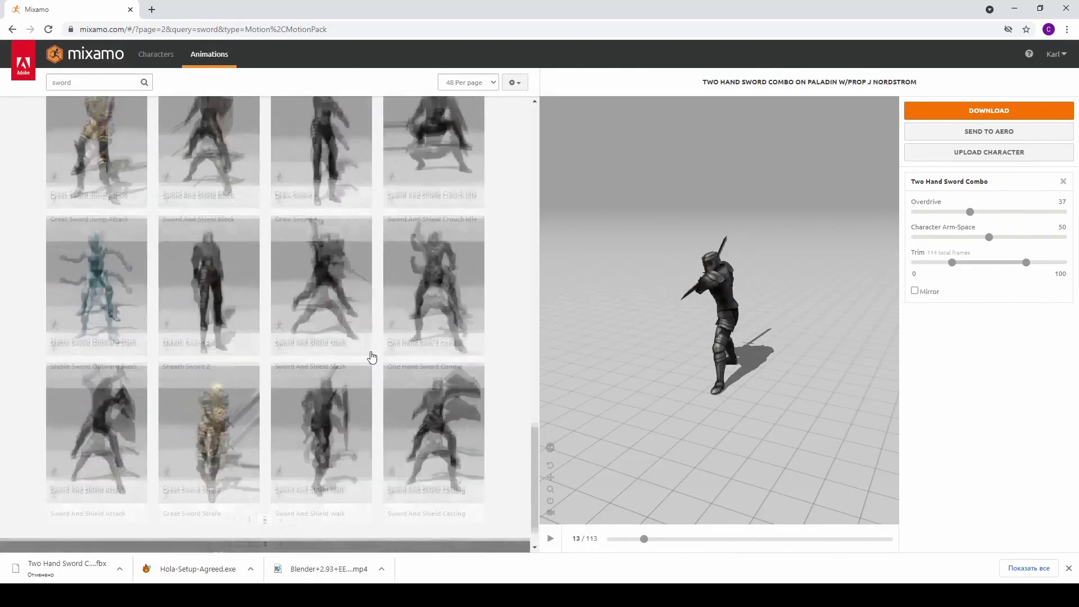
left_click(345, 304)
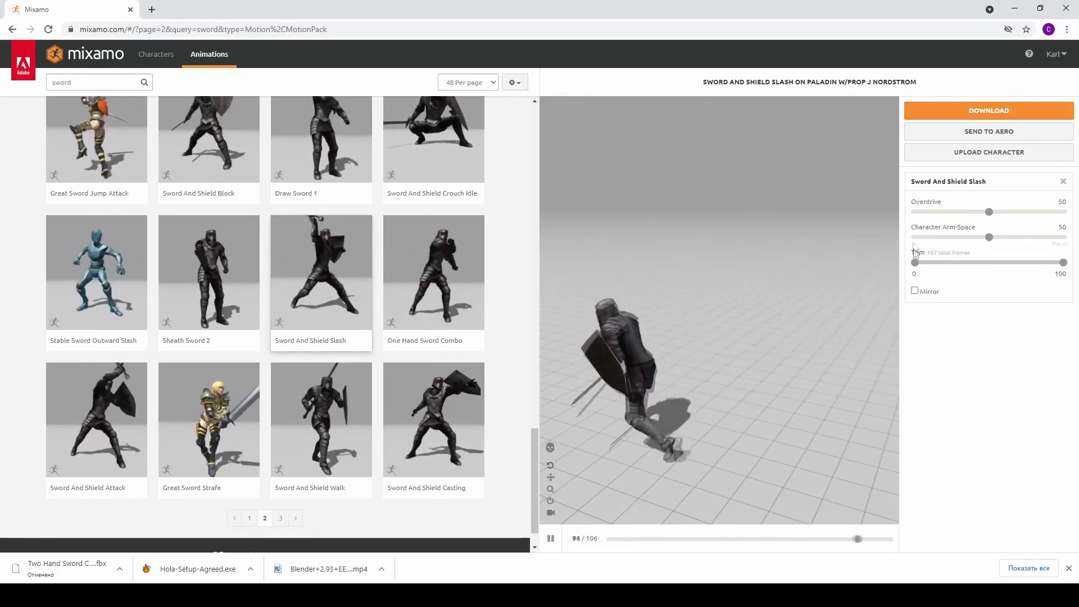
left_click(544, 543)
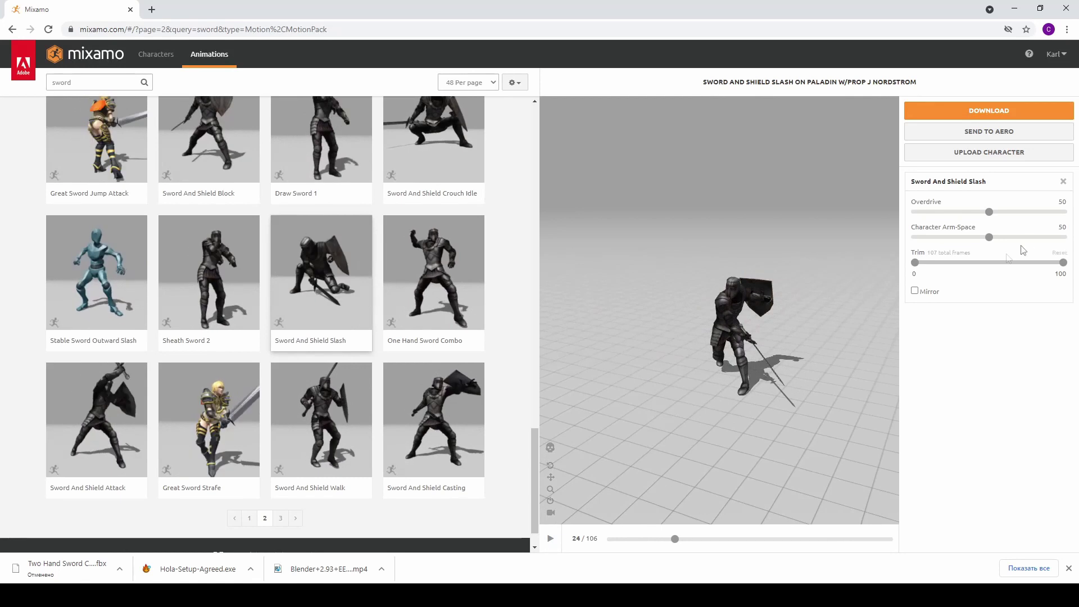
left_click_drag(989, 213, 969, 214)
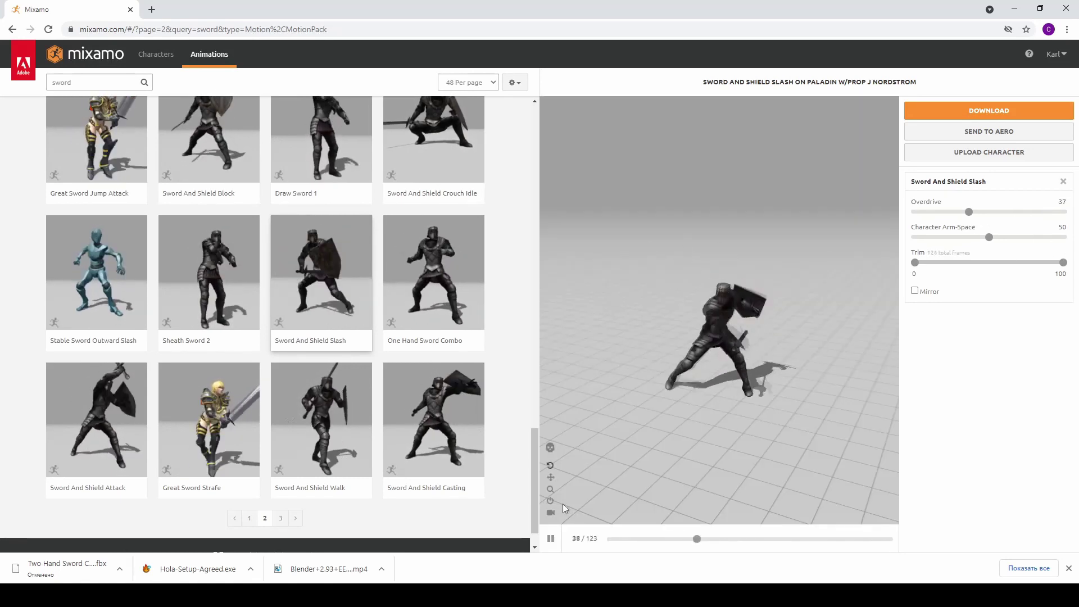
left_click(552, 539)
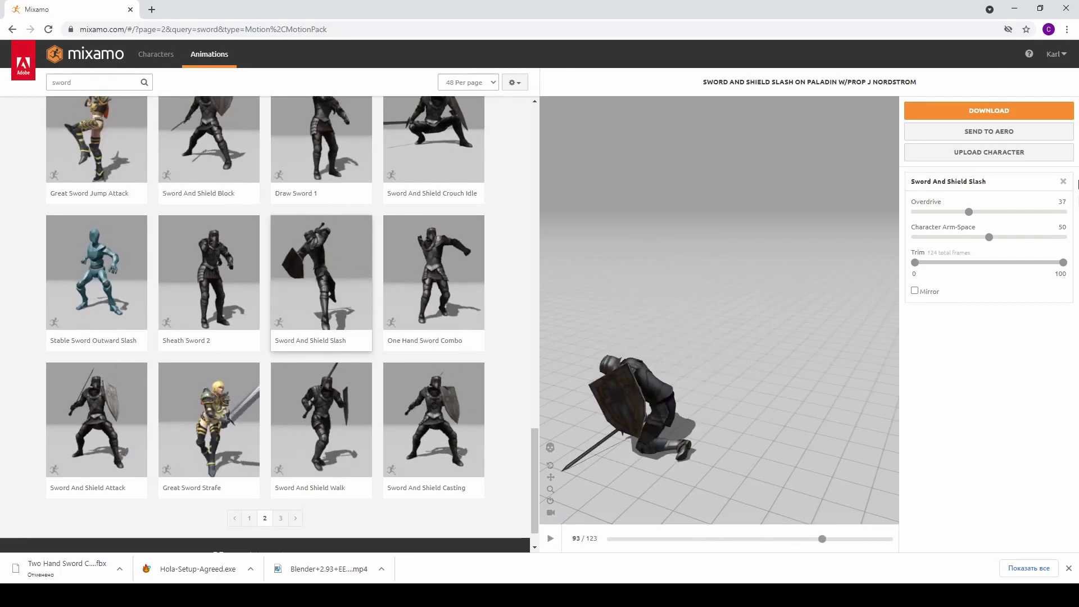
Download the Sword And Shield Slash animation as FBX Binary without skin at 24 frames per second.
left_click(1010, 110)
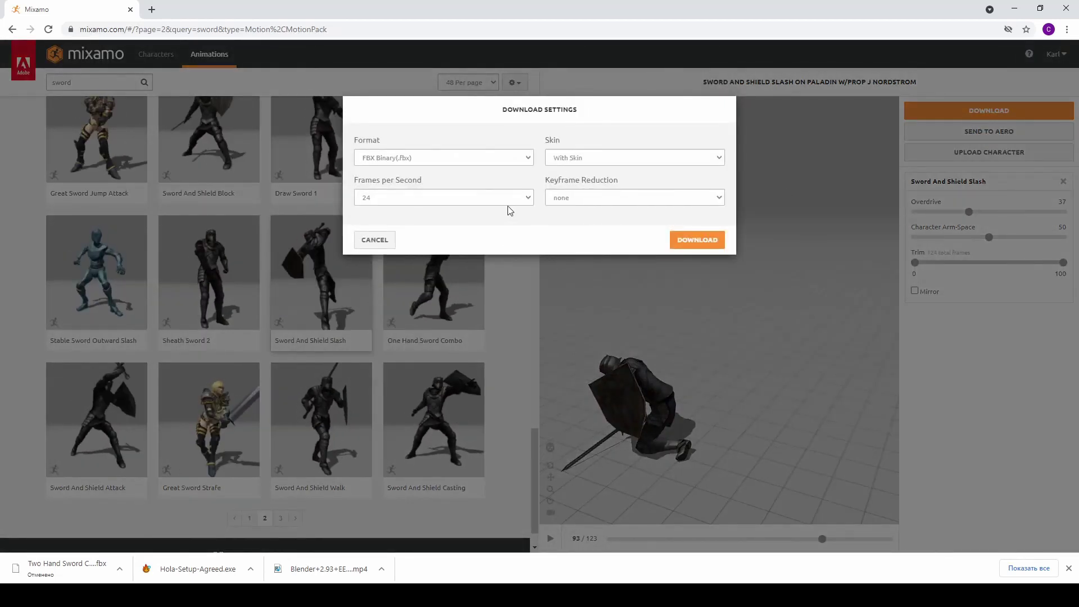
left_click(601, 159)
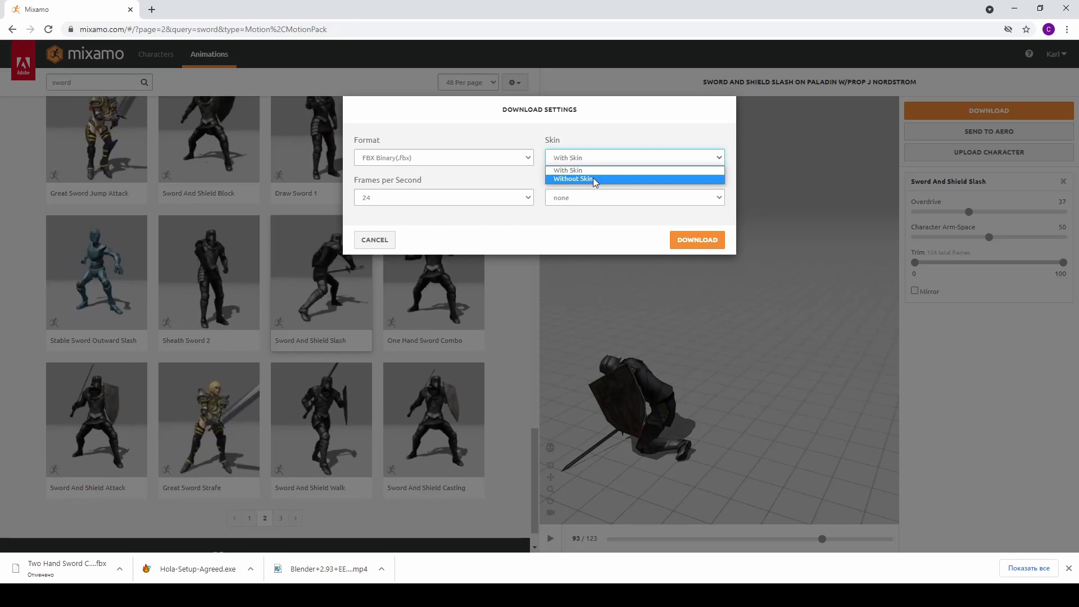
left_click(592, 178)
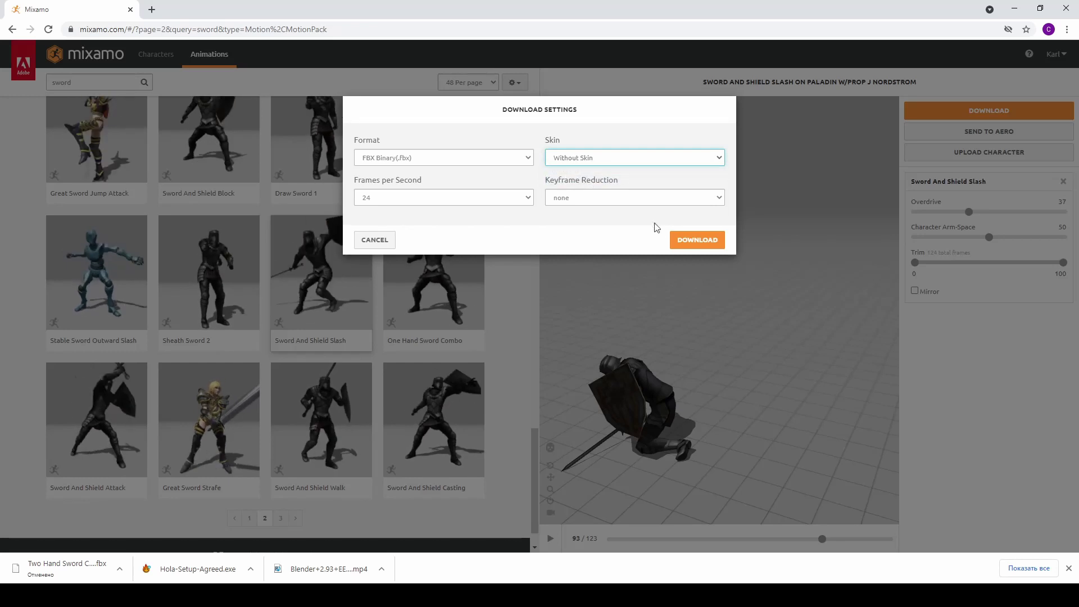
left_click(679, 240)
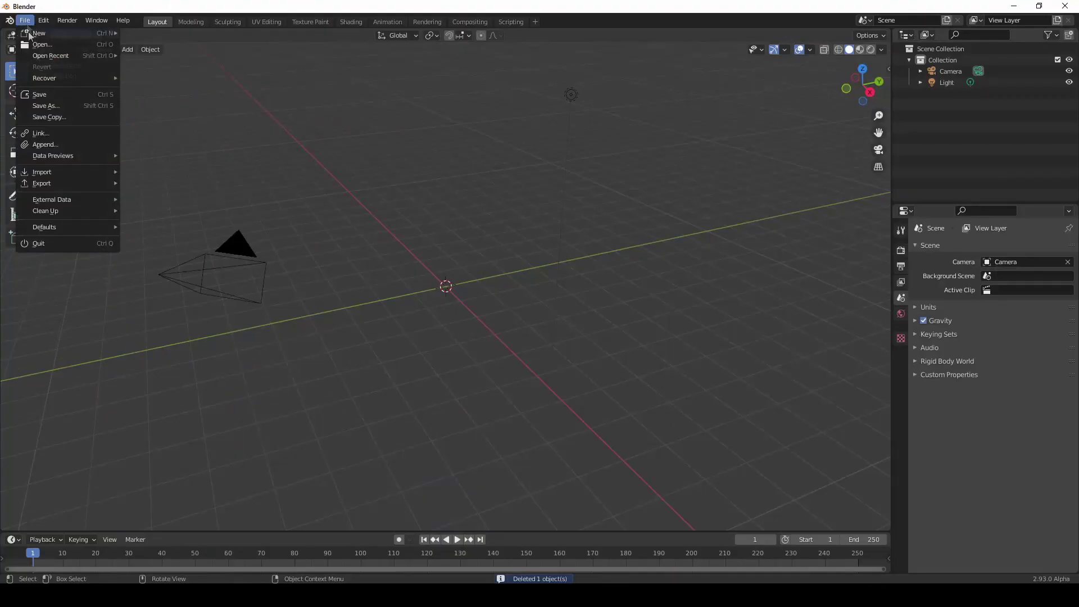
Switch to Blender and import Move.fbx from the 3d model folder with the default FBX settings.
mouse_move(68, 172)
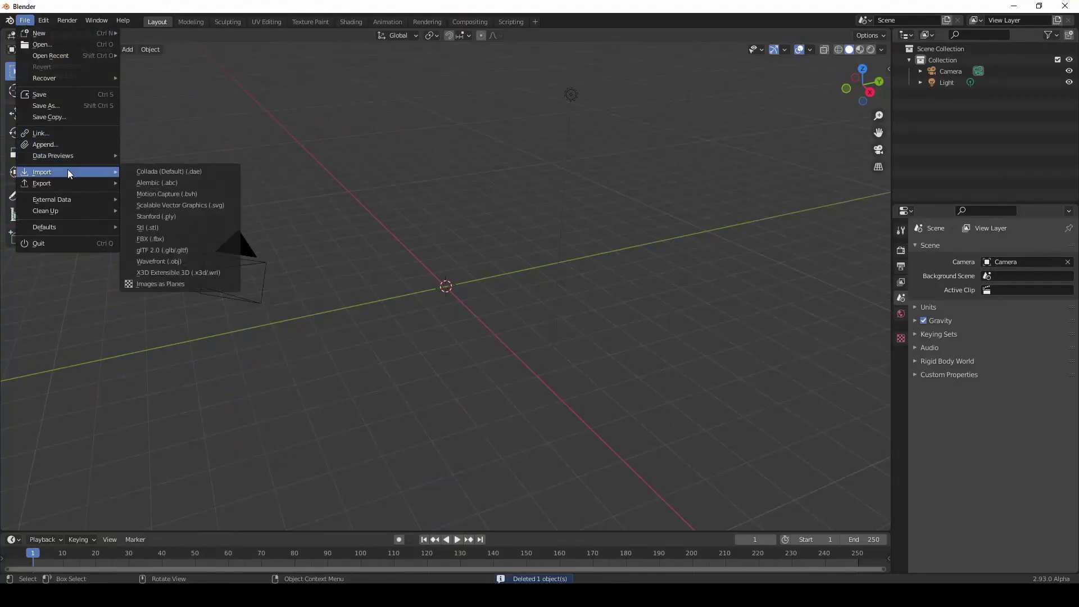
left_click(168, 239)
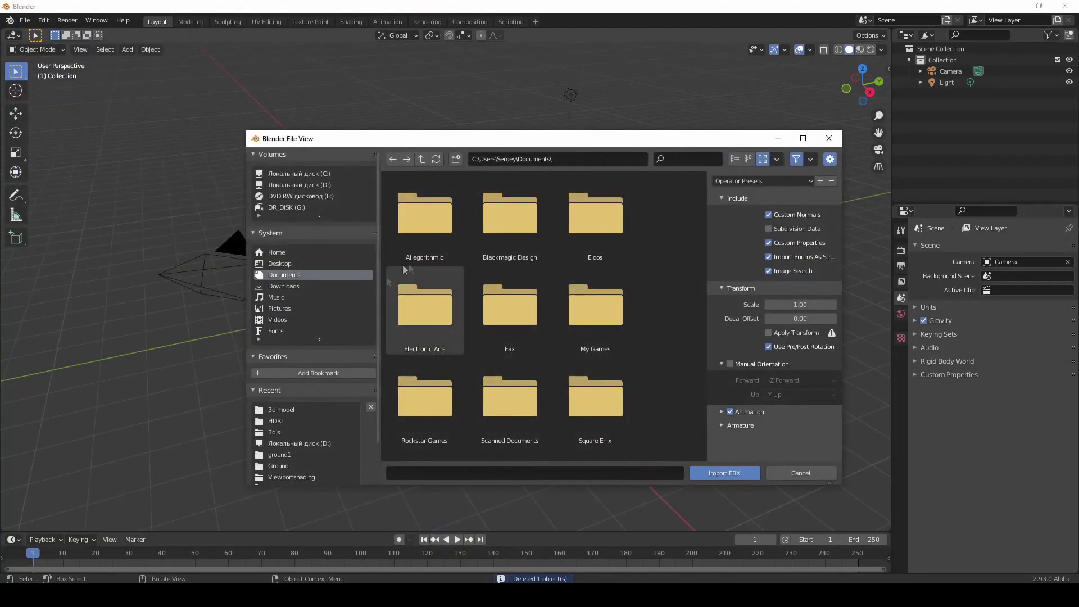
left_click(270, 410)
scroll(473, 331, "down", 8)
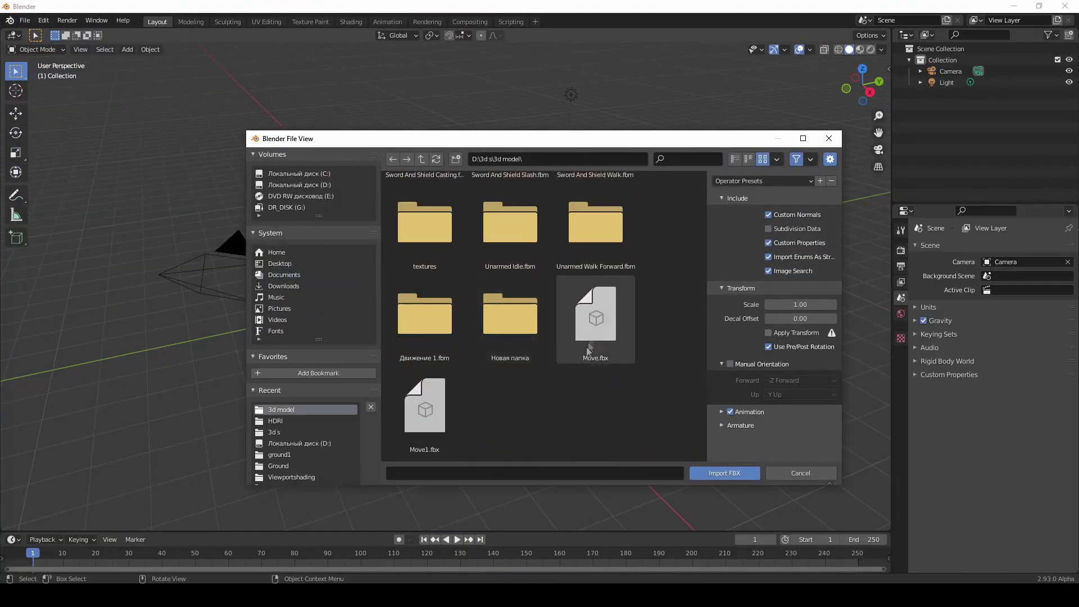
double_click(589, 334)
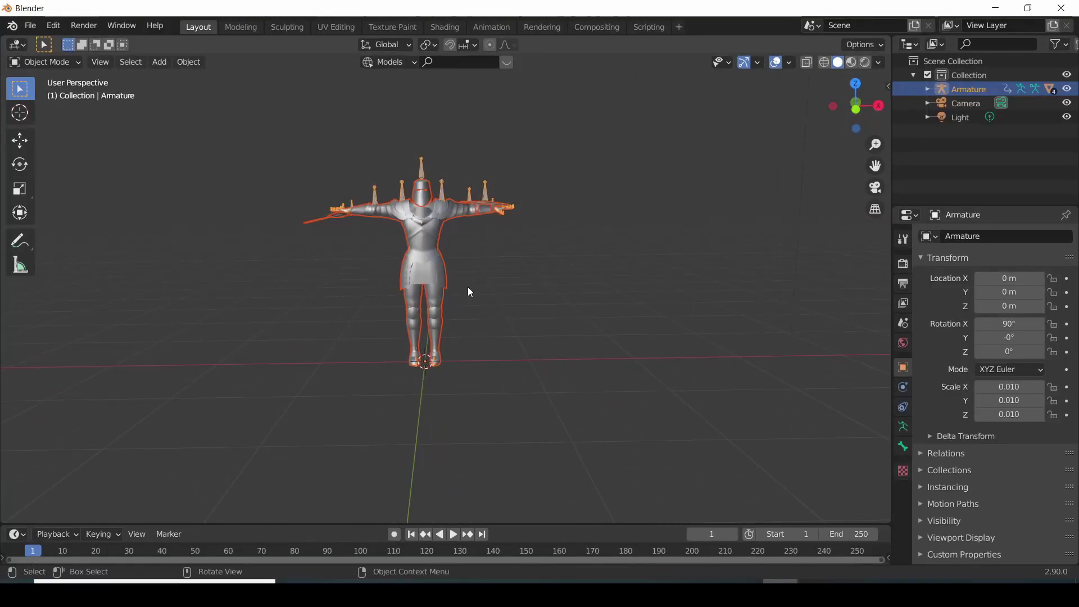
Play the timeline to check the imported knight's animation, then stop and return to frame 1.
left_click(453, 534)
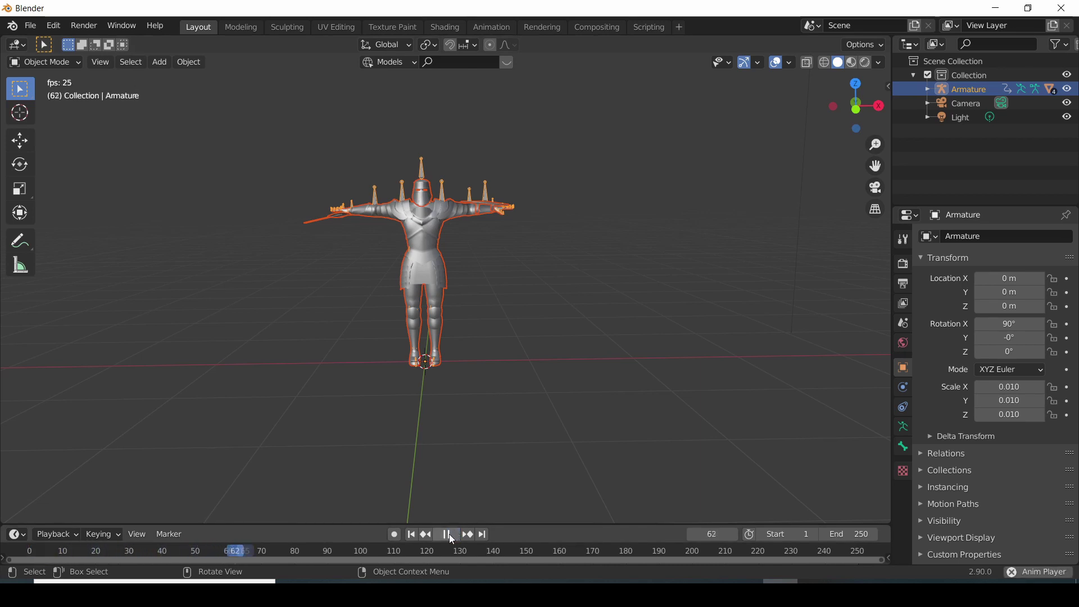
left_click(449, 535)
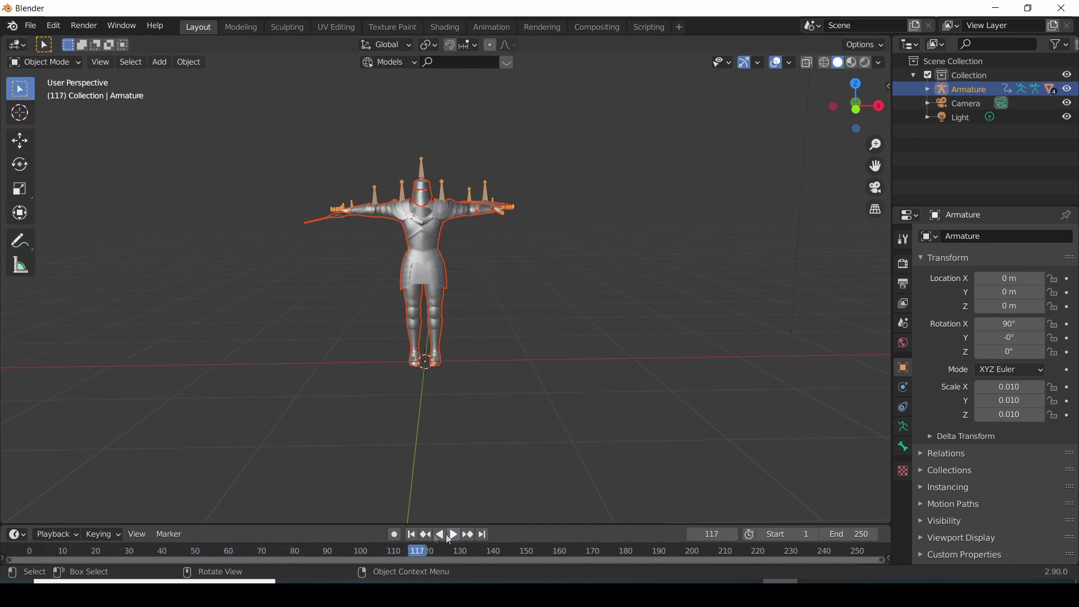
left_click(411, 535)
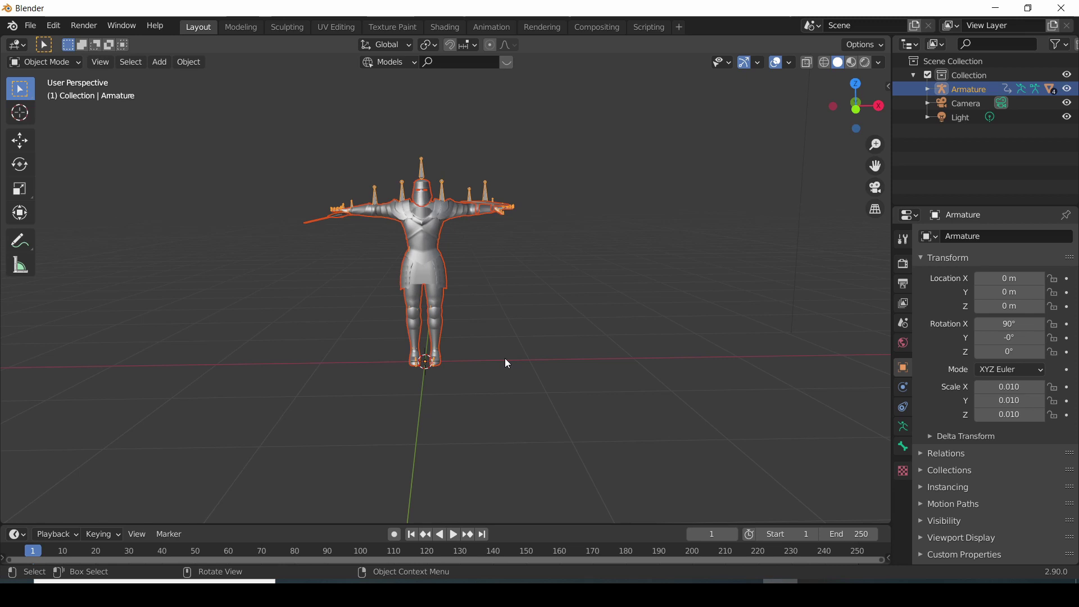
Enlarge the timeline area below the viewport and change it to the Dope Sheet editor.
left_click_drag(508, 526, 508, 403)
left_click(17, 411)
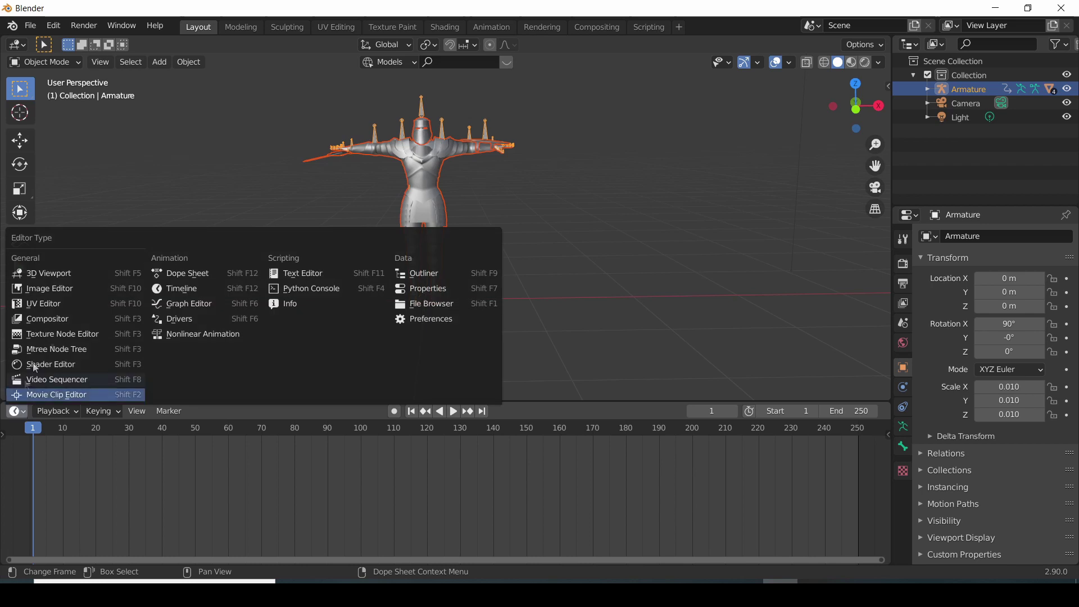
left_click(180, 273)
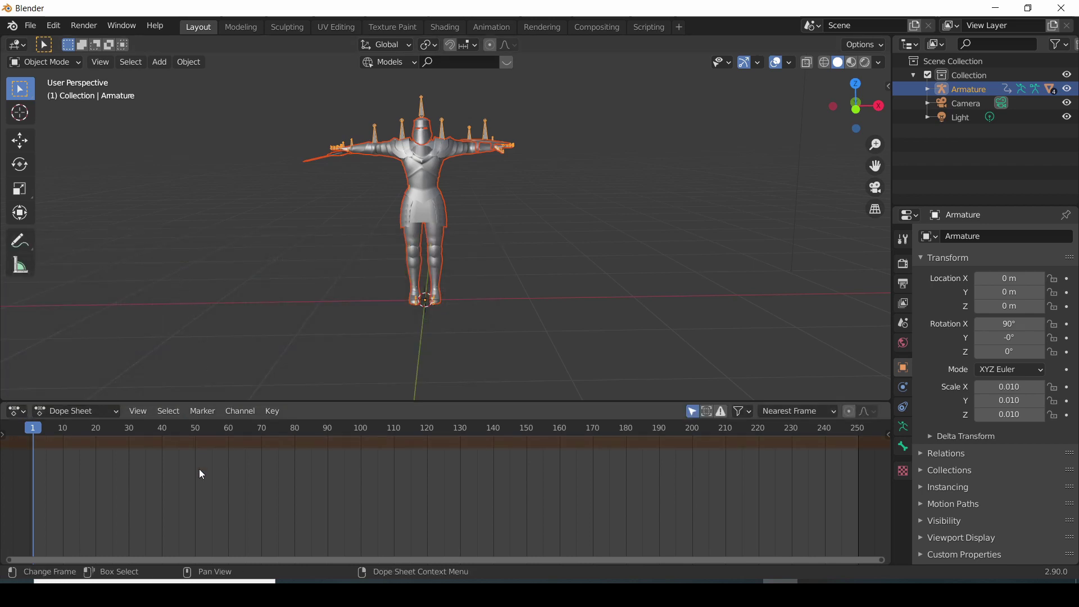
Switch the Dope Sheet to the Action Editor and assign the Armature|mixamo.com|Layer0 action to the armature.
left_click(110, 417)
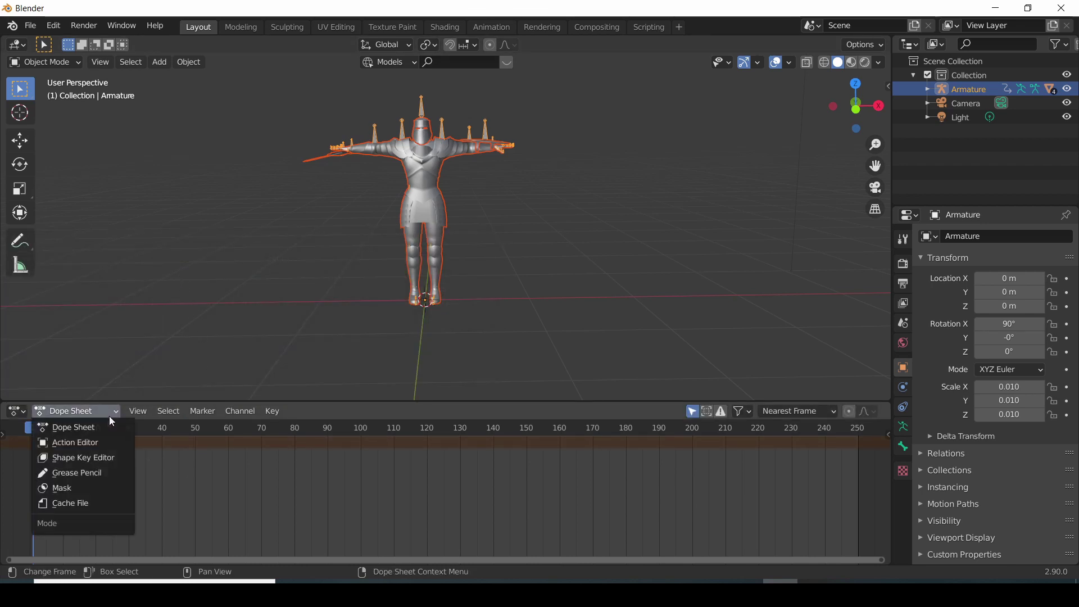
left_click(84, 443)
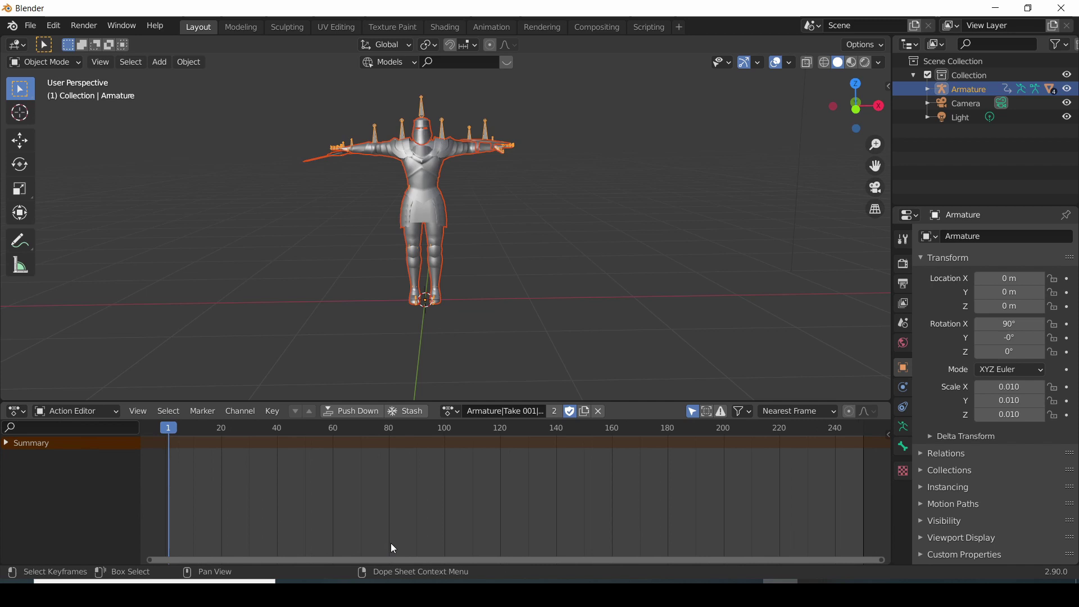
left_click(451, 411)
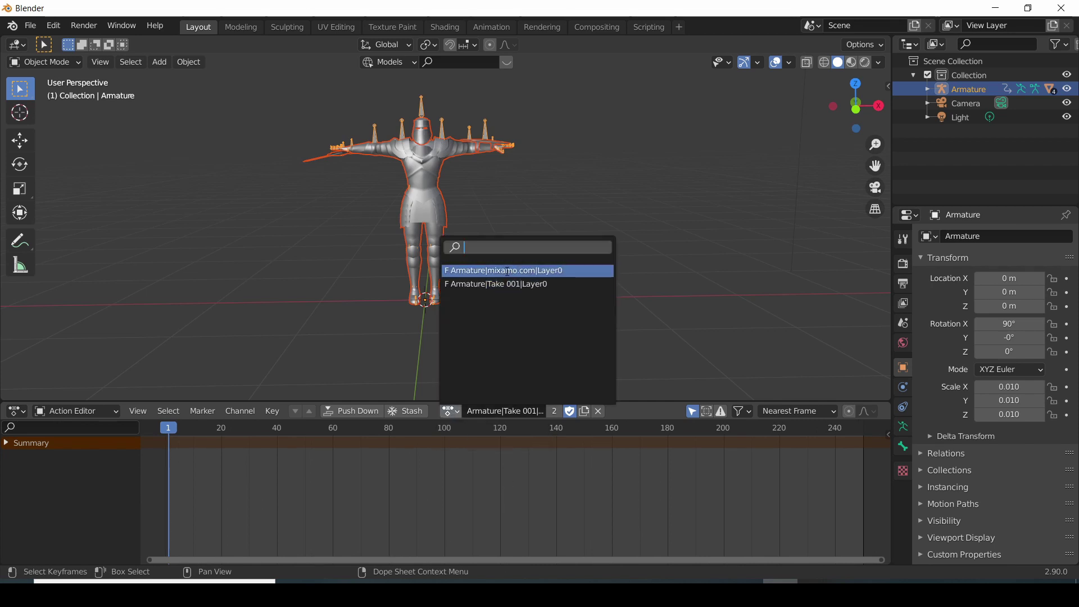
left_click(540, 270)
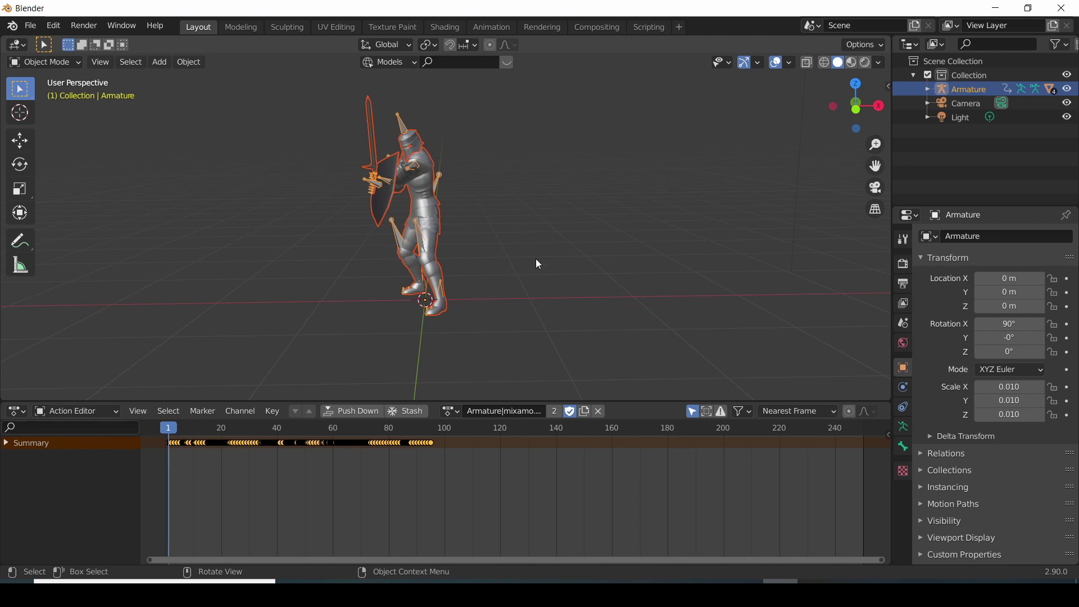
Play the assigned action to check the knight's movement, then stop and return to frame 0.
middle_click_drag(477, 294, 589, 290)
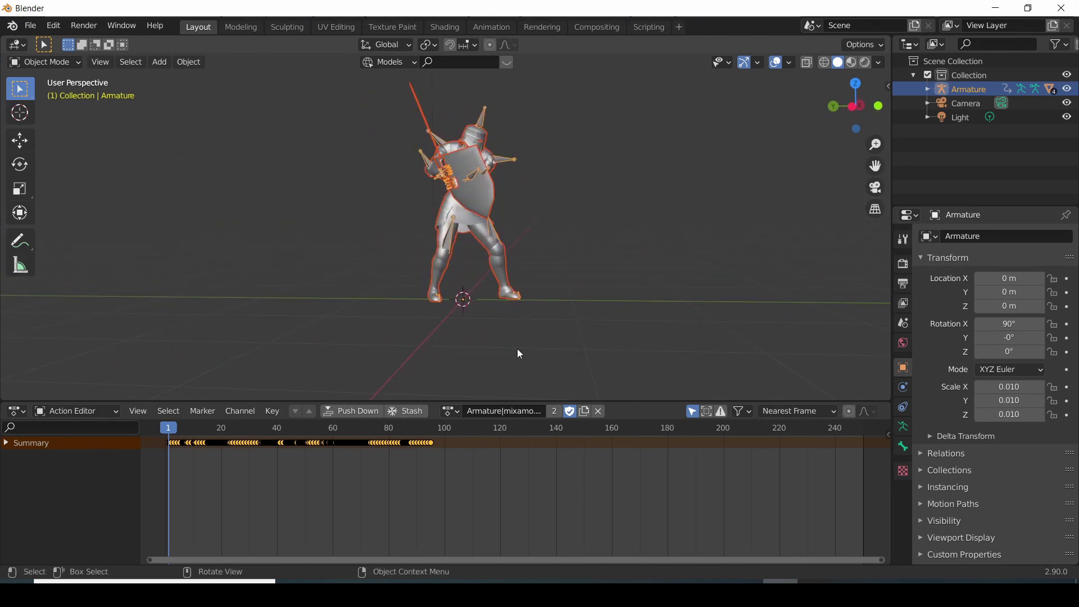
key("space")
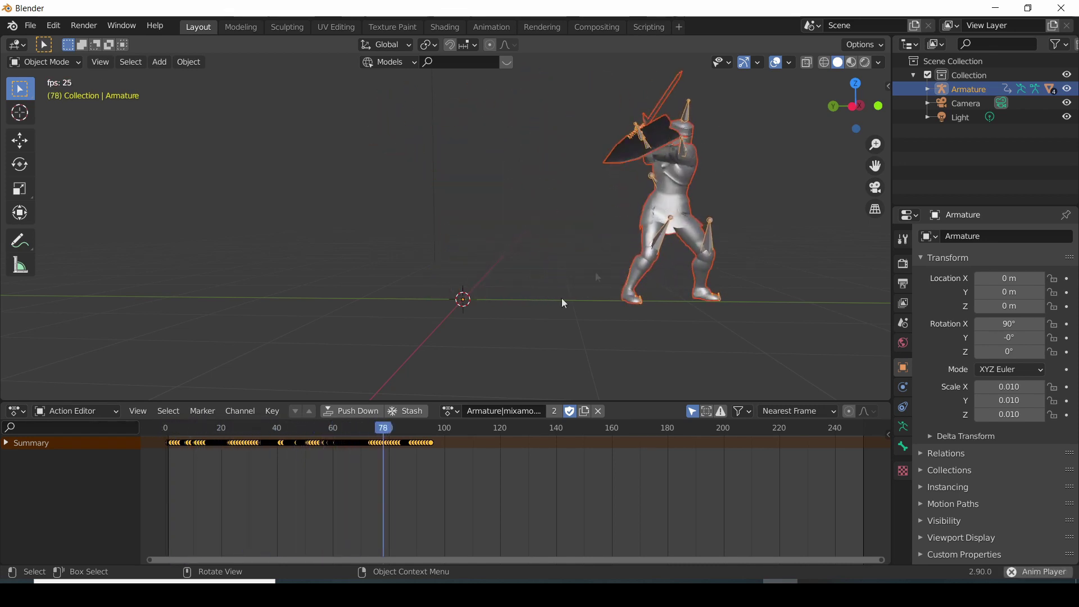
middle_click_drag(700, 274, 643, 303)
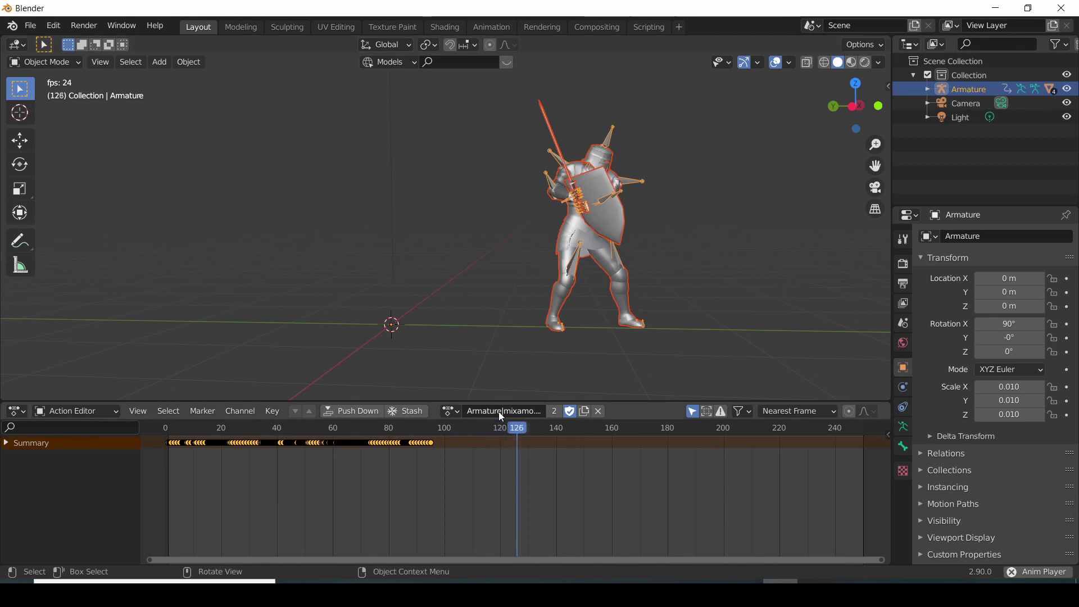
key("space")
left_click(169, 437)
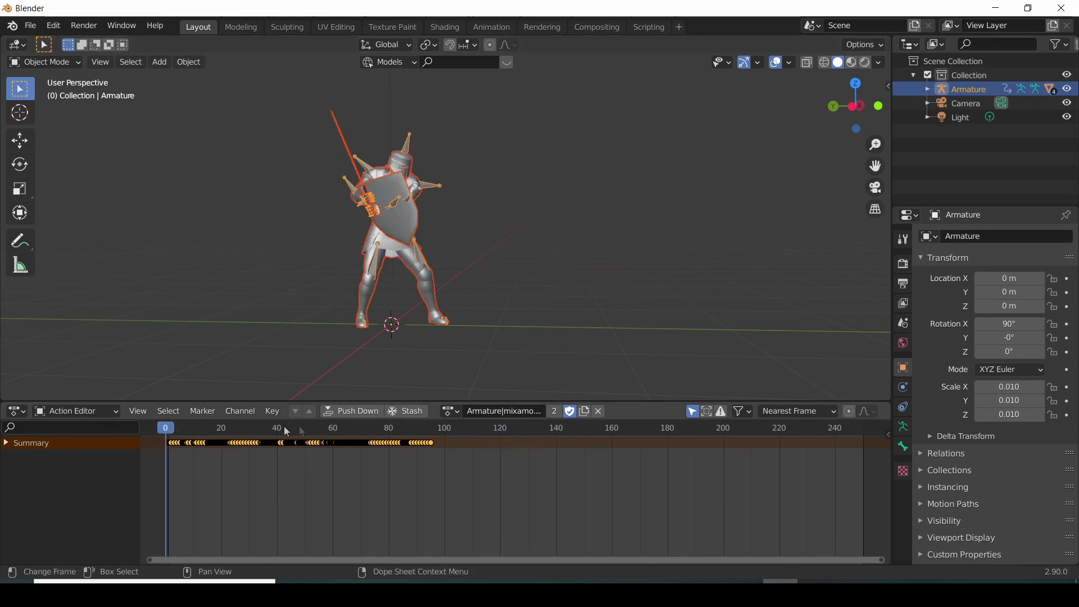
Delete the Armature|Take 001|Layer0 action through the outliner's Blender File display, then restore the View Layer display.
left_click(936, 45)
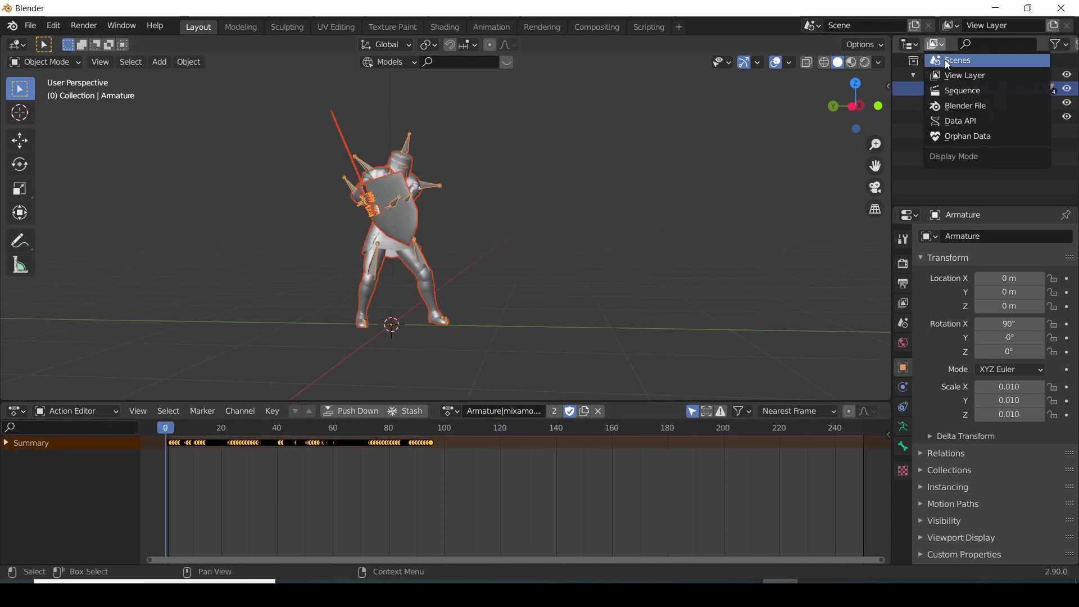
left_click(948, 105)
left_click(913, 76)
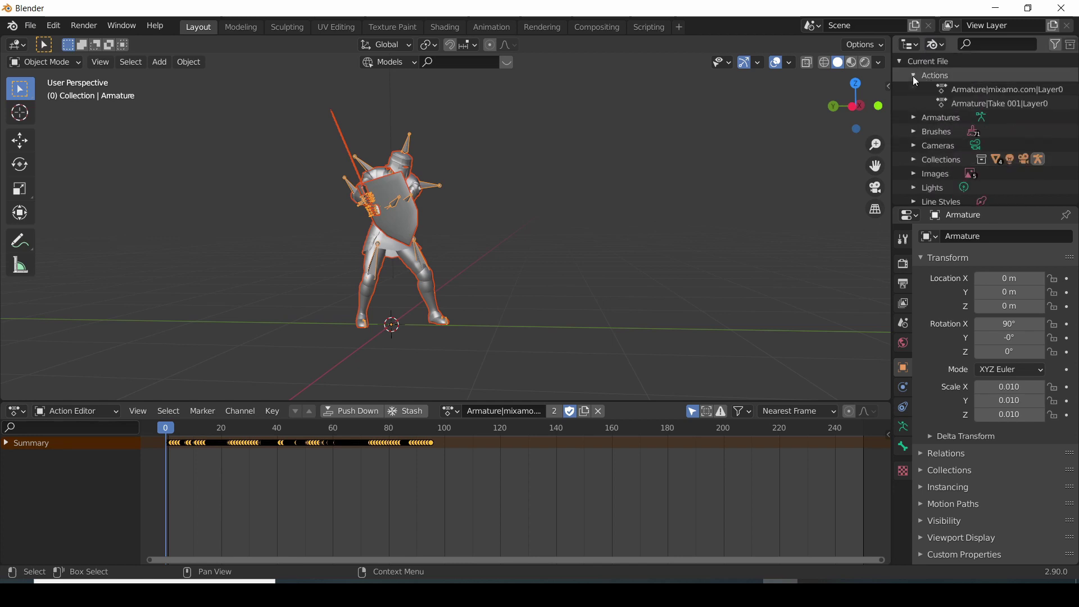
left_click(967, 106)
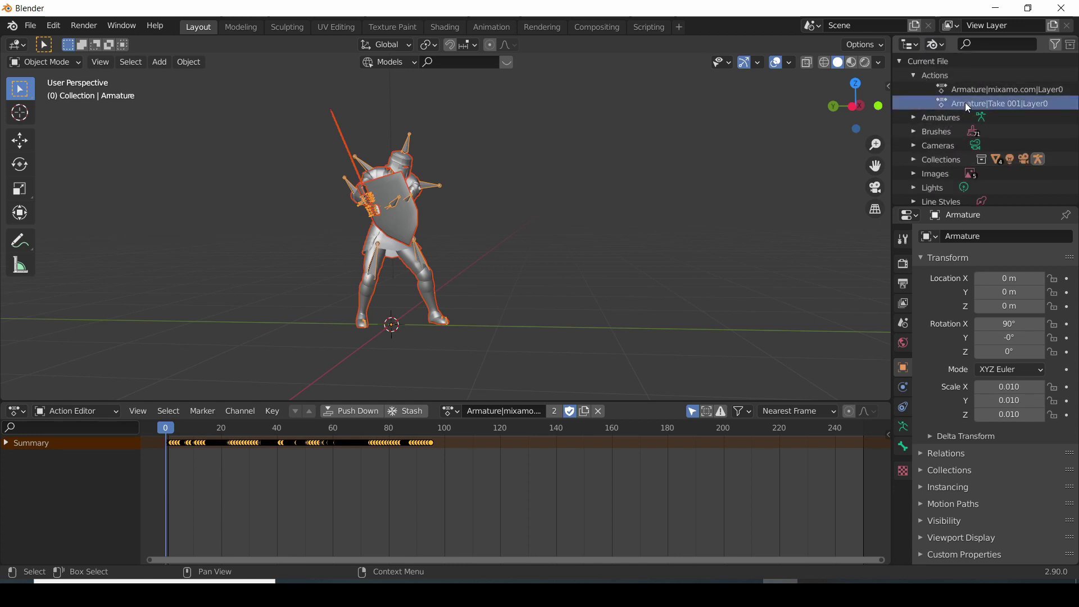
right_click(965, 102)
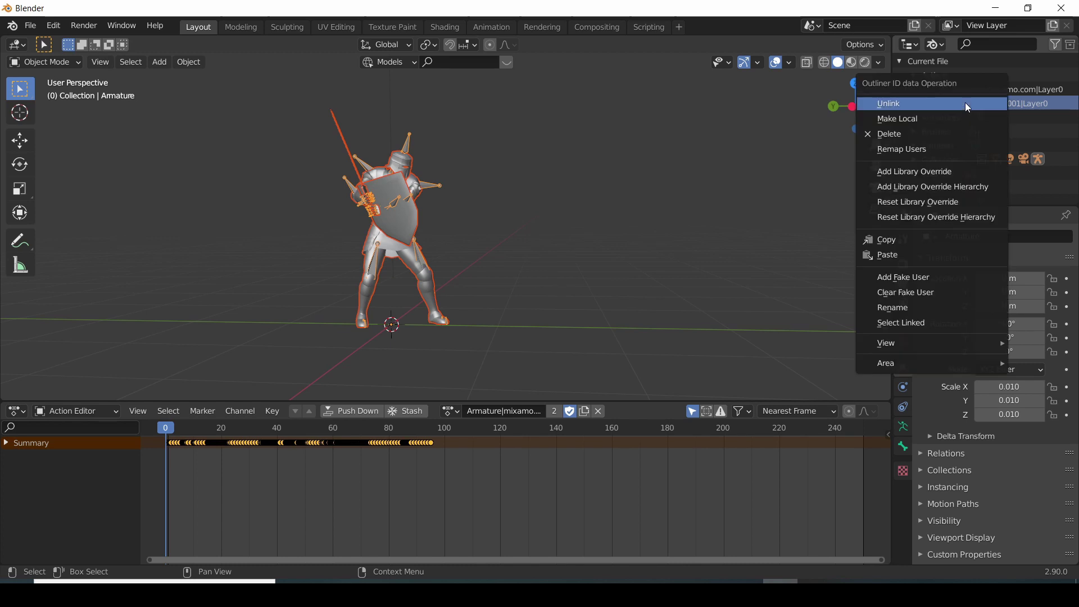
left_click(944, 130)
left_click(913, 77)
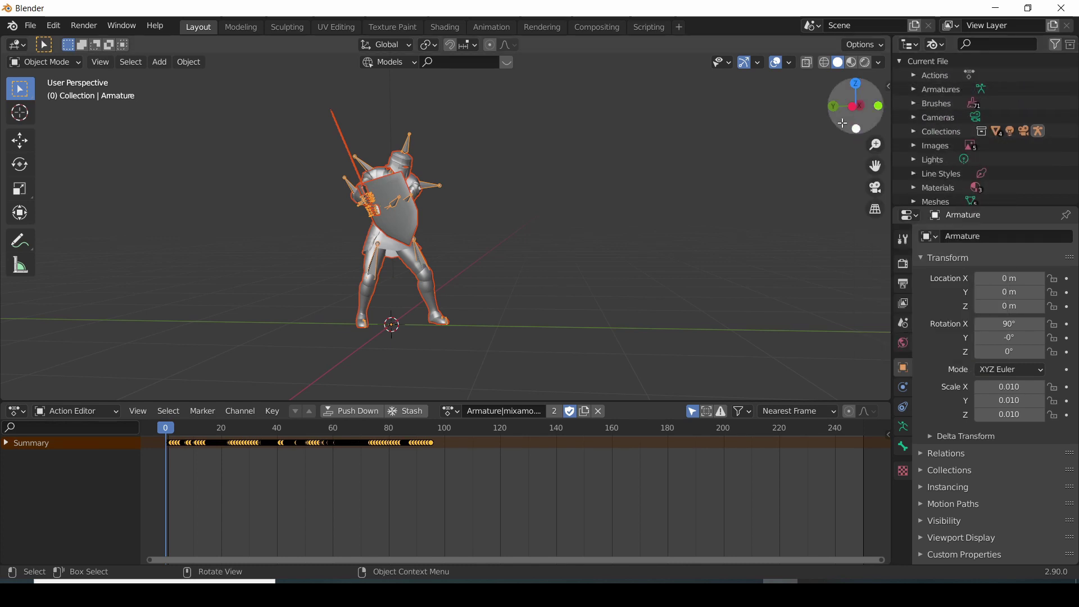
left_click(935, 45)
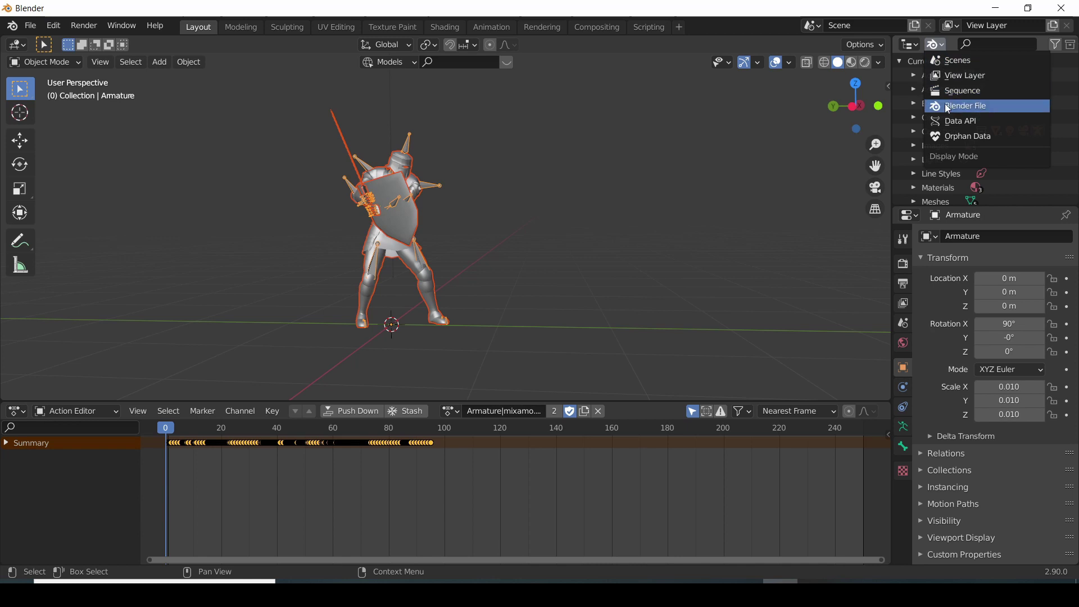
left_click(954, 79)
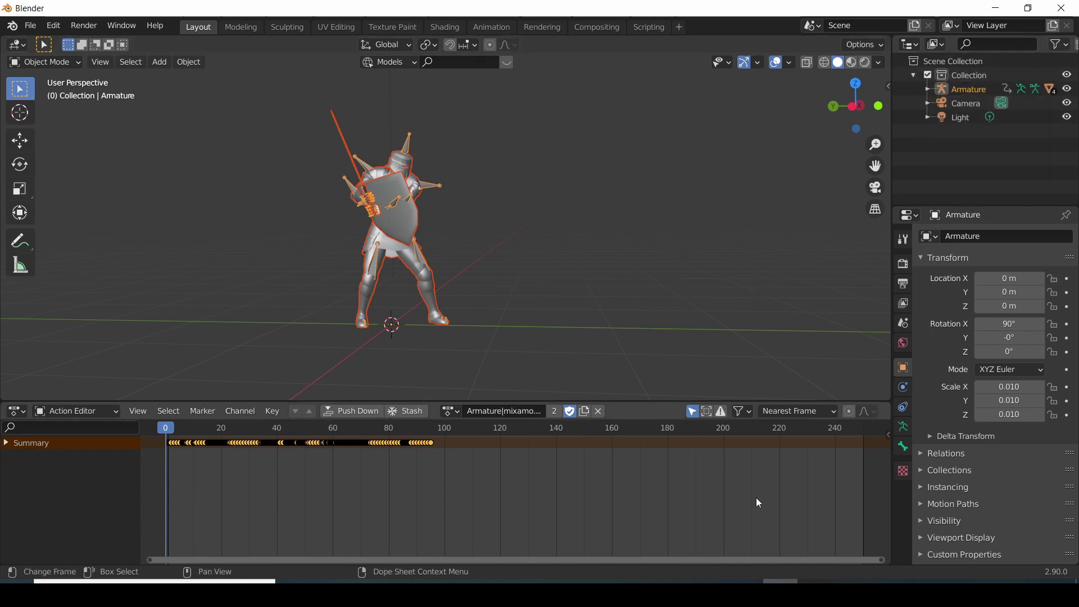
Rename the remaining mixamo action to Move1 and briefly play it, ending on frame 1.
left_click(451, 411)
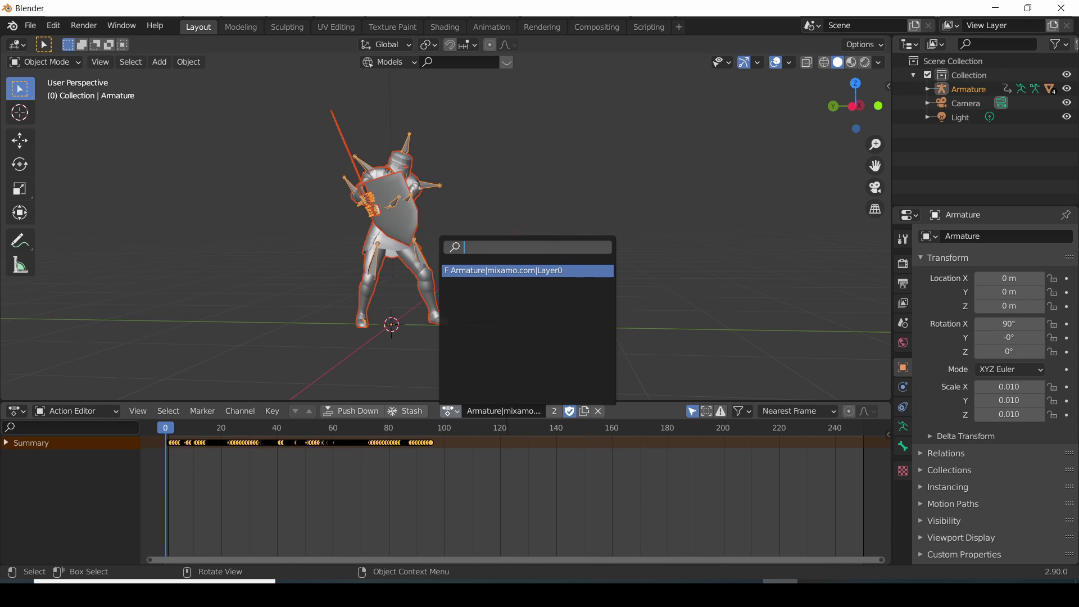
key("Escape")
left_click(509, 410)
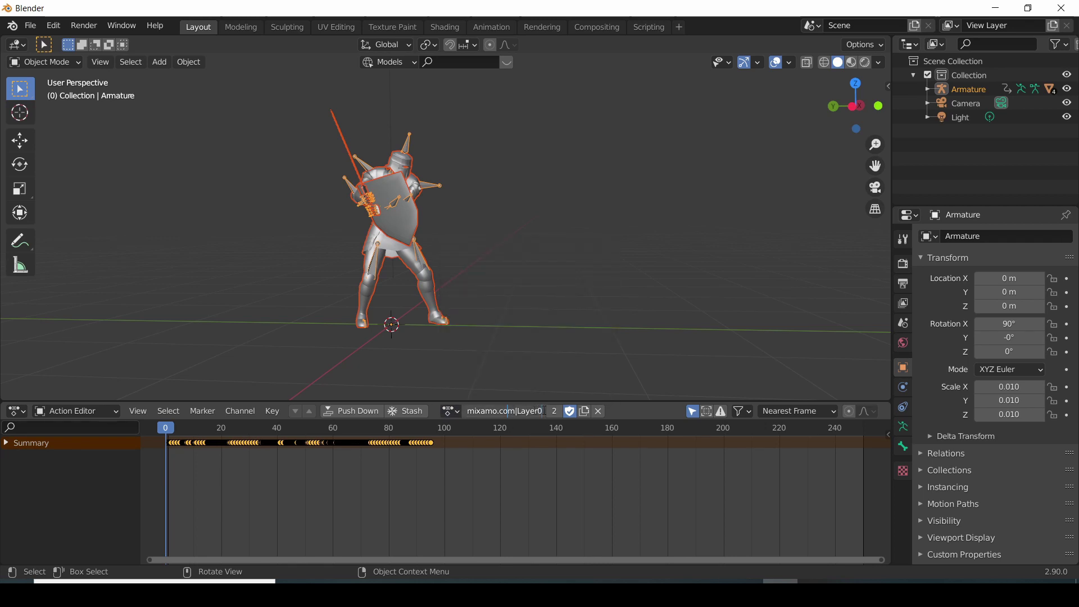
key("ctrl+a")
key("BackSpace")
type("Move1")
key("Return")
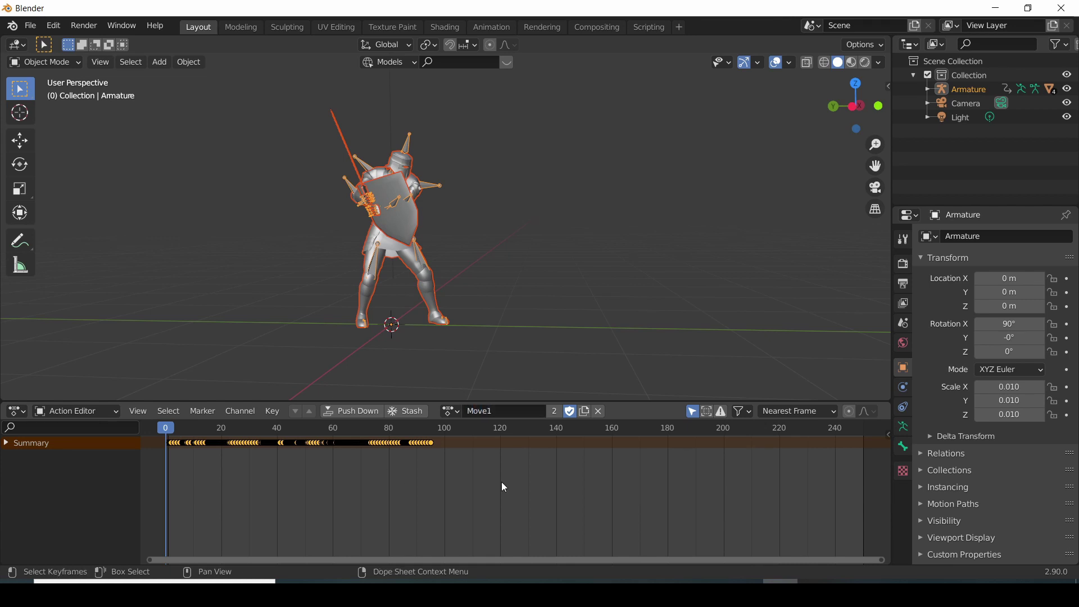
key("space")
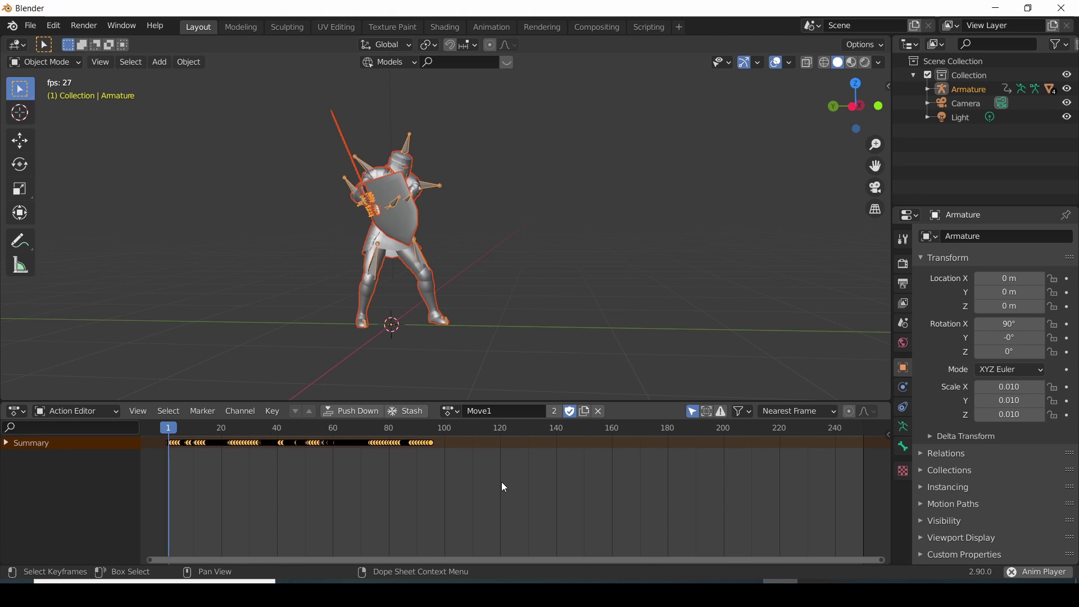
key("space")
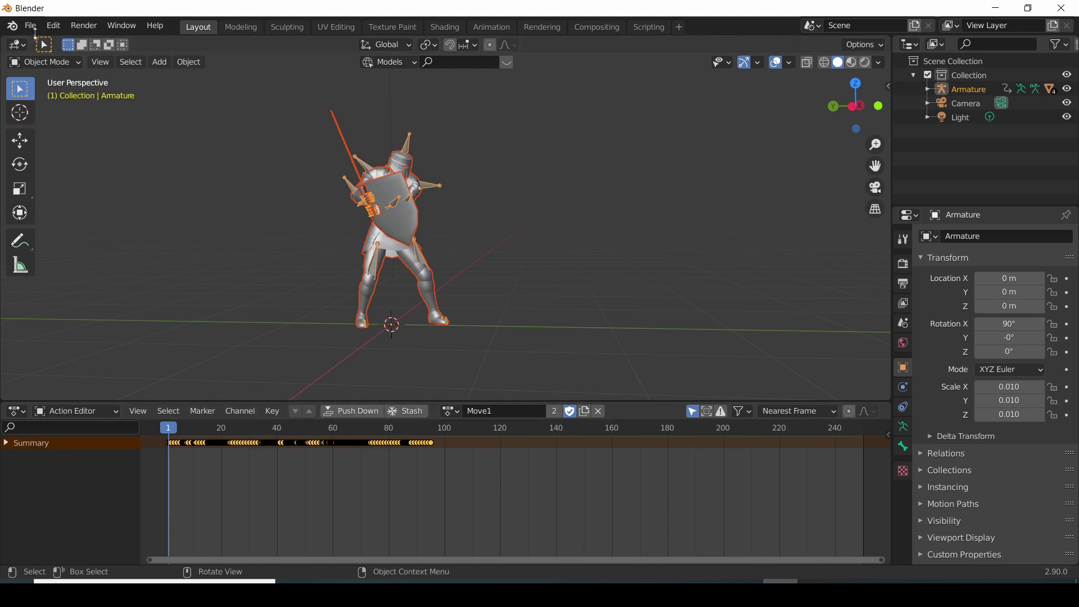
Import Move2.fbx from the D:\3d models\fbx folder with the default FBX settings.
left_click(31, 26)
mouse_move(50, 214)
left_click(185, 298)
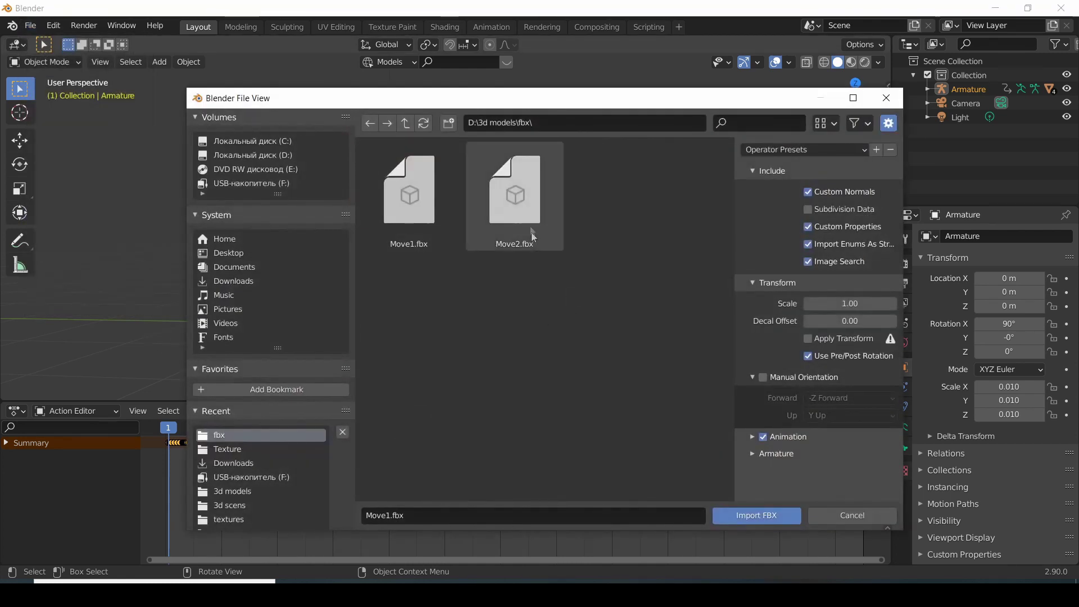
double_click(531, 232)
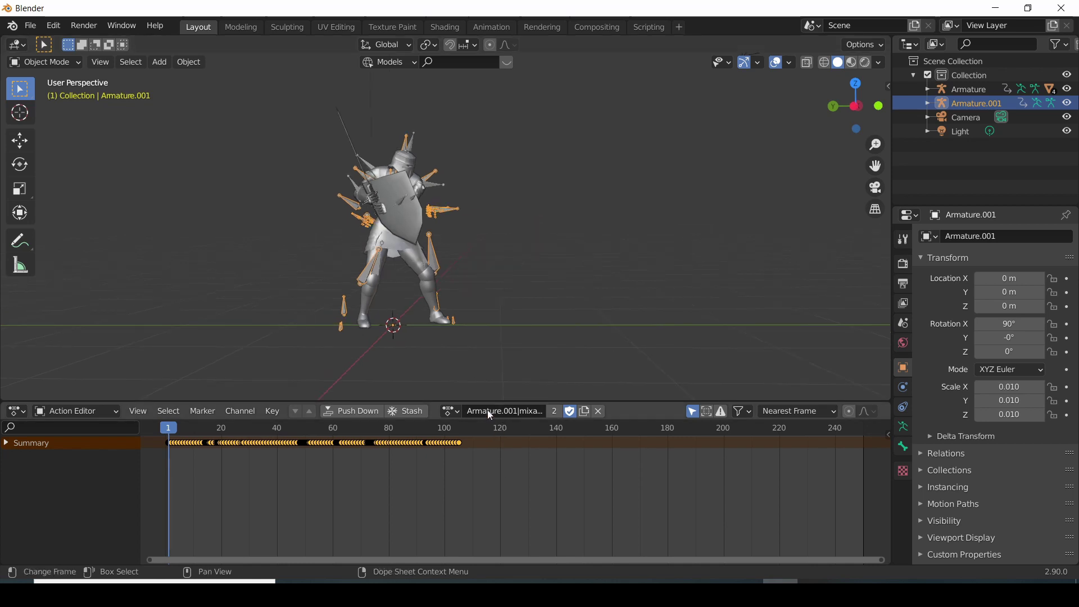
Select the newly imported armature's mixamo action in the Action Editor and rename it to Move2.
left_click(456, 413)
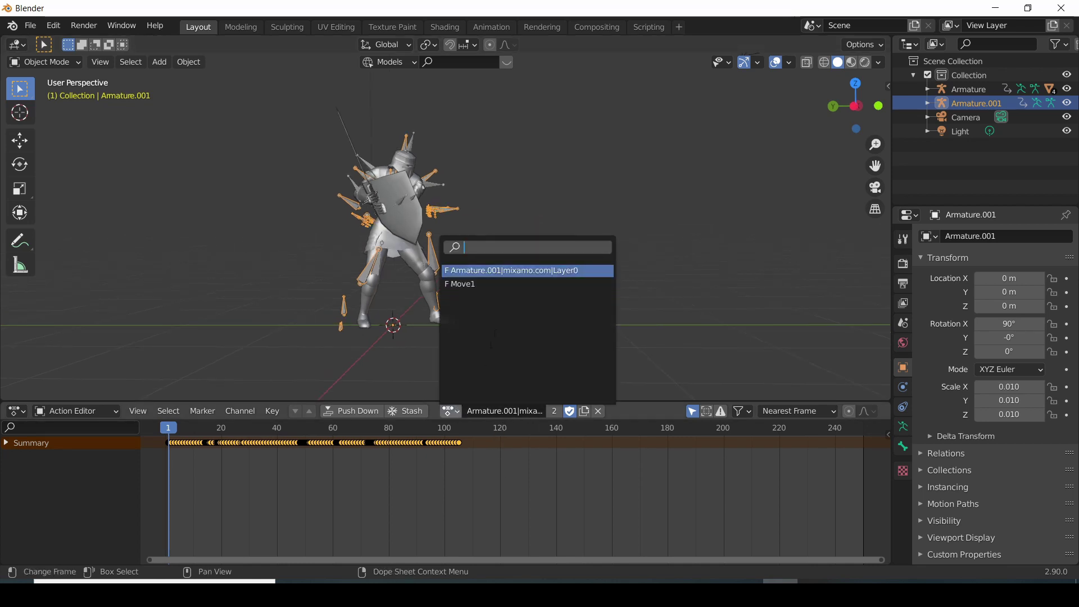
left_click(538, 270)
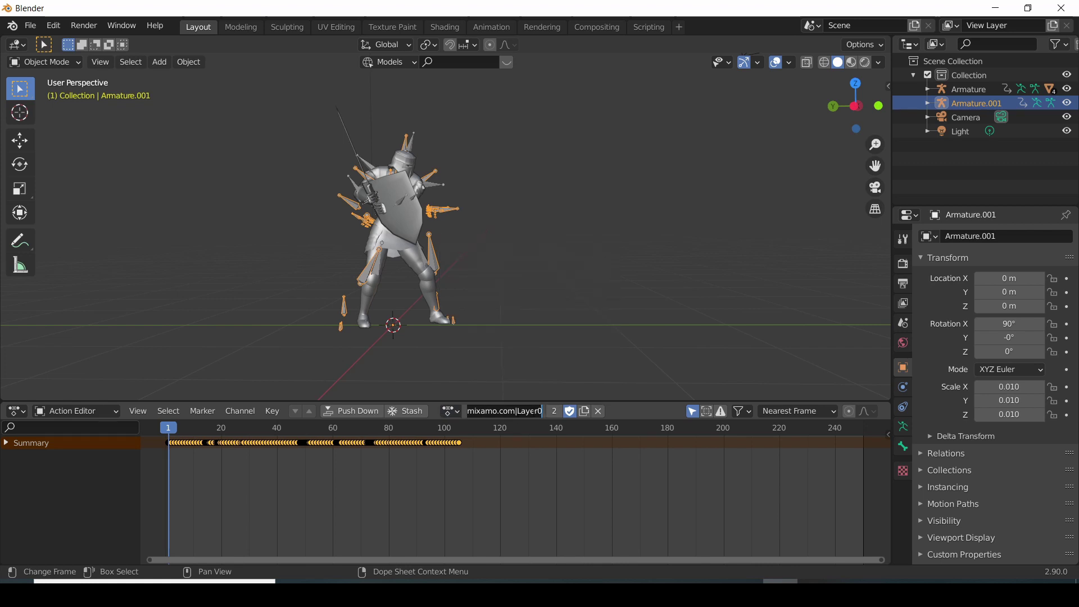
double_click(534, 411)
key("BackSpace")
type("M")
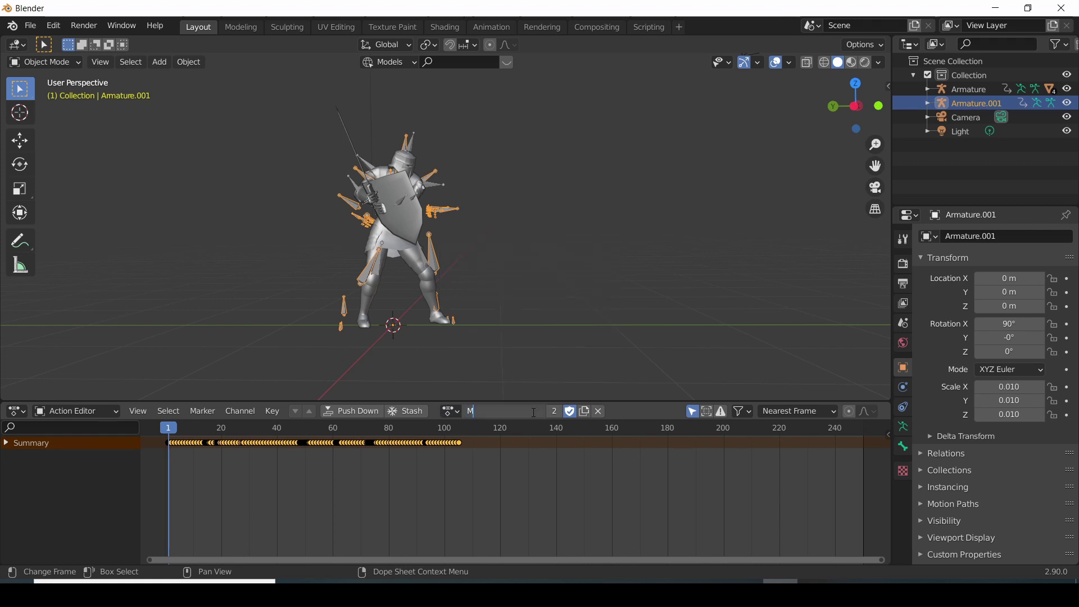
type("ove2")
key("Return")
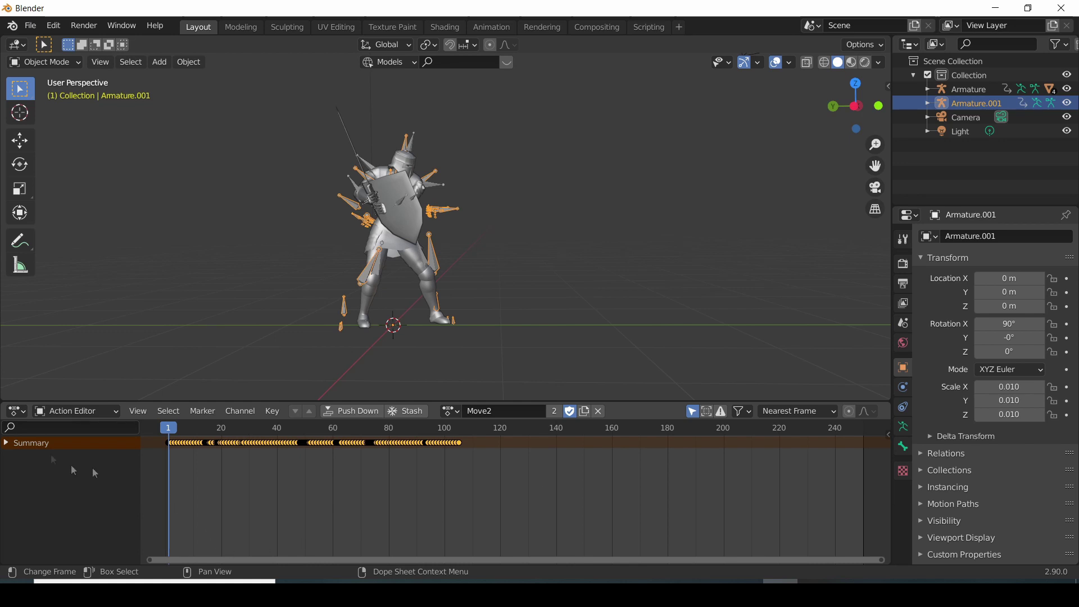
Change the lower editor to Nonlinear Animation and push the Move1 and Move2 actions down into strips.
left_click(16, 416)
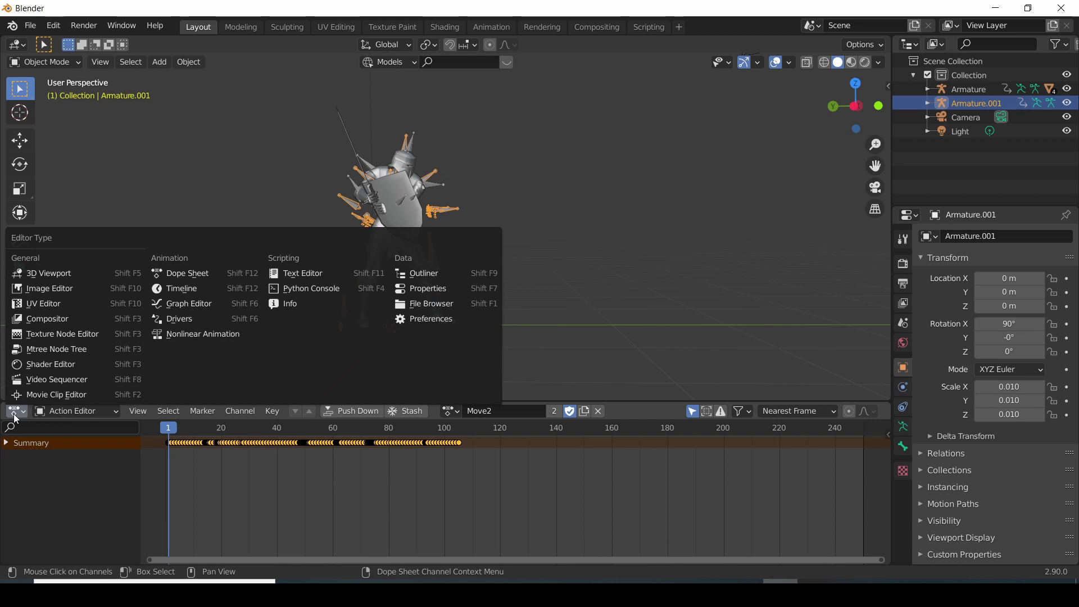
left_click(174, 335)
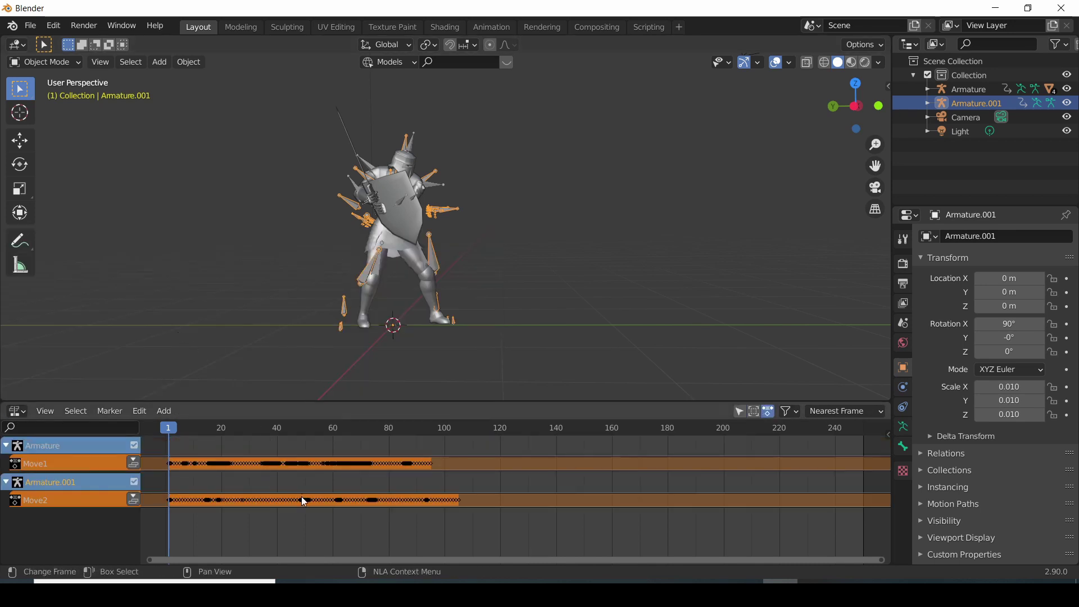
left_click(133, 464)
left_click(132, 517)
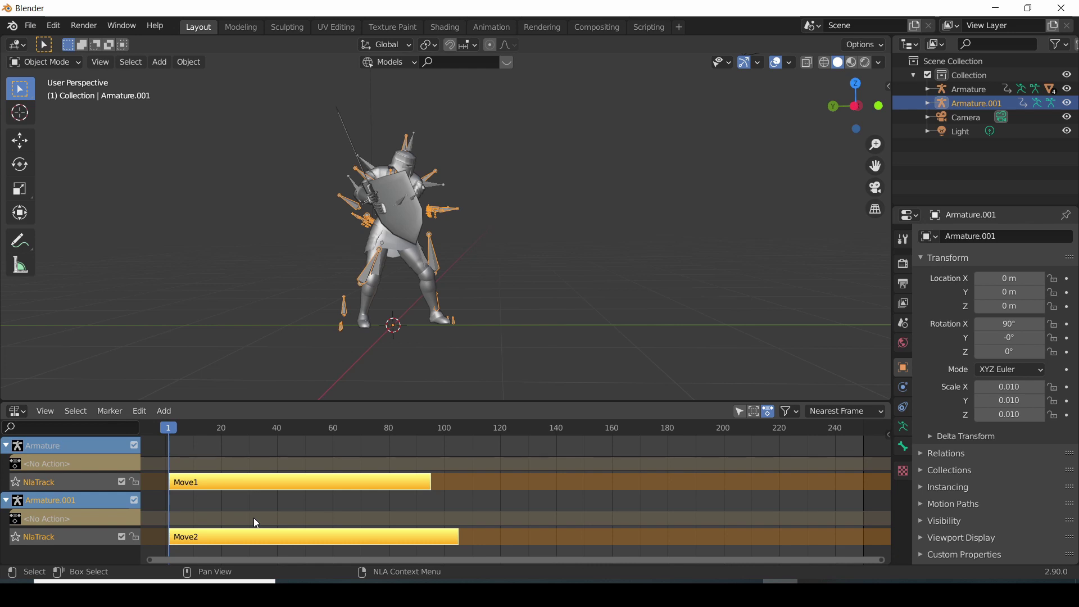
Delete the extra Armature.001 skeleton imported with the second animation.
left_click(434, 259)
left_click(434, 258)
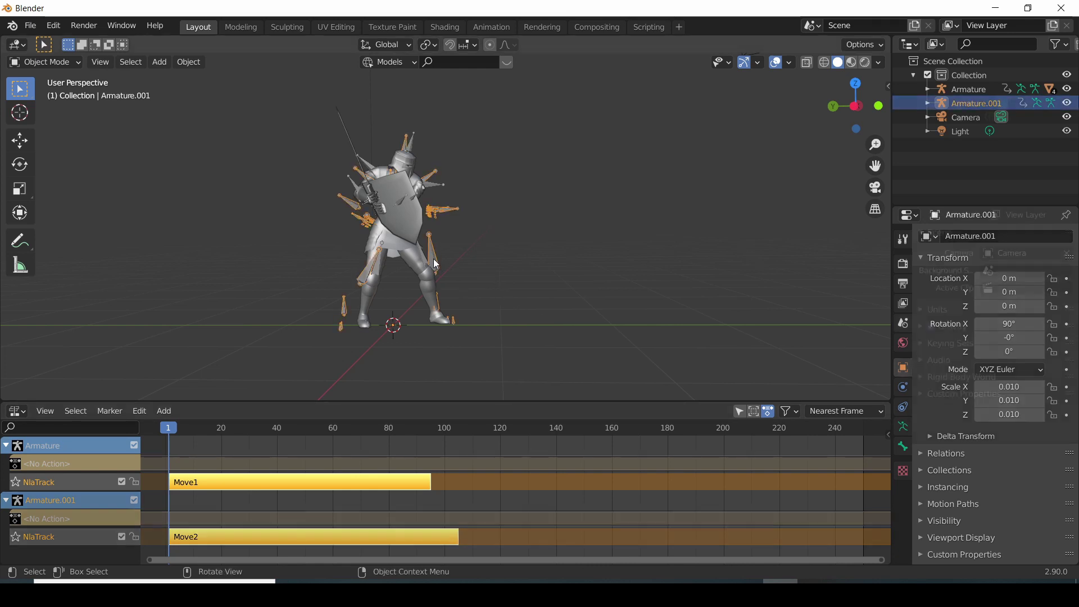
key("Delete")
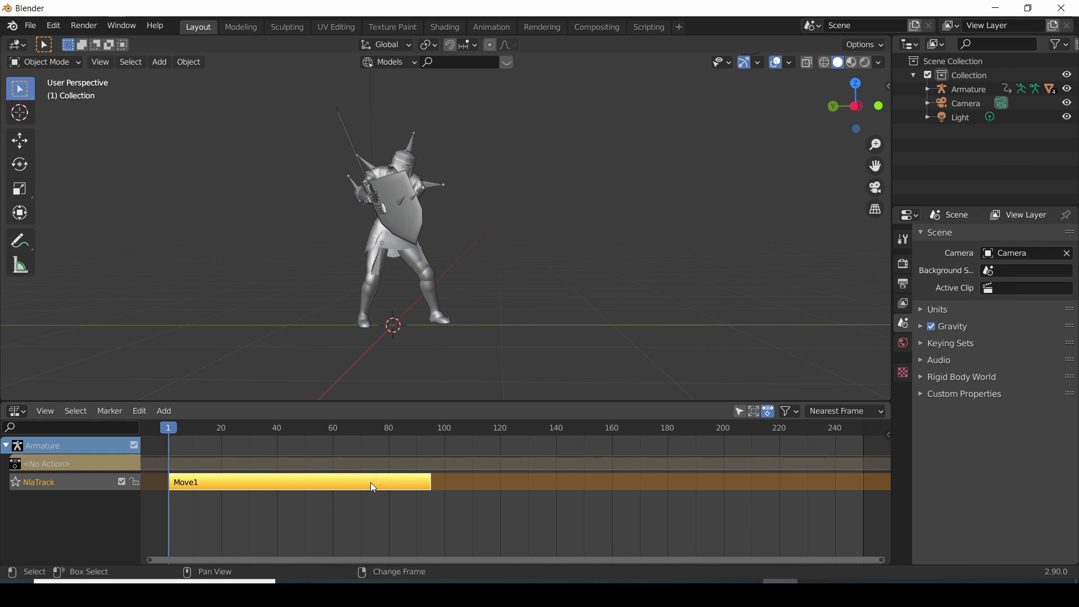
Add a Move2 action strip to the knight's armature directly after Move1 on the same track, and play the combined sequence.
key("shift+a")
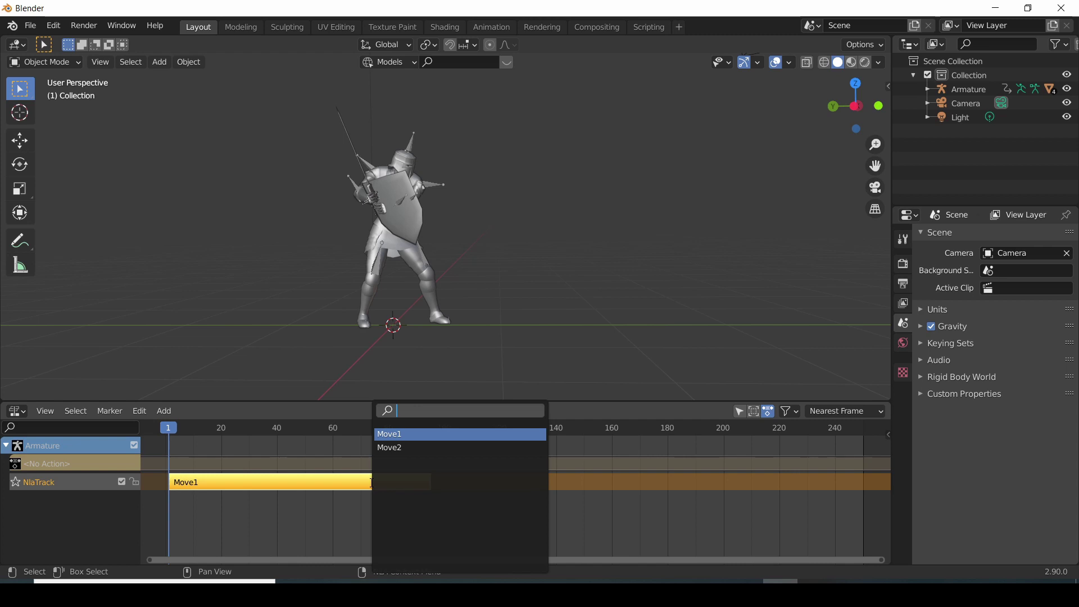
left_click(398, 447)
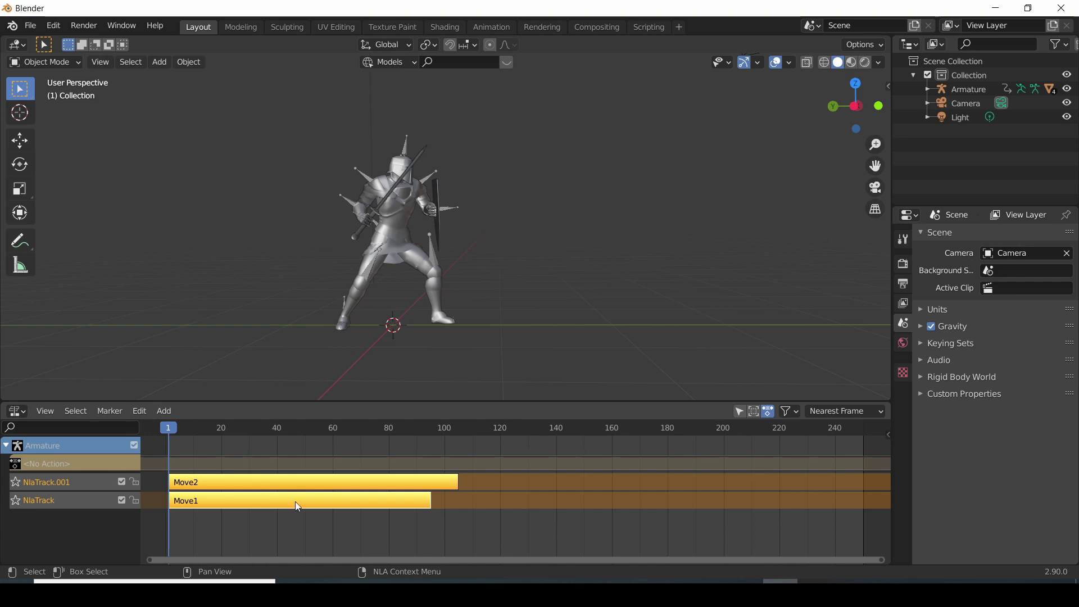
left_click(255, 481)
left_click_drag(171, 482, 430, 486)
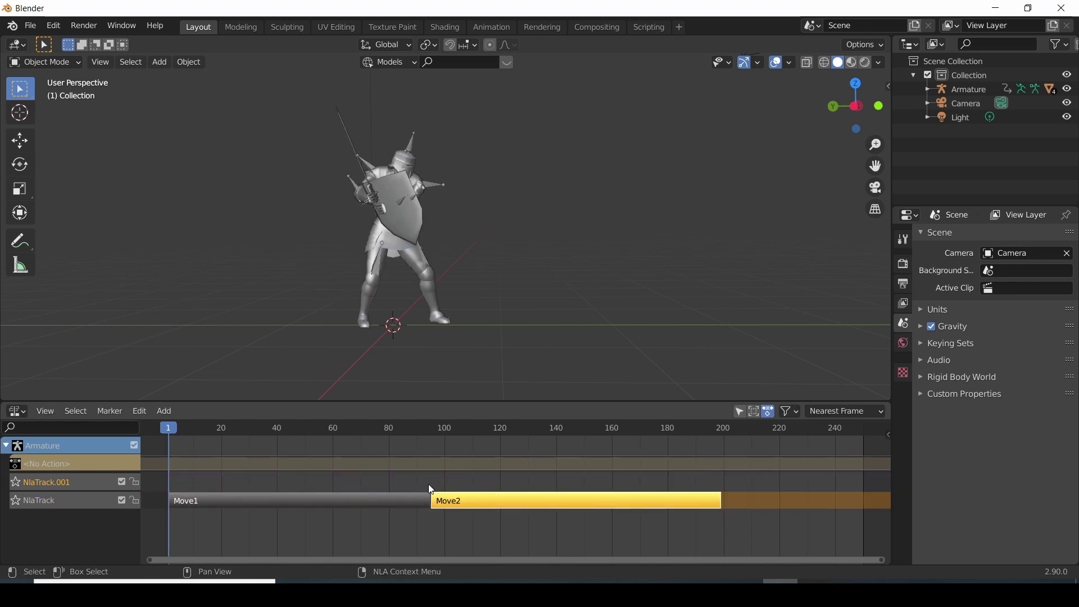
key("space")
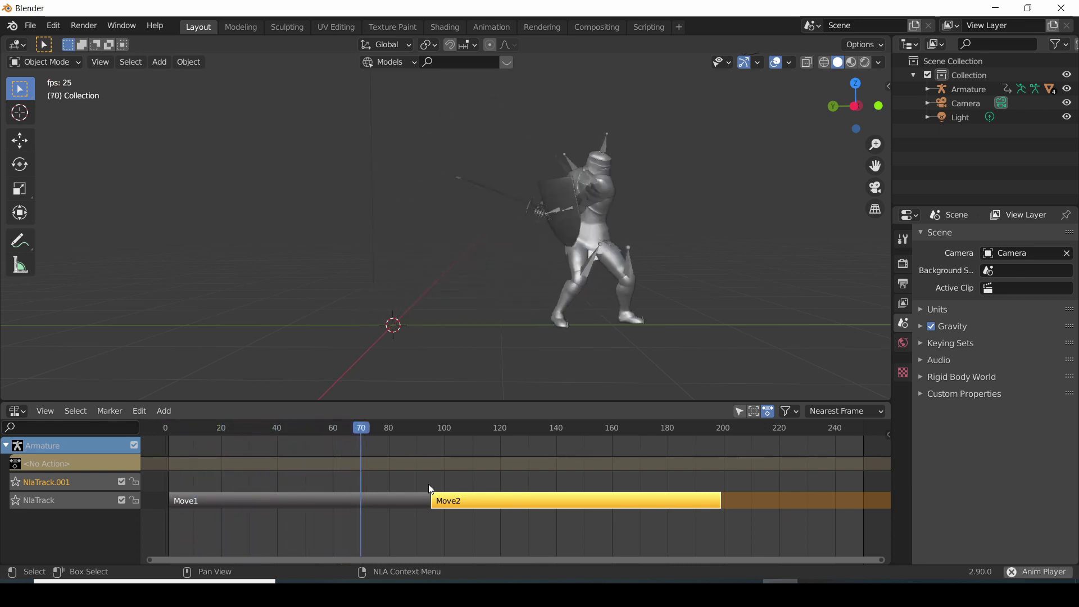
Play the combined Move1 and Move2 sequence from the first frame in left orthographic view to examine the transition between strips.
key("space")
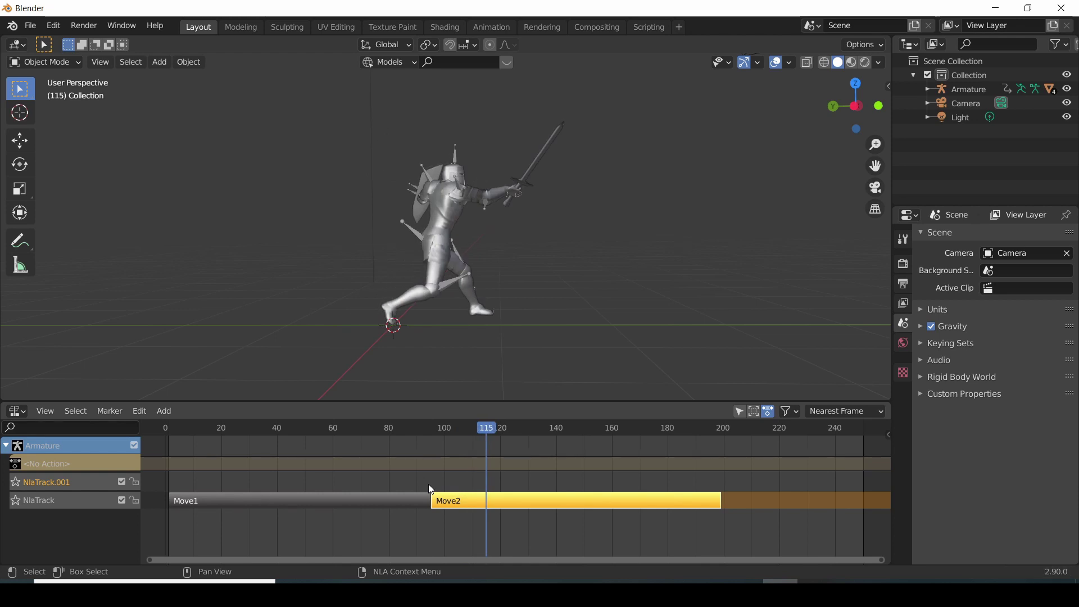
key("ctrl+KP_3")
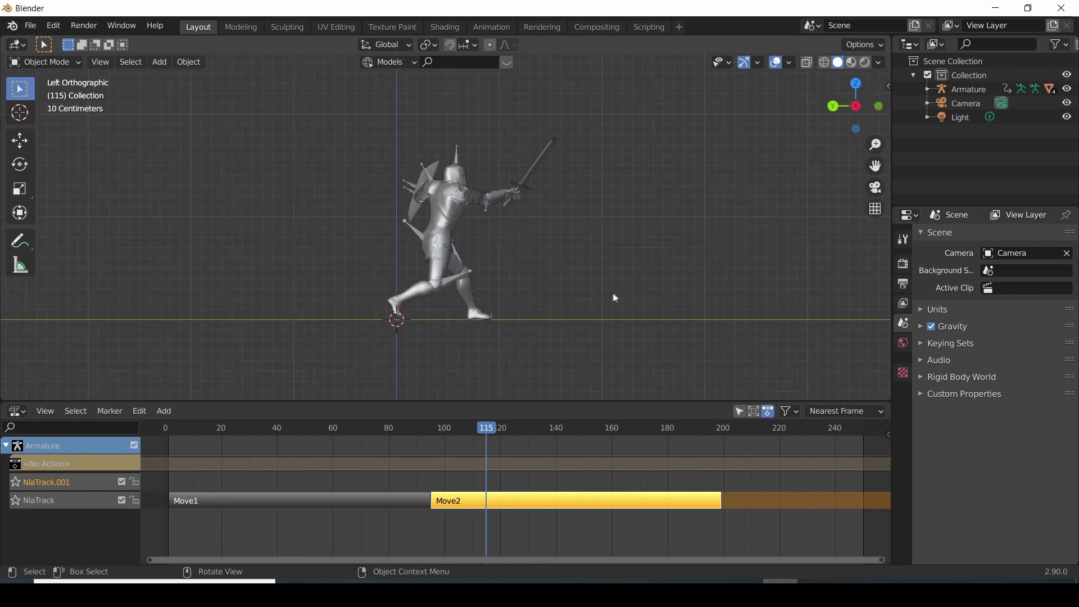
key("shift+Left")
key("space")
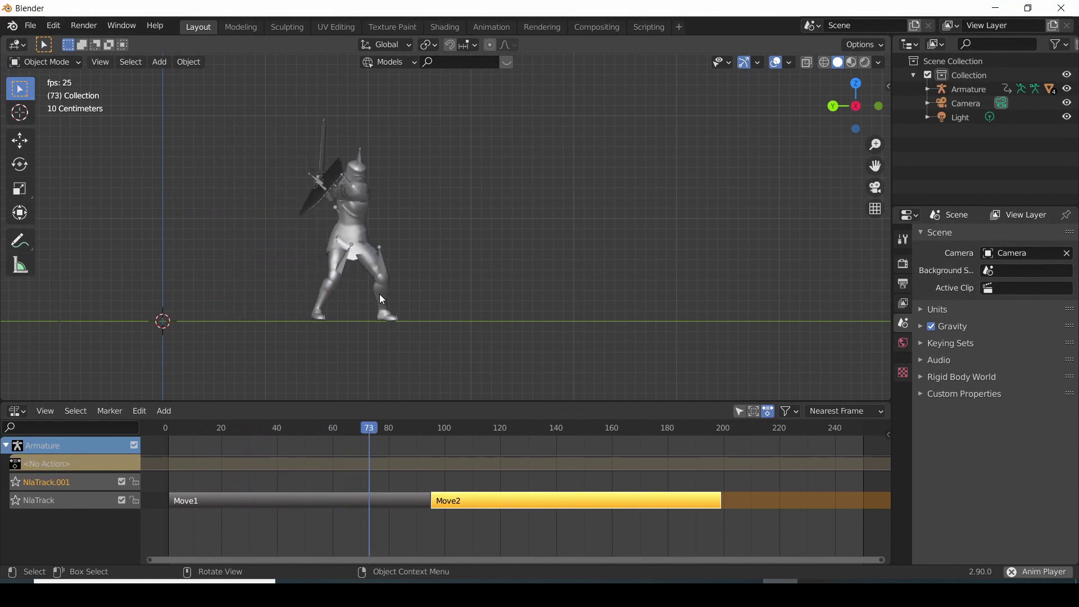
key("space")
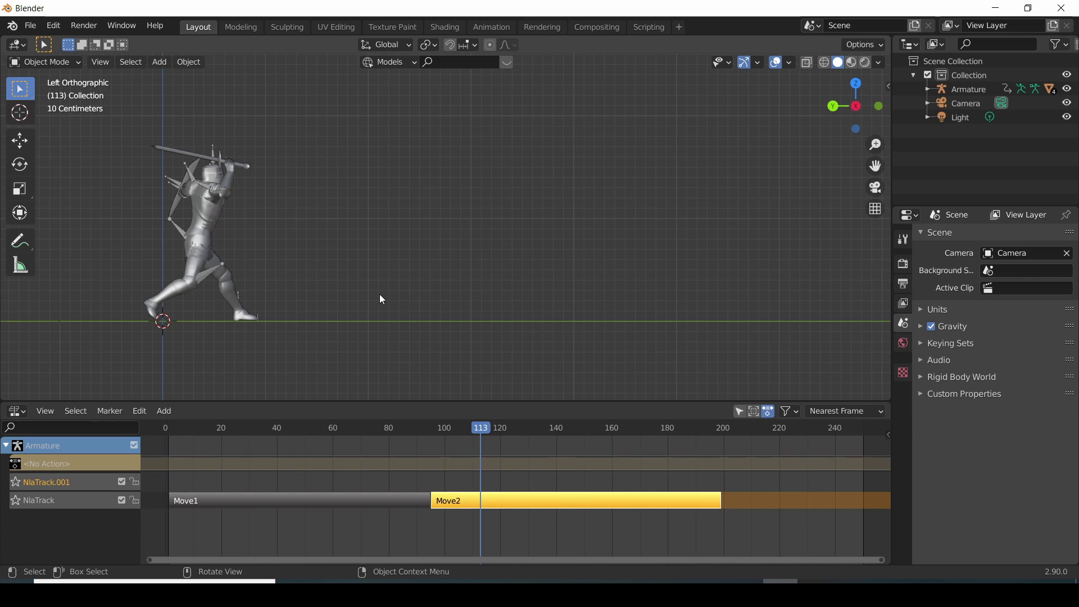
key("shift+Left")
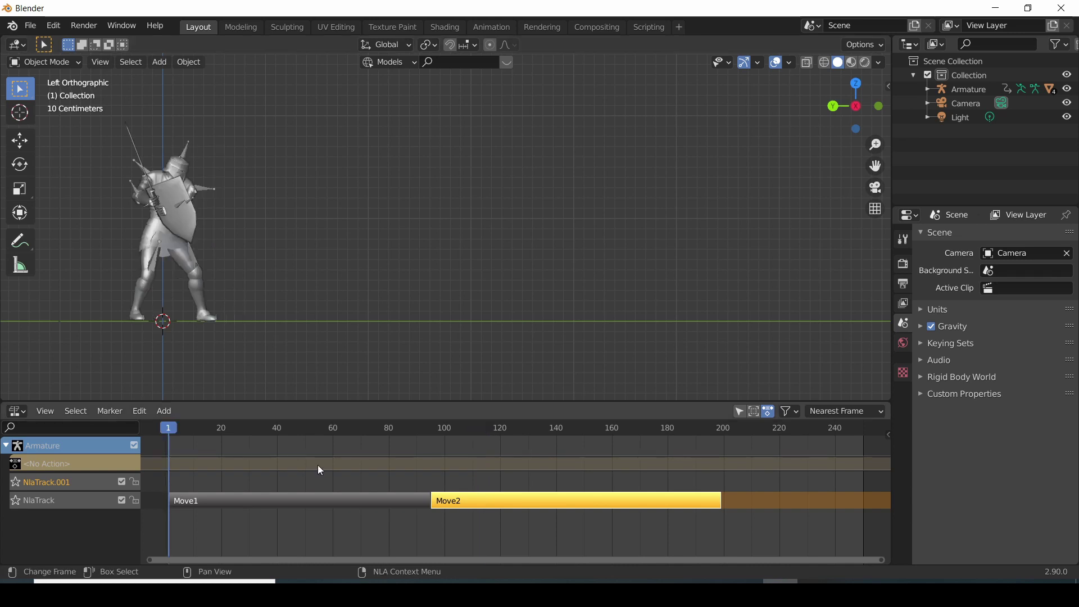
Go to frame 95, where Move1 ends, and place the 3D cursor at the knight's hips as a position marker.
left_click(428, 437)
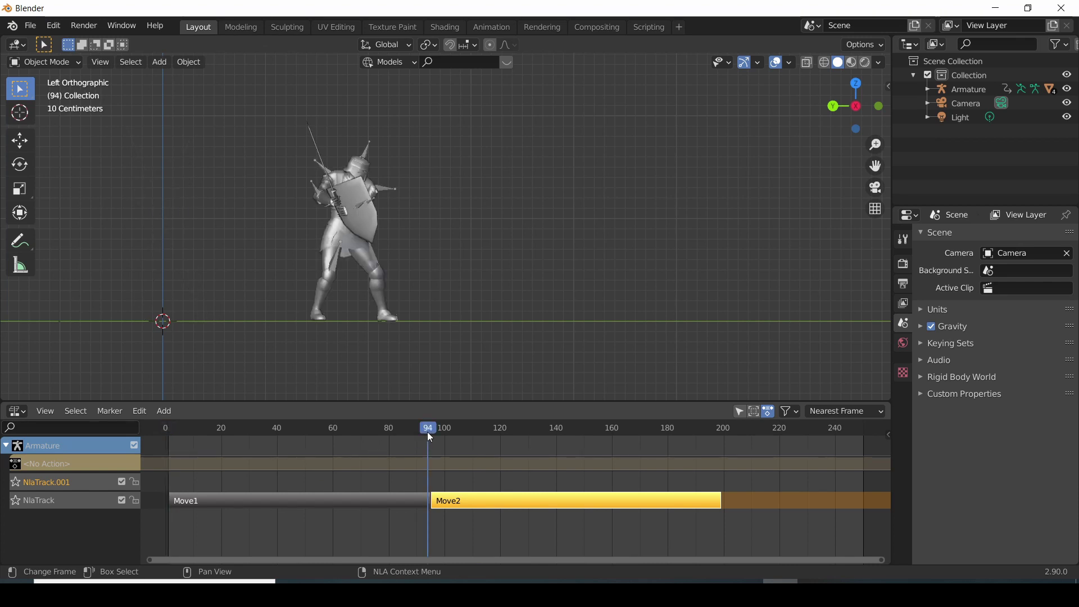
key("Right")
left_click(21, 114)
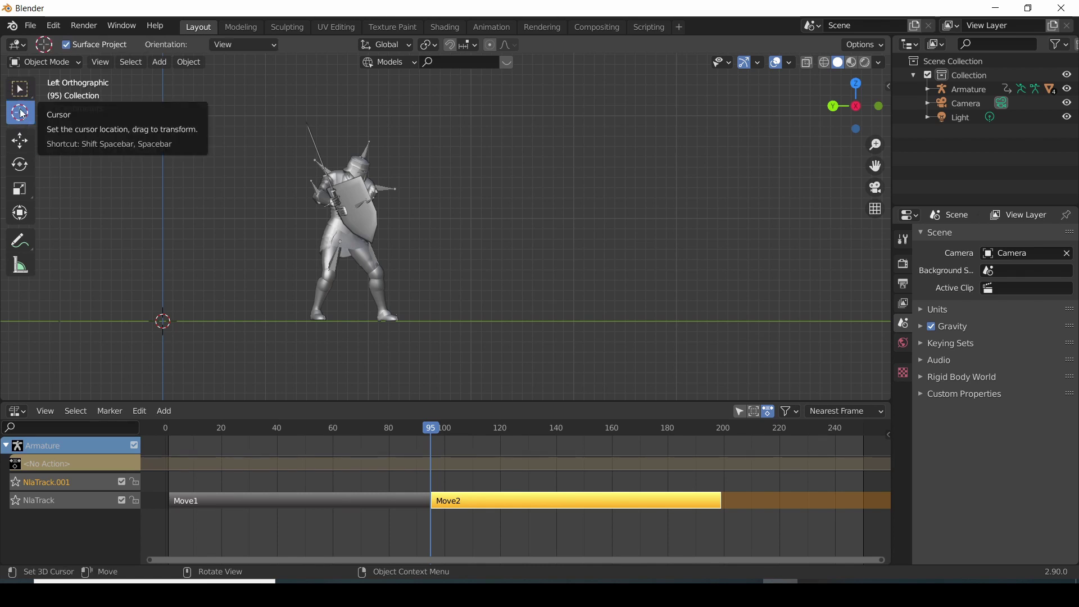
left_click(350, 245)
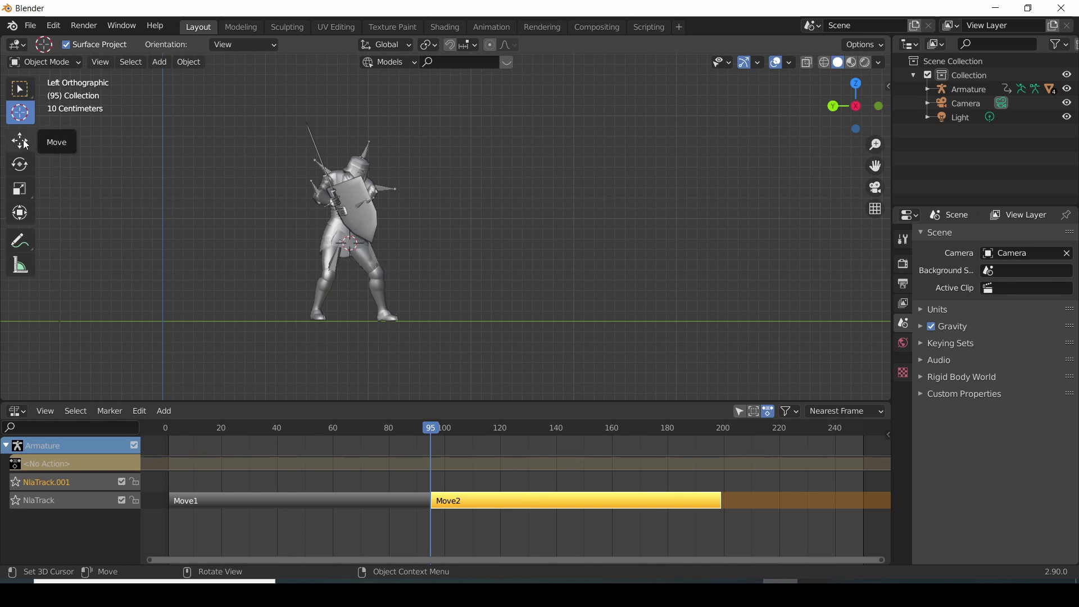
left_click(20, 141)
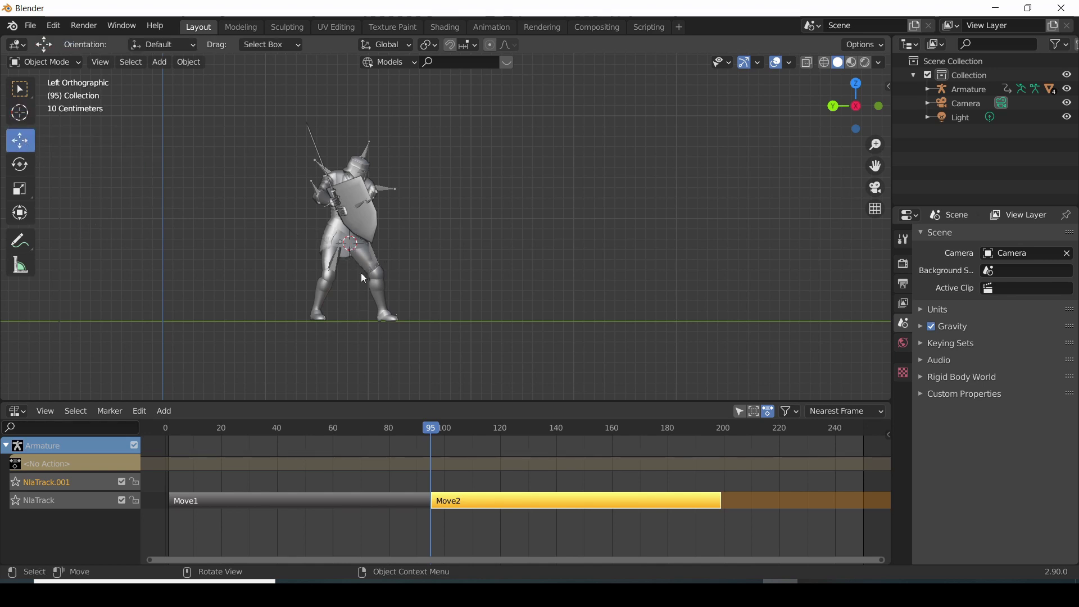
Select the knight's armature, go to frame 96, and start editing the stashed action of the Move2 strip.
left_click(171, 434)
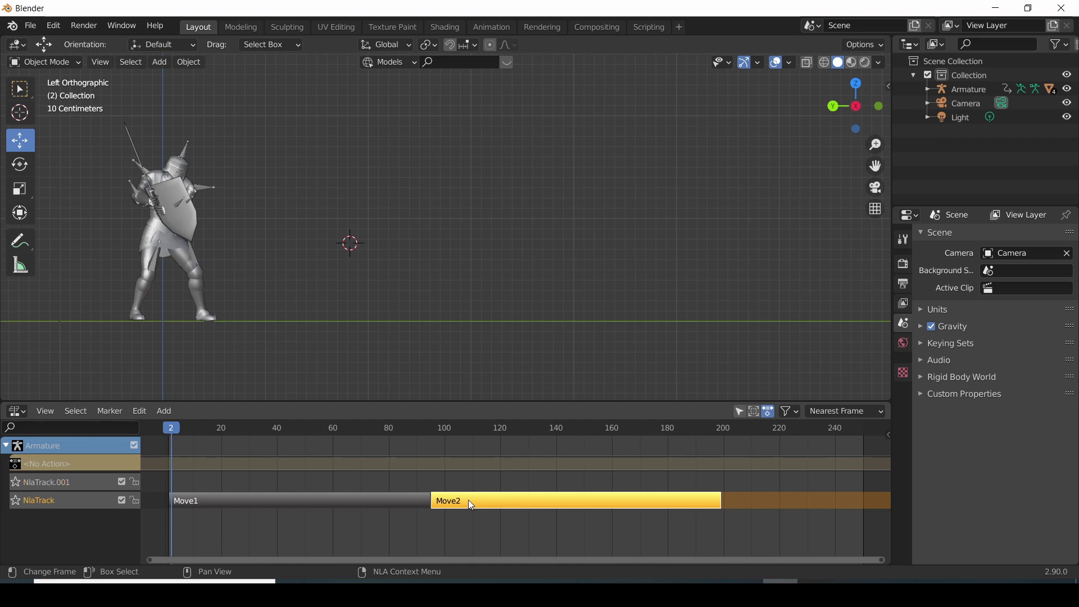
left_click(186, 155)
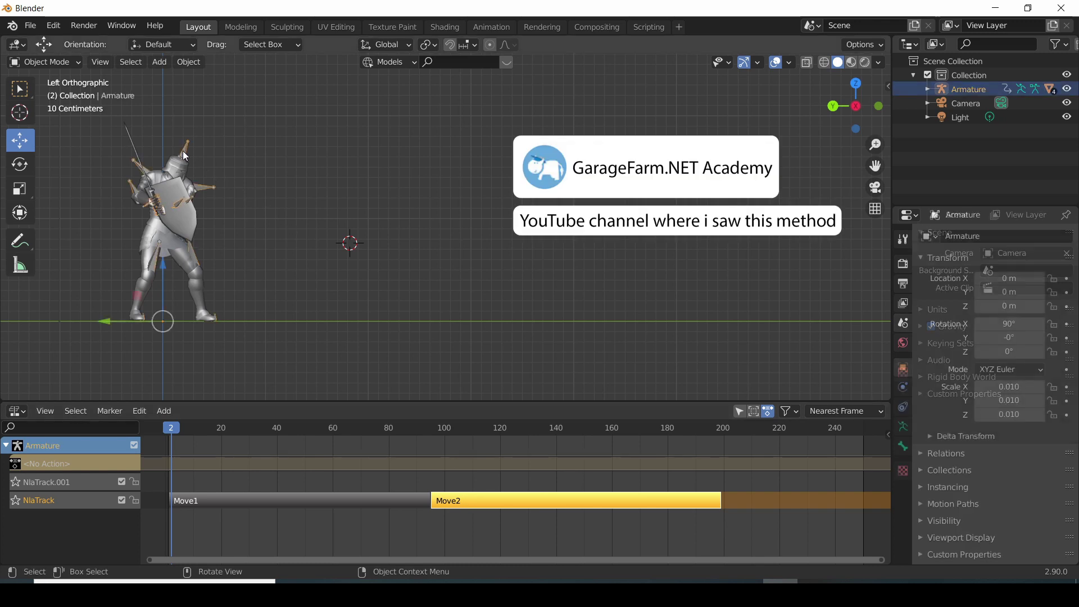
left_click(433, 428)
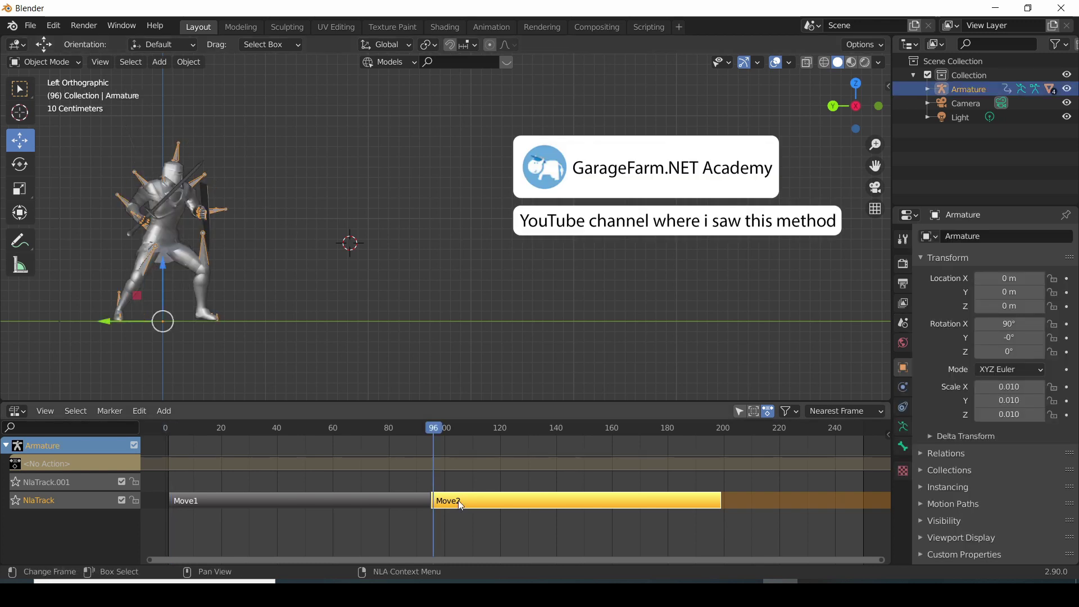
right_click(459, 501)
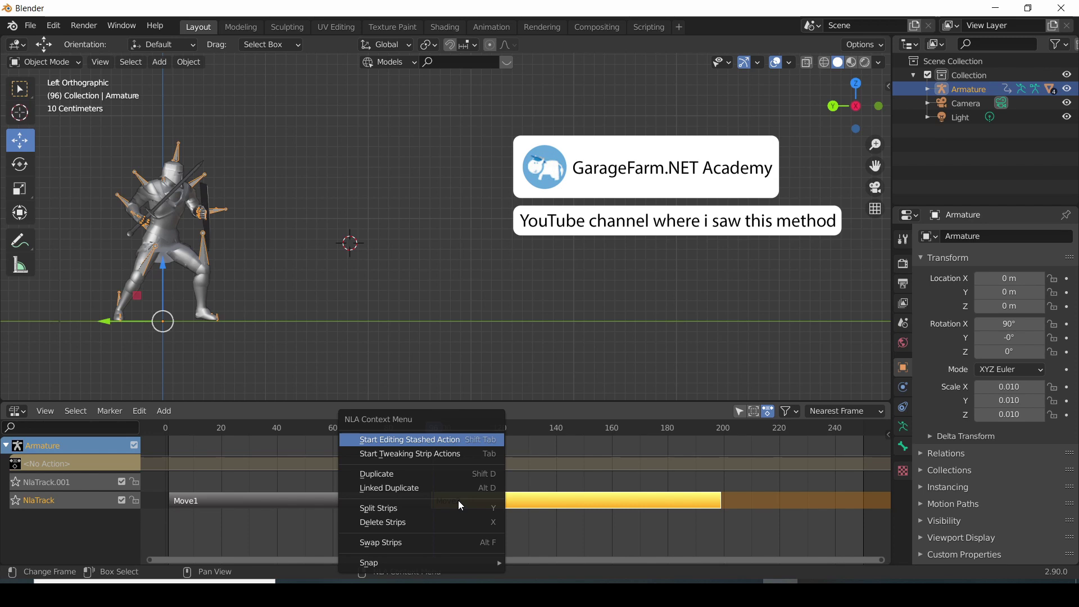
left_click(397, 443)
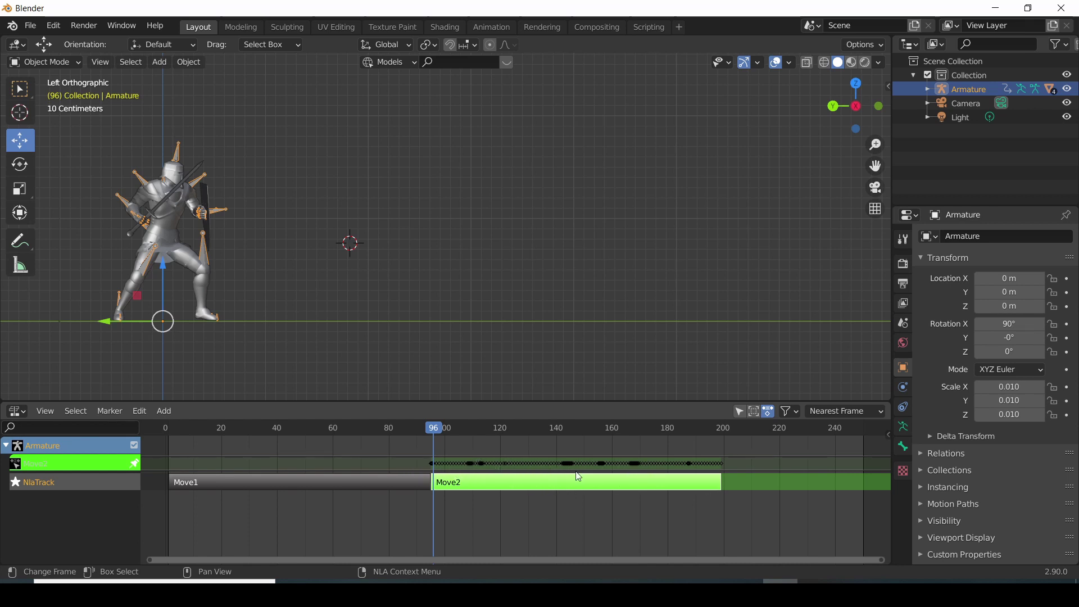
Change the lower editor to the Graph Editor, enlarge it, and fit all Move2 curves in view.
left_click(17, 410)
left_click(182, 304)
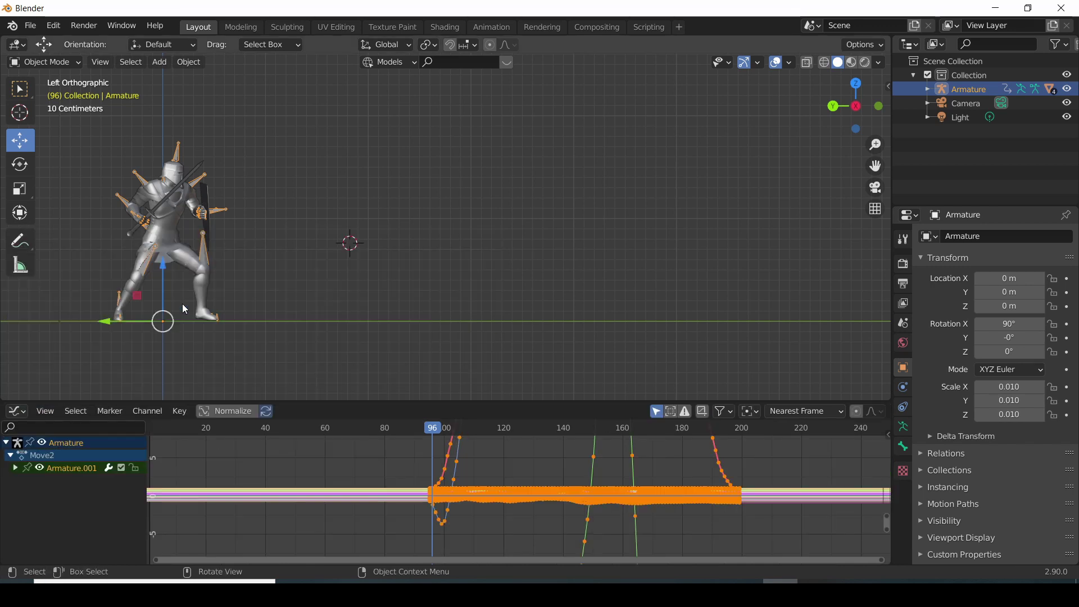
scroll(531, 488, "down", 3)
left_click_drag(534, 402, 534, 301)
key("Home")
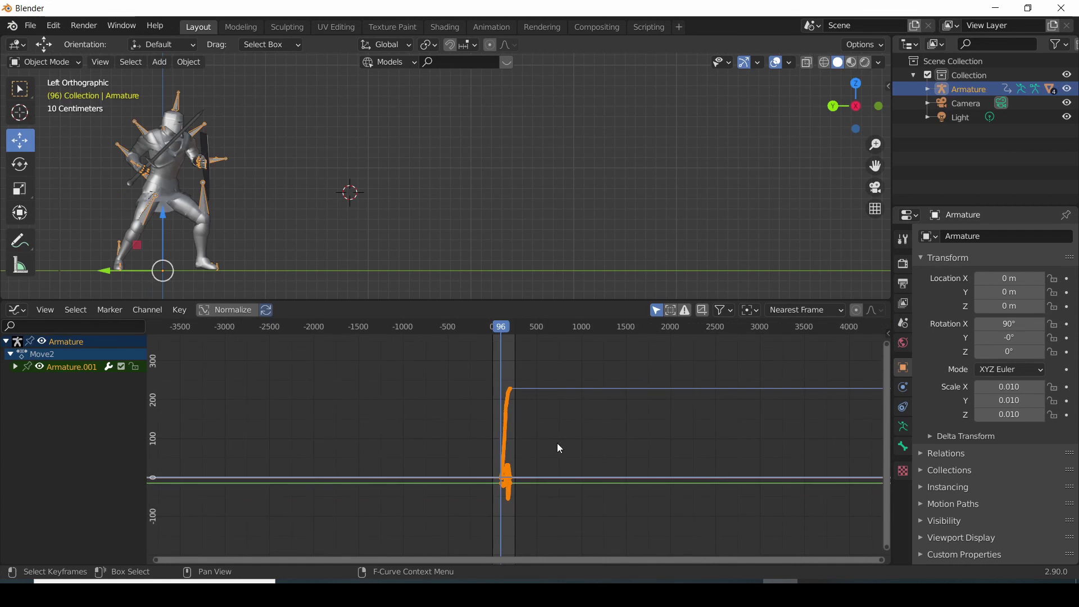
Select the Z Location (Hips) channel and move its curve up along Y until the knight's hips line up with the 3D cursor.
left_click(15, 366)
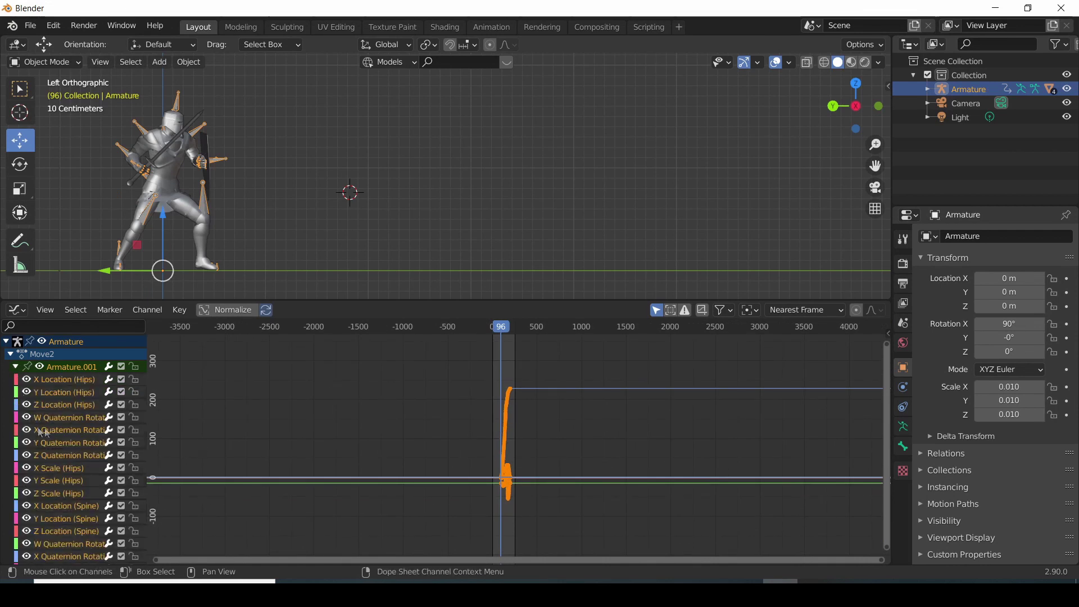
left_click(66, 403)
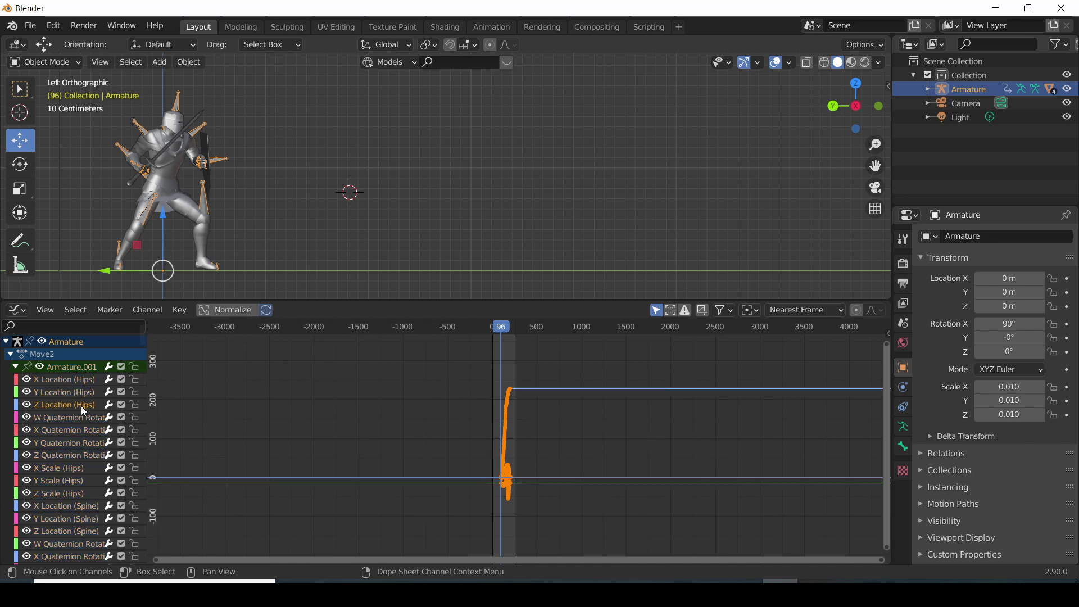
left_click(81, 405)
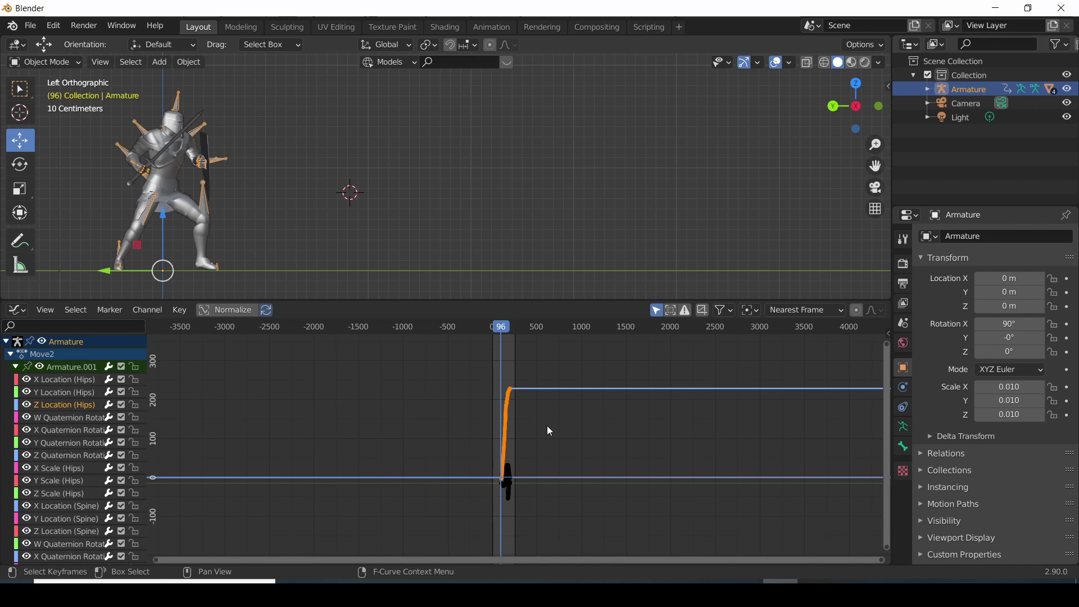
key("g")
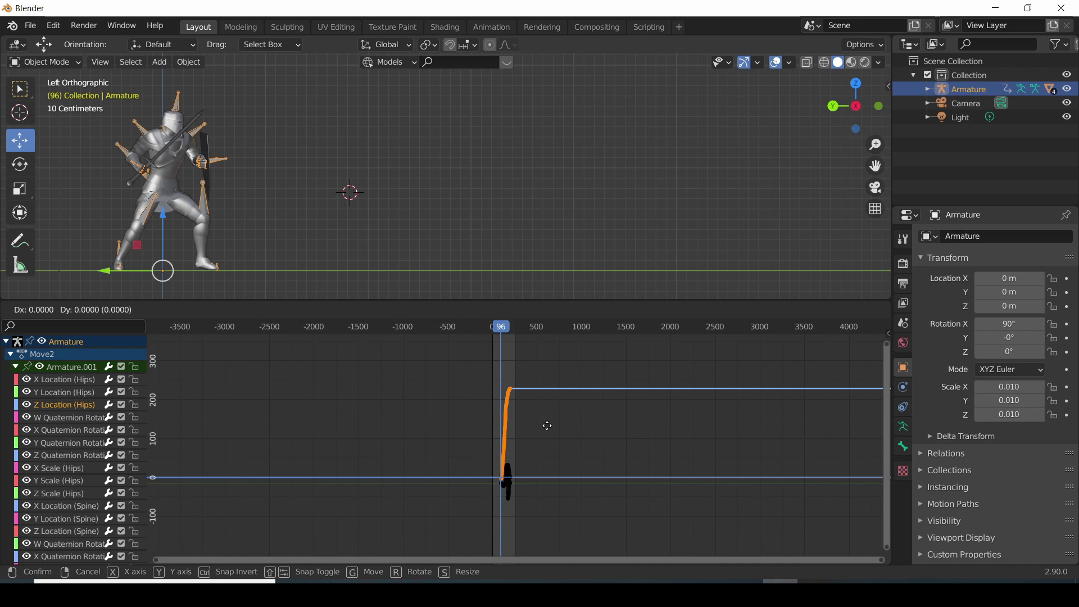
key("y")
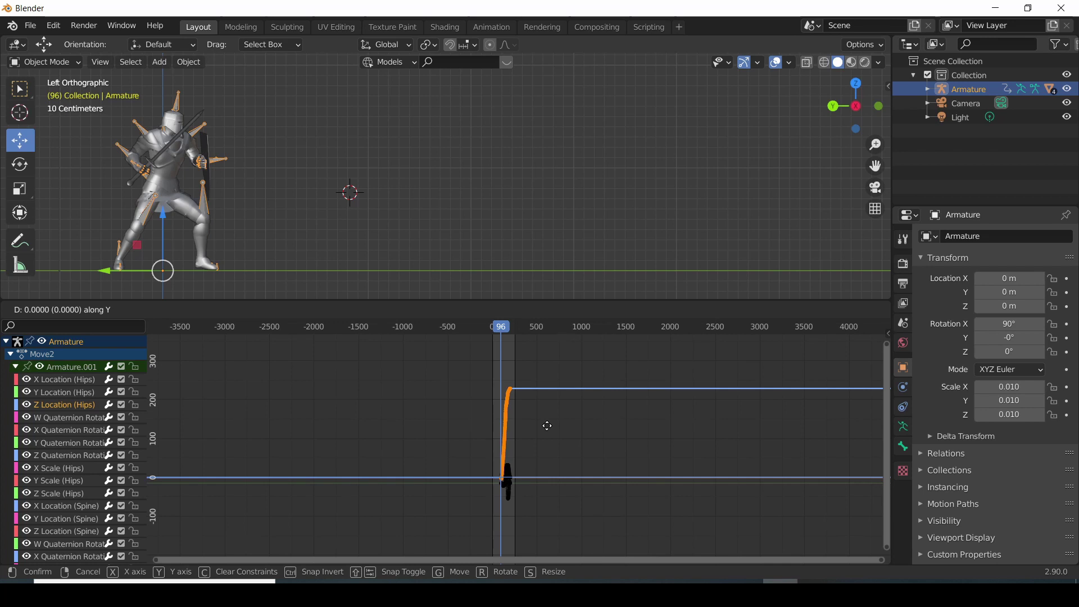
left_click_drag(547, 426, 533, 355)
Return the lower editor to Nonlinear Animation and stop editing the stashed Move2 action.
left_click(17, 309)
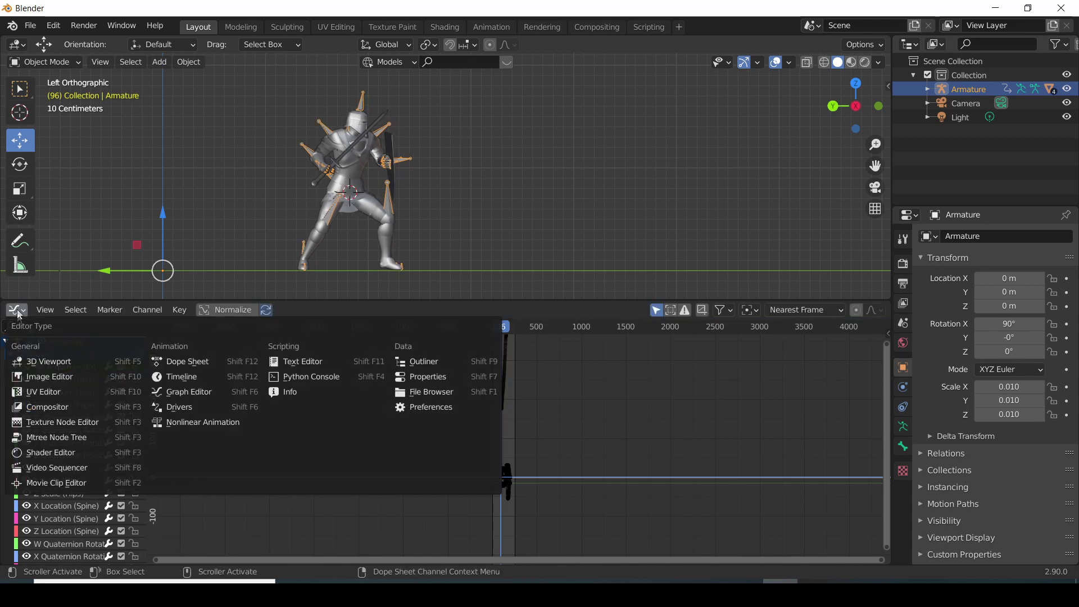
left_click(243, 434)
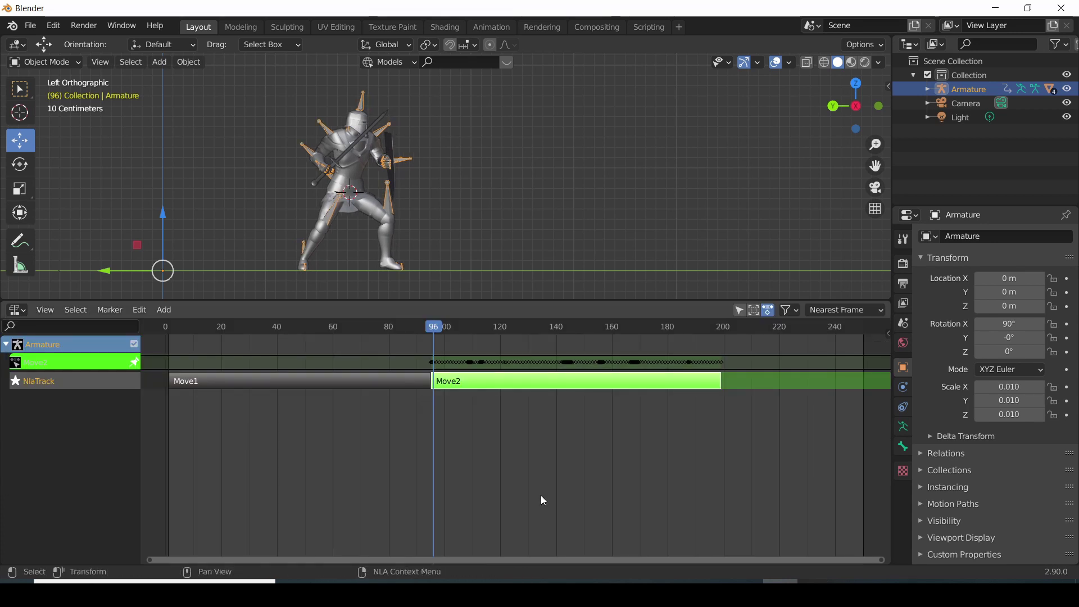
right_click(498, 385)
left_click(498, 385)
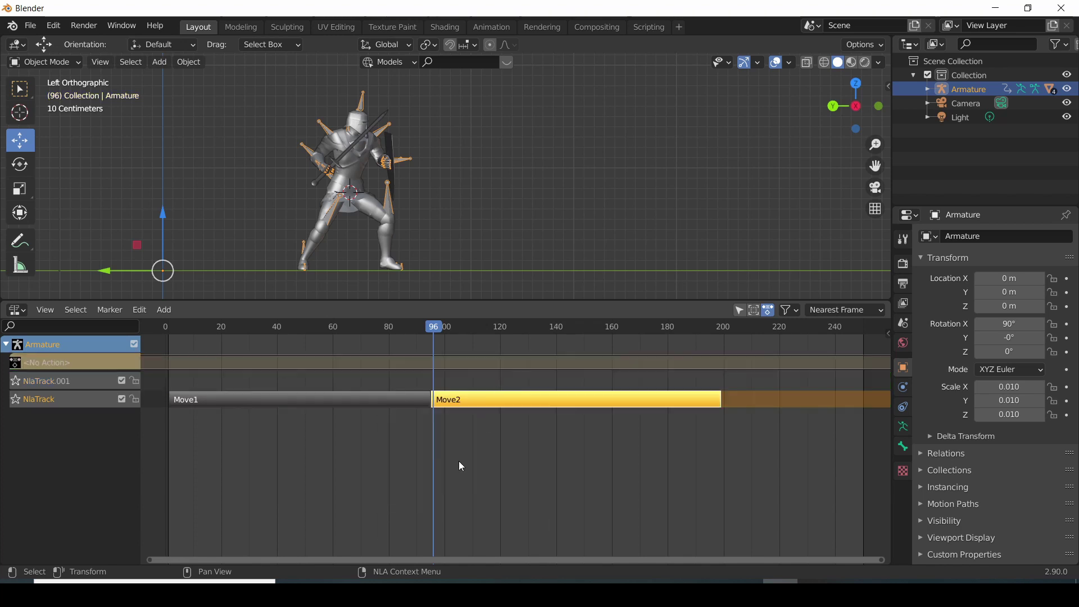
Play the sequence from the start to check the knight's position across the Move1 to Move2 transition.
left_click_drag(258, 326, 171, 326)
key("space")
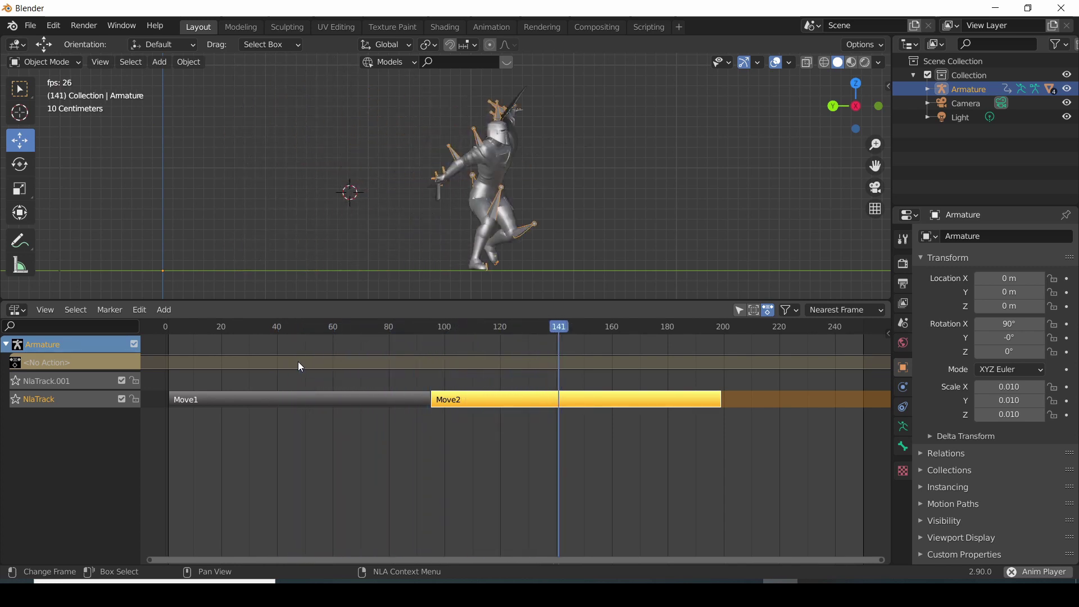
key("space")
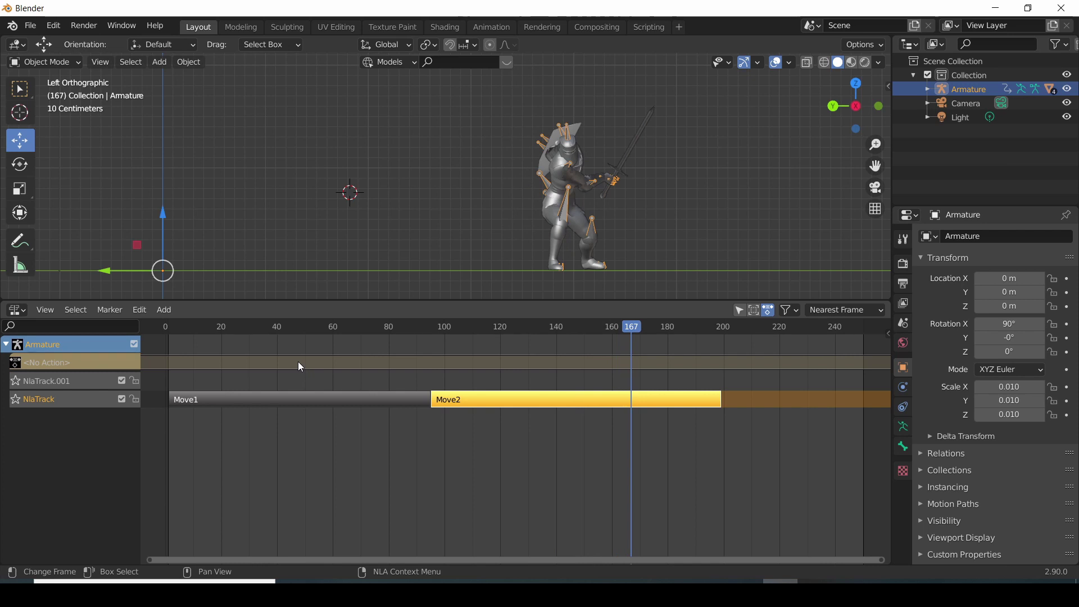
Move the Move2 strip up to NlaTrack.001 with its start at frame 91, overlapping the end of Move1.
left_click(170, 330)
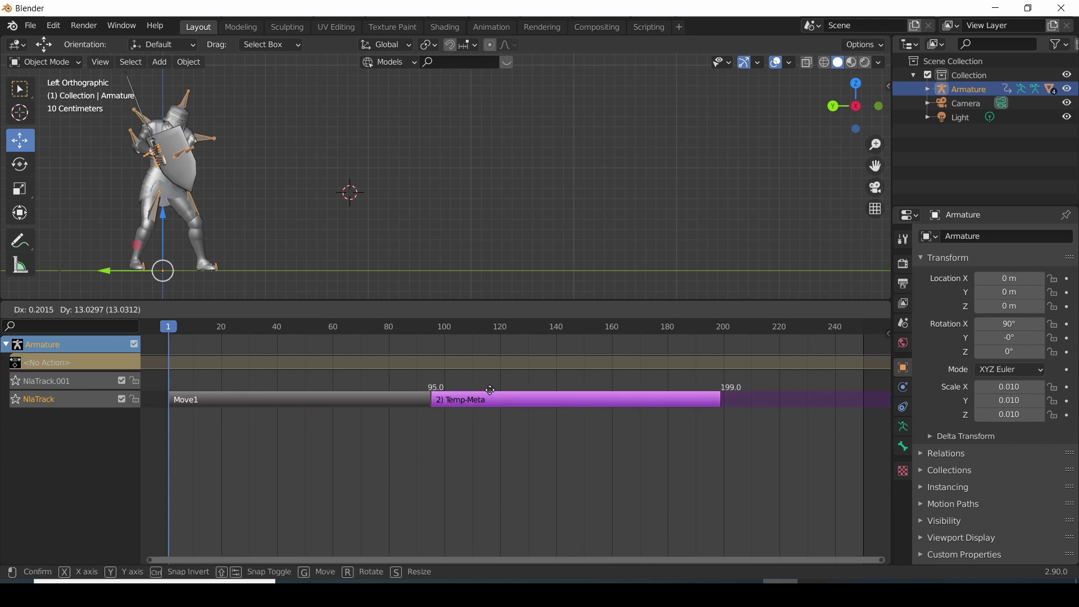
key("g")
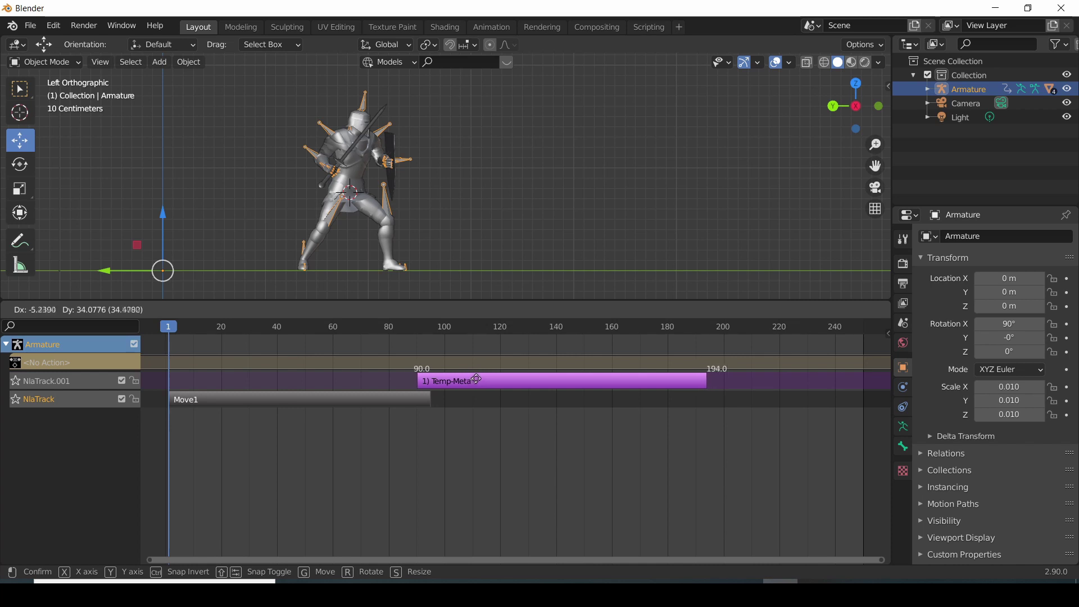
left_click(476, 380)
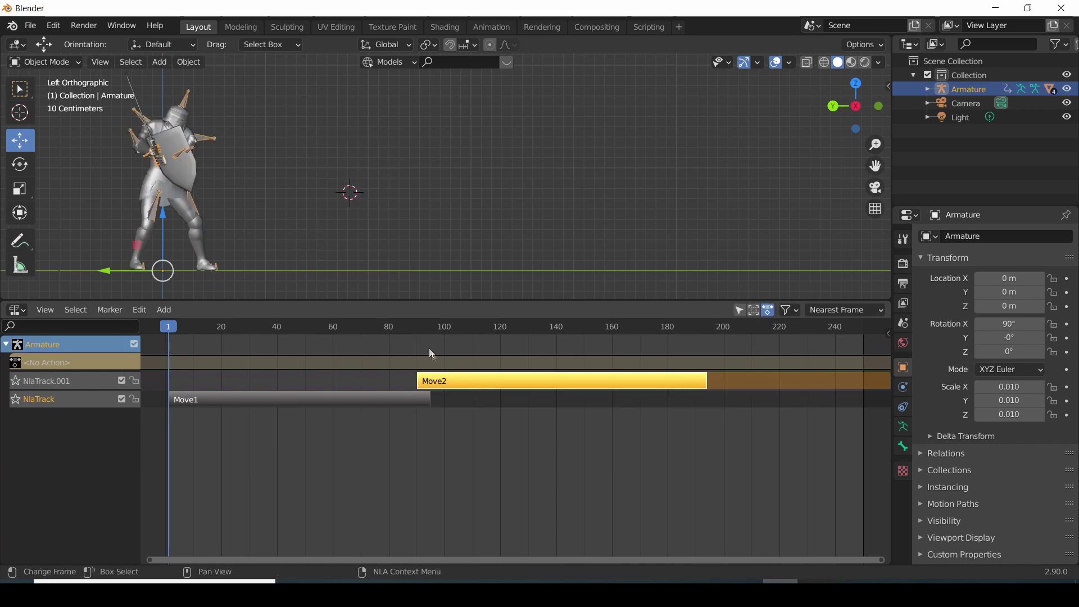
left_click(419, 327)
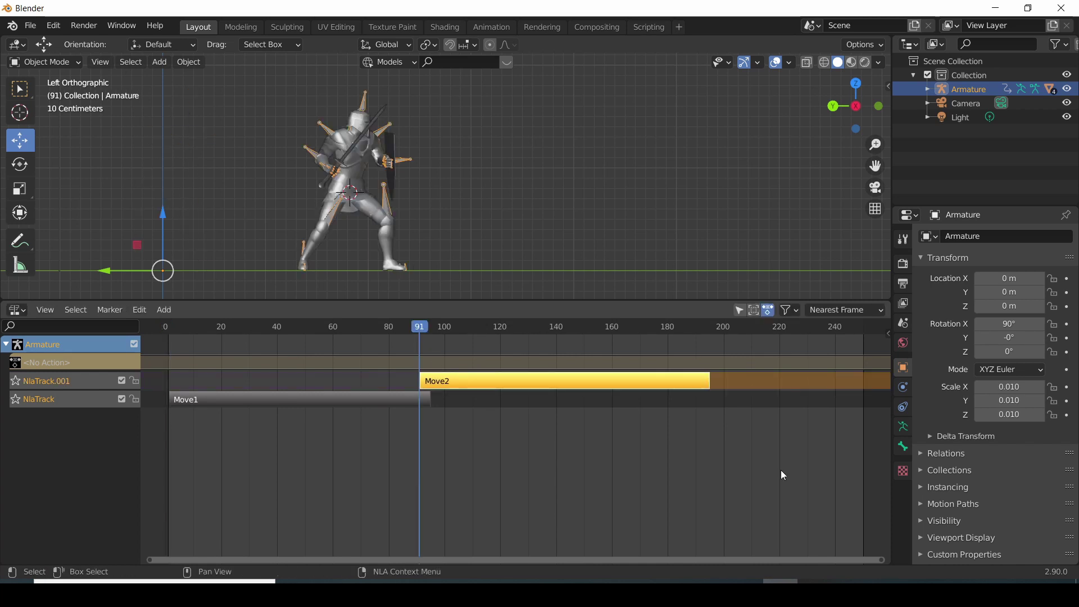
Set the Move2 strip's Blend In to 3 in its strip properties and play the blended sequence from the start.
left_click(886, 335)
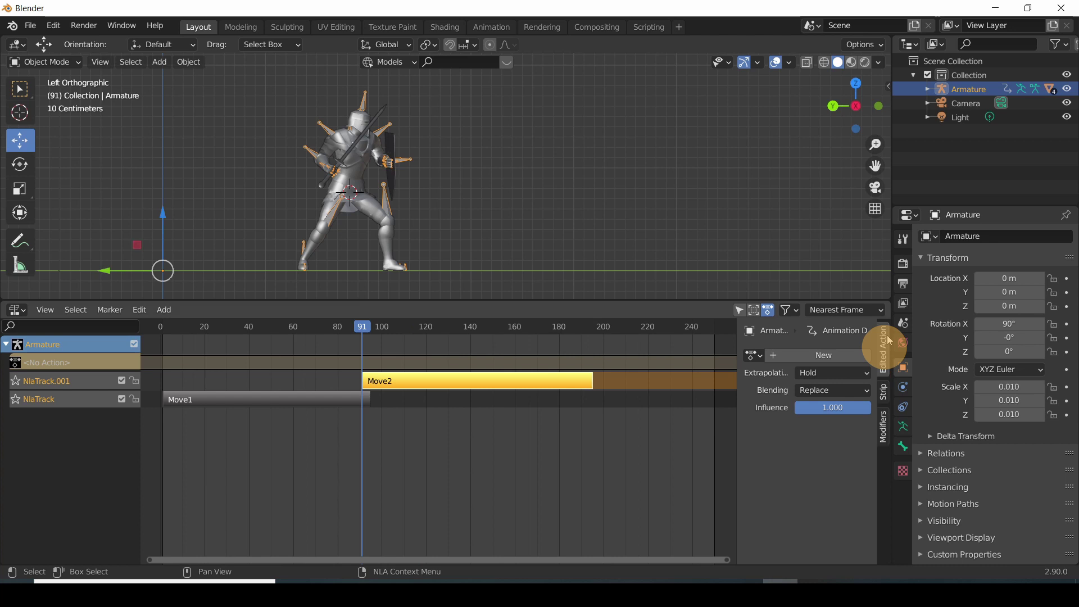
left_click(886, 401)
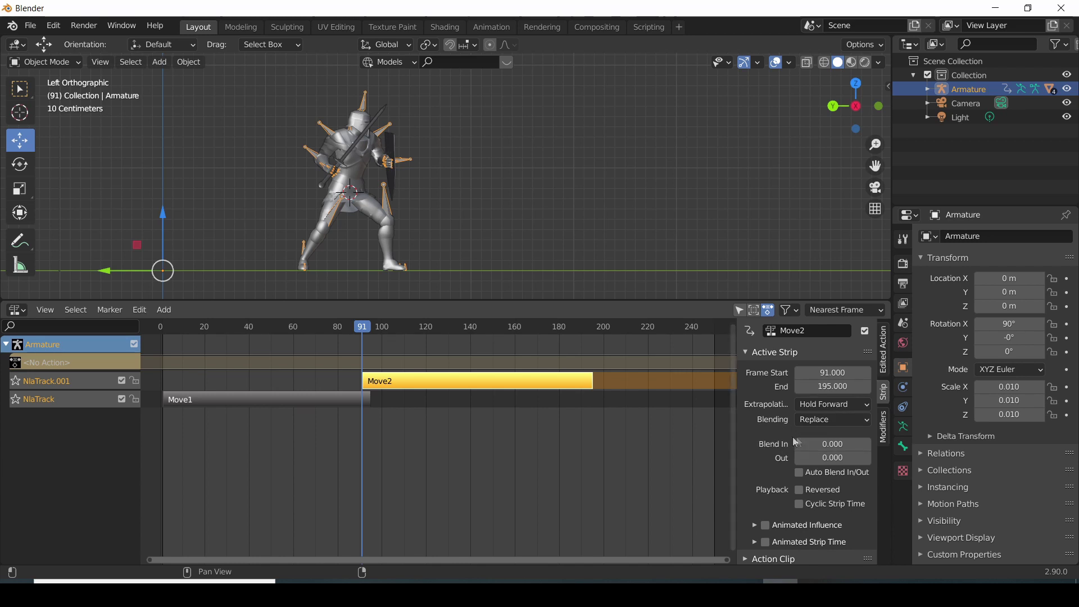
left_click(837, 444)
key("BackSpace")
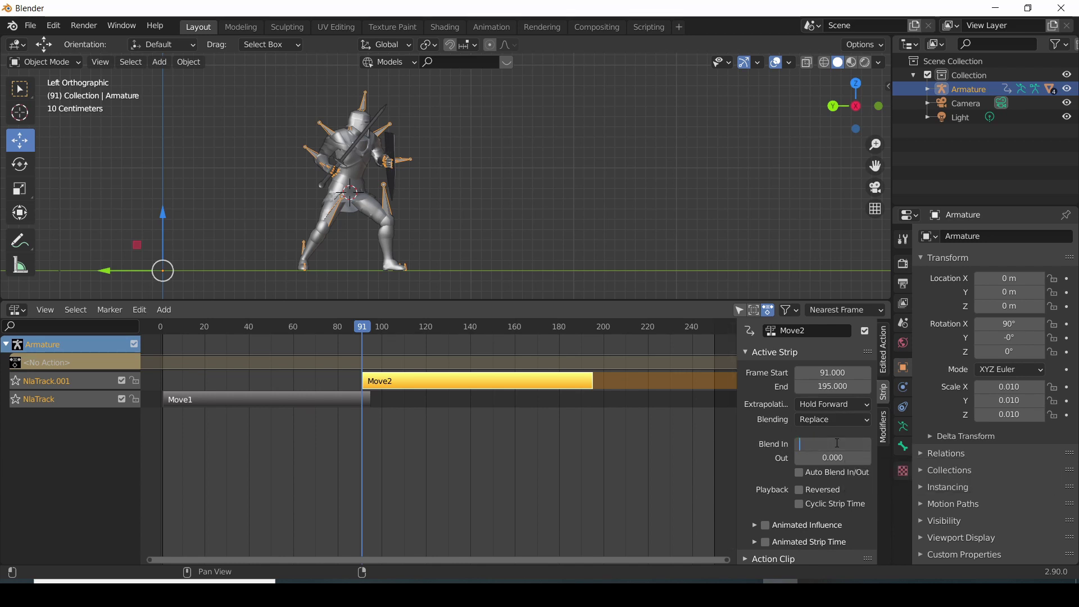
type("3")
key("Return")
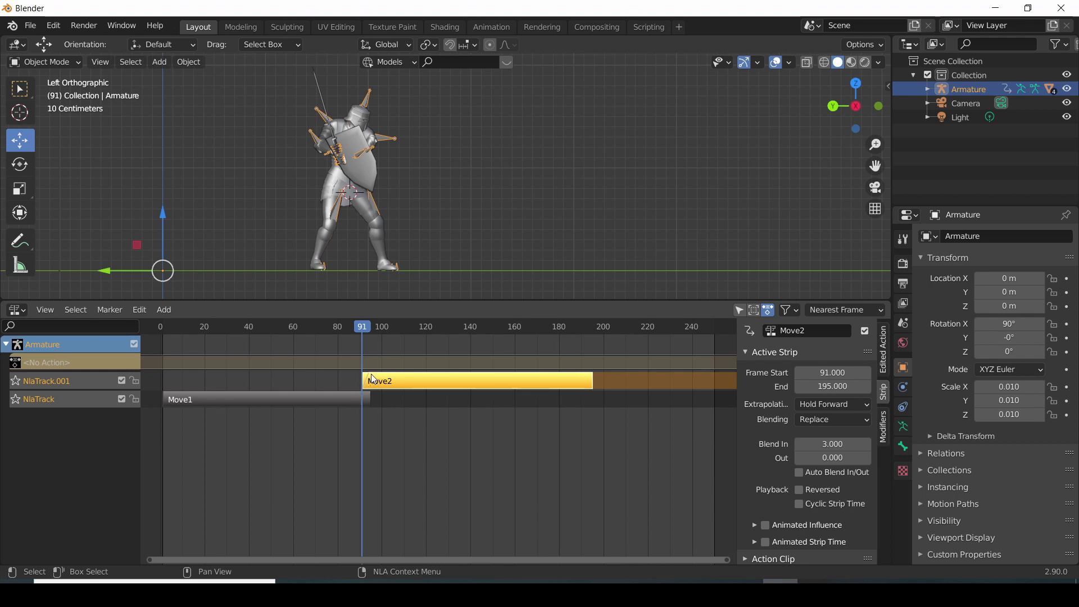
left_click(164, 327)
key("space")
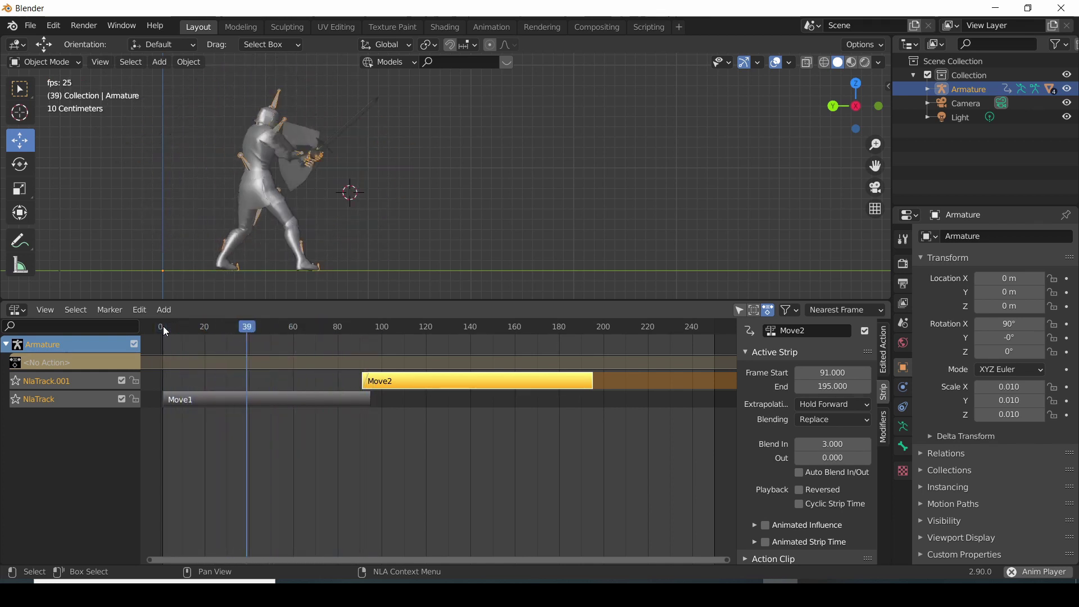
Replay the Move1 to Move2 transition from several frames before the overlap to check how smoothly the strips blend.
key("space")
key("space")
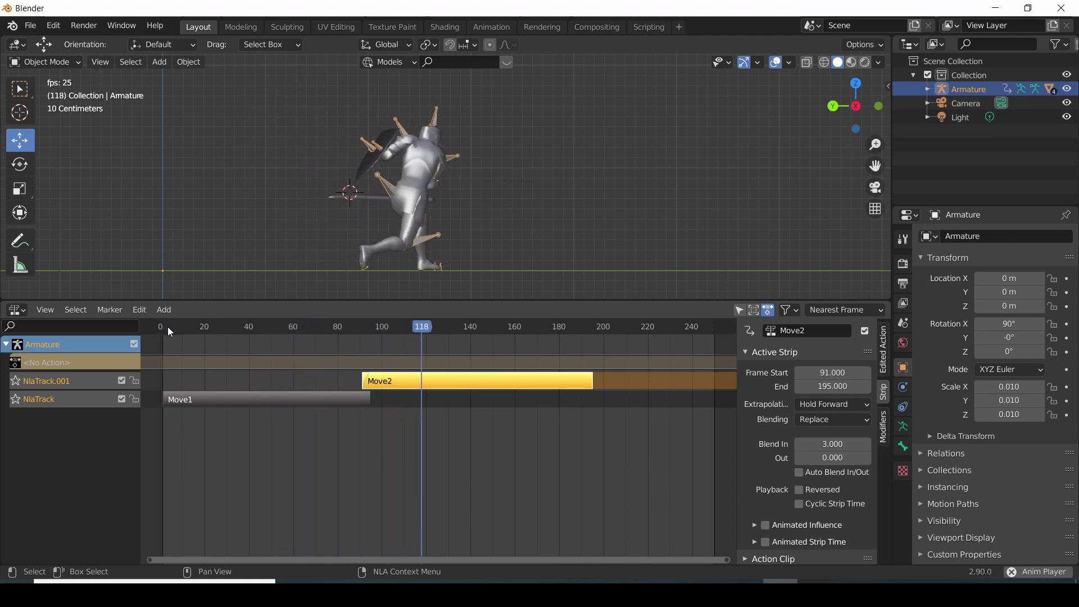
left_click(285, 331)
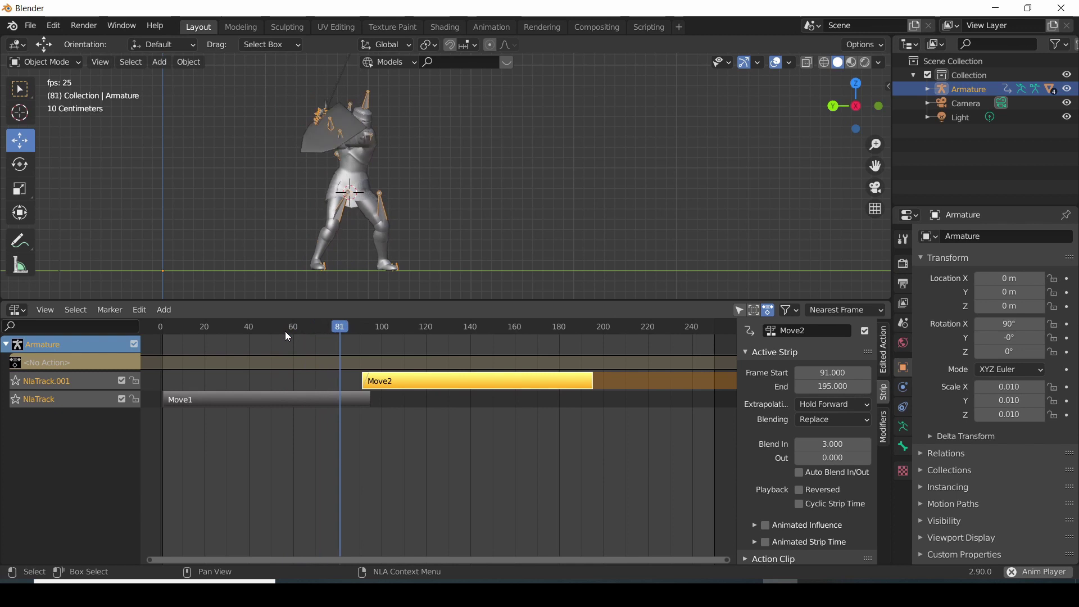
key("space")
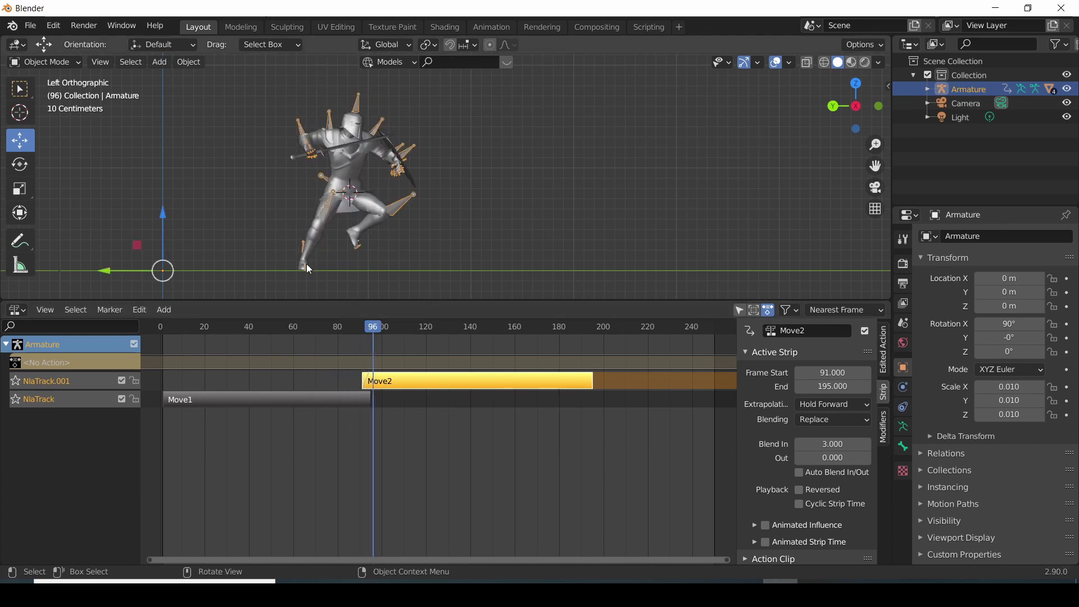
left_click(328, 332)
key("space")
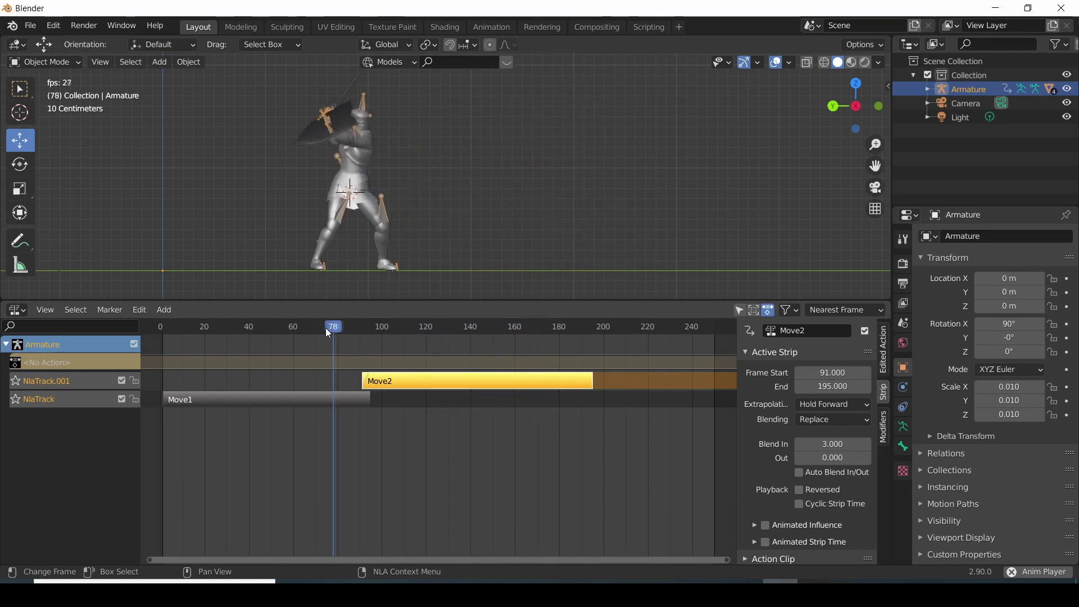
Play the blended sequence from the start and view the knight's movement from an angled perspective.
left_click(164, 330)
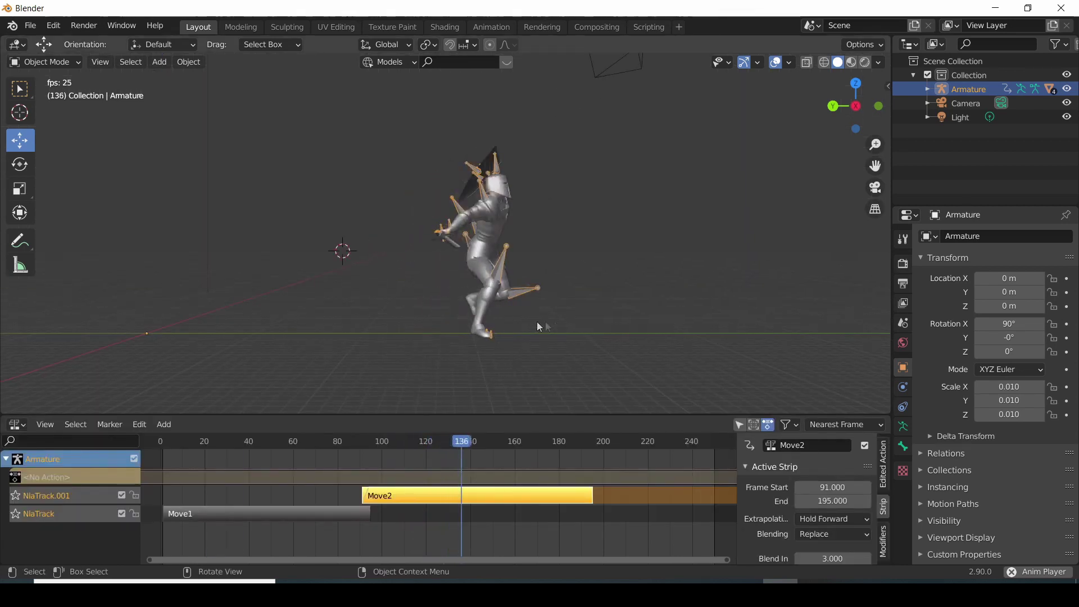
middle_click_drag(537, 326, 463, 324)
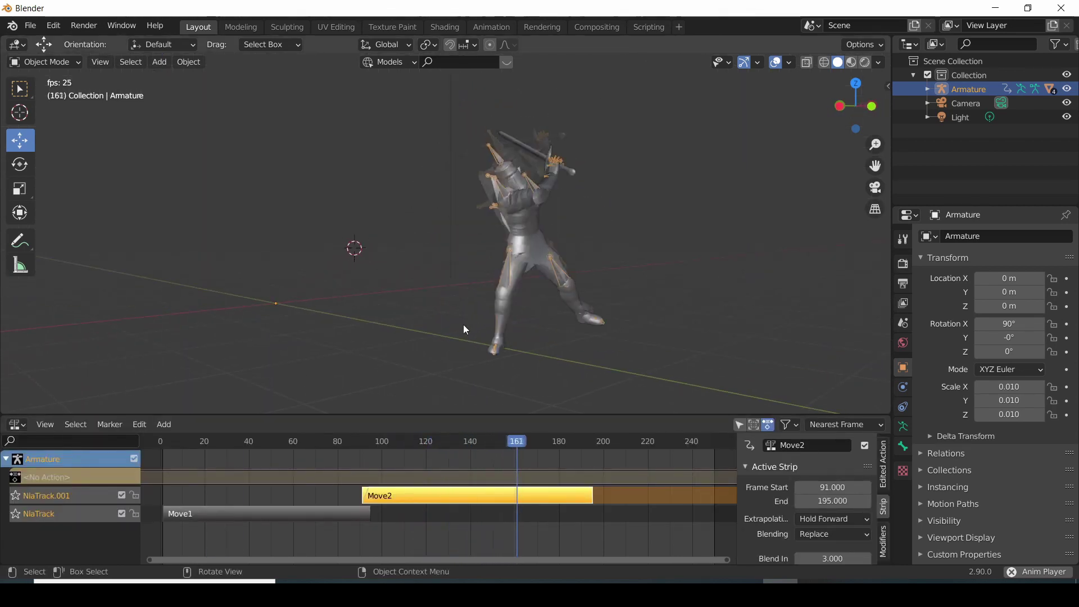
key("space")
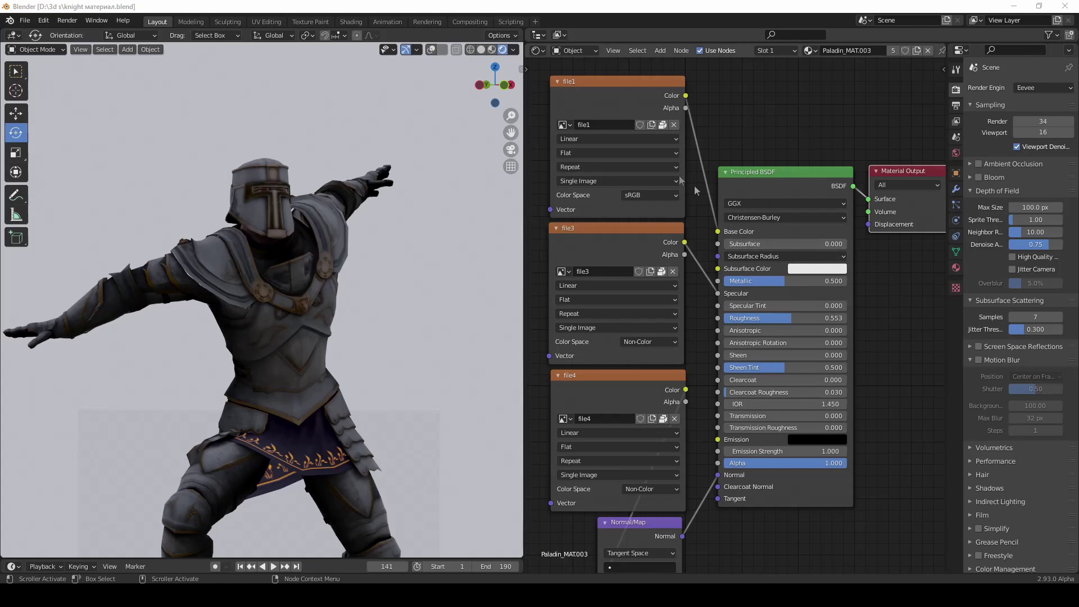
Delete the file1 and file3 image texture nodes from the Paladin_MAT.003 material.
left_click(602, 138)
mouse_move(537, 108)
right_mouse_down("ctrl")
mouse_move(542, 164)
mouse_move(649, 309)
right_mouse_up("ctrl")
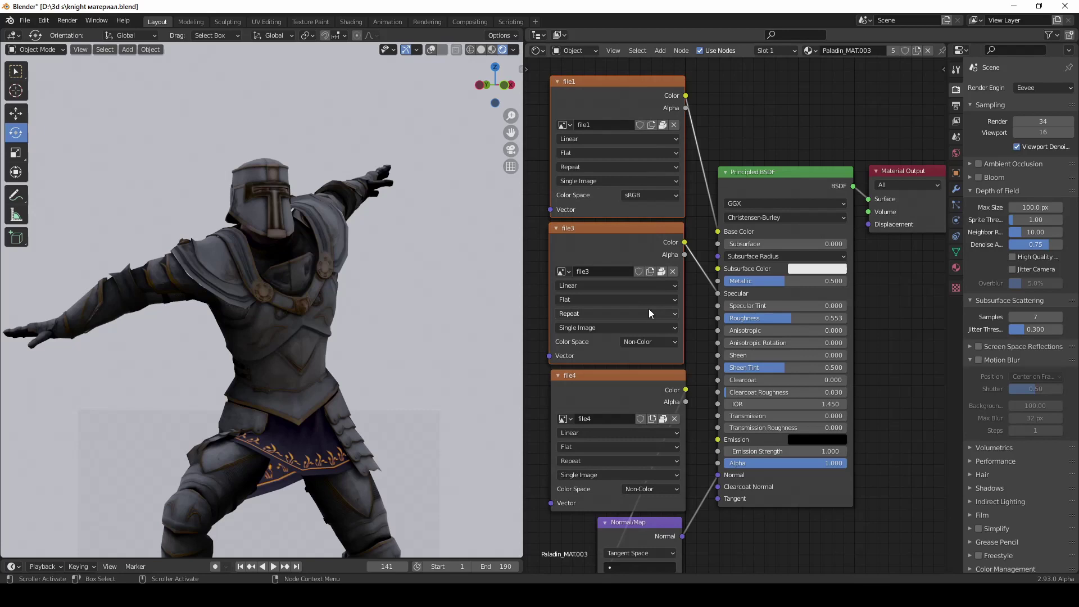
key("x")
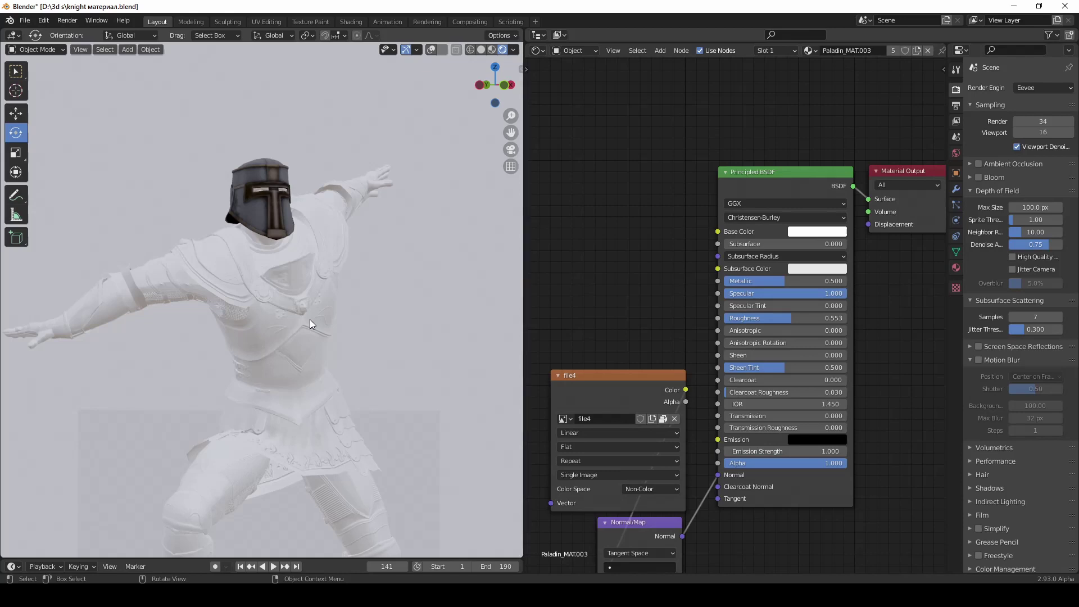
Assign the Paladin_MAT.003 material to the knight's helmet.
left_click(271, 218)
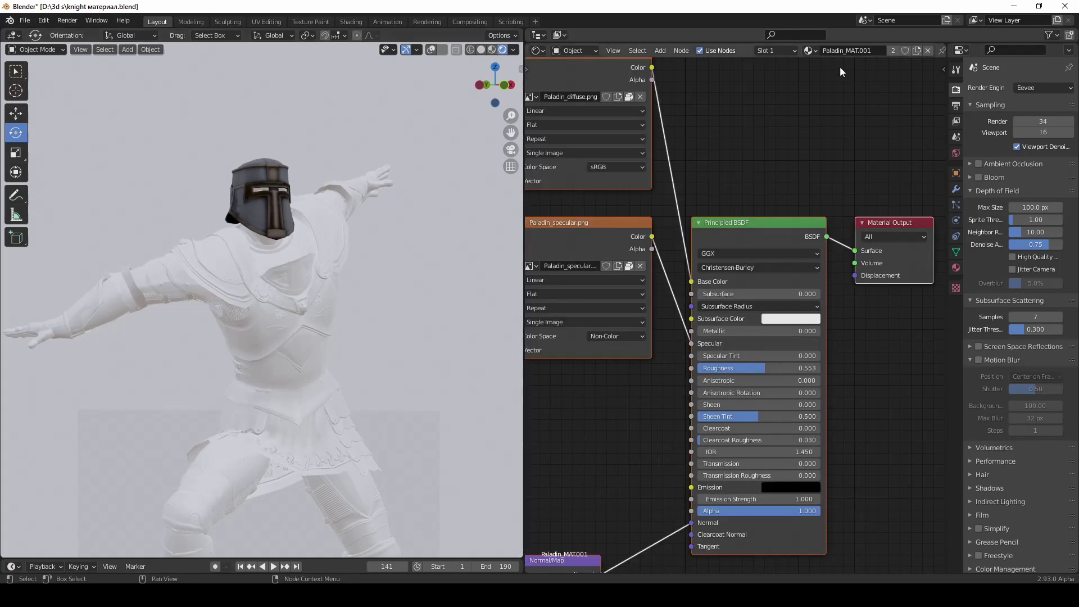
left_click(809, 50)
left_click(830, 79)
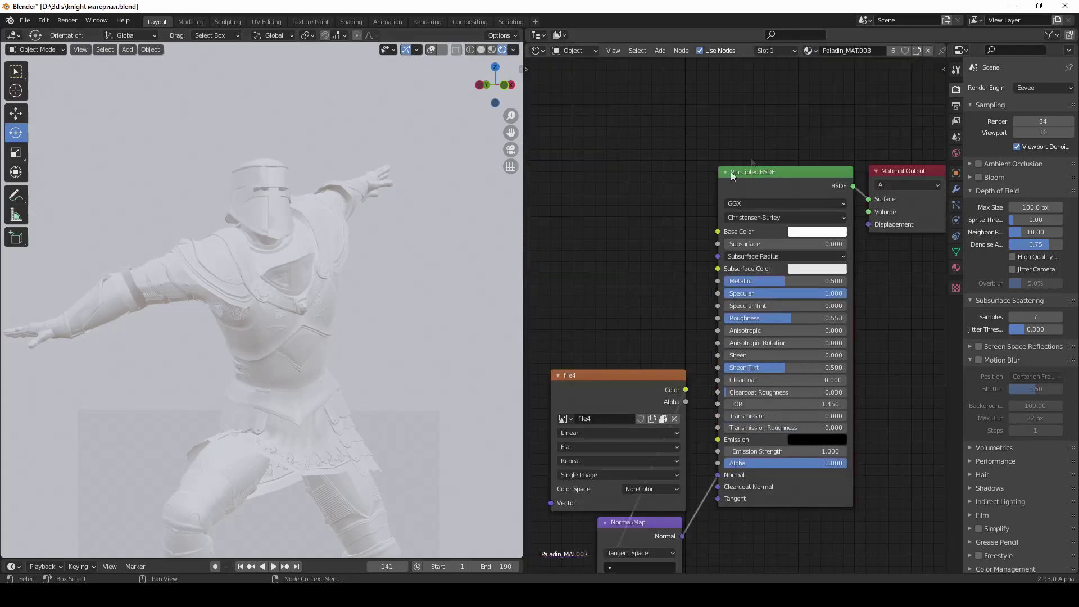
Set the Principled BSDF's Metallic value to 1 in Paladin_MAT.003.
left_click(744, 282)
type("1")
key("Return")
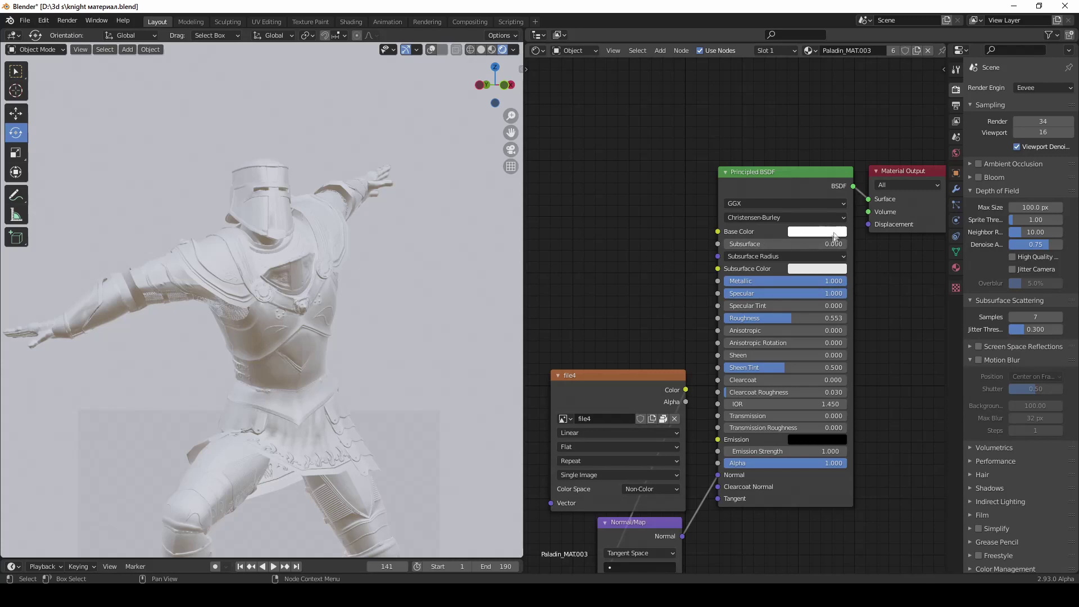
Try a darker Base Color on the Principled BSDF, then return it to white.
left_click(821, 239)
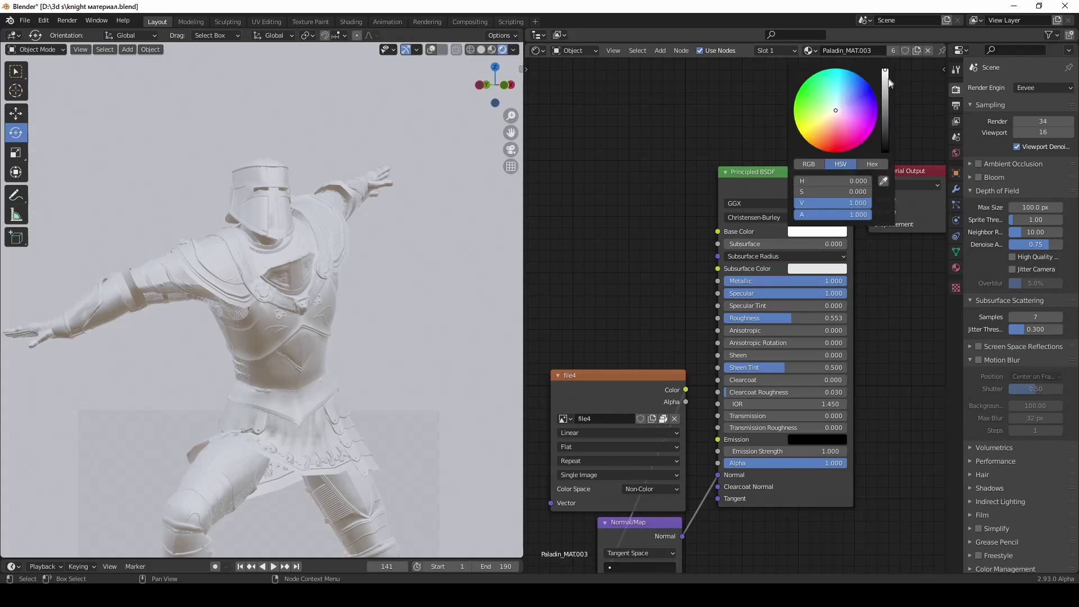
left_click(884, 91)
mouse_move(885, 91)
left_mouse_down()
mouse_move(885, 126)
mouse_move(885, 72)
left_mouse_up()
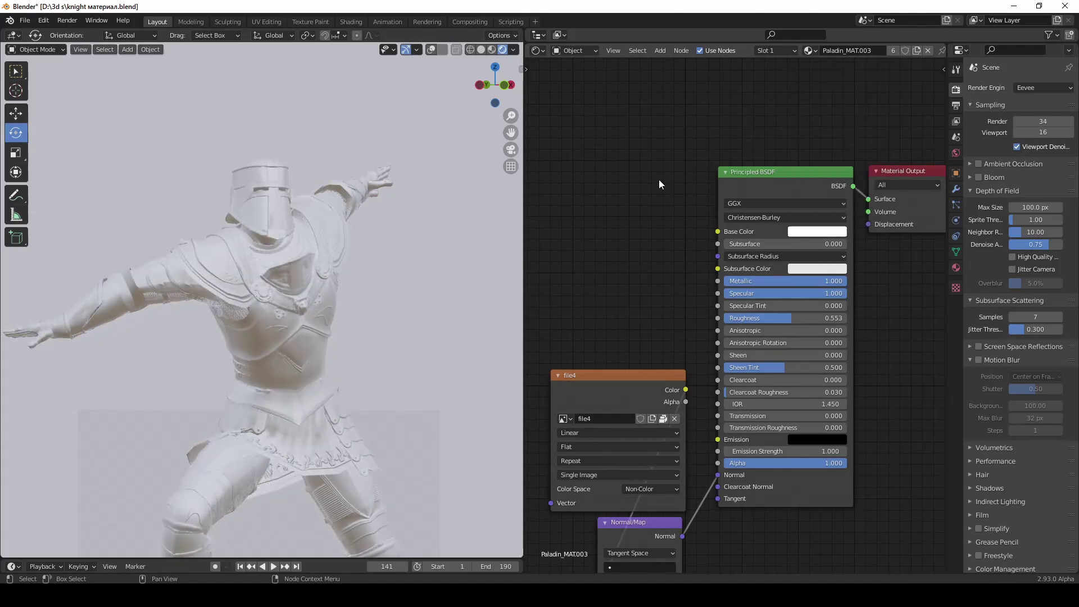
Add an Image Texture node with av7ba4085e2fa1c0eb07f.png and connect its Color output to the Principled BSDF's Base Color.
key("shift+a")
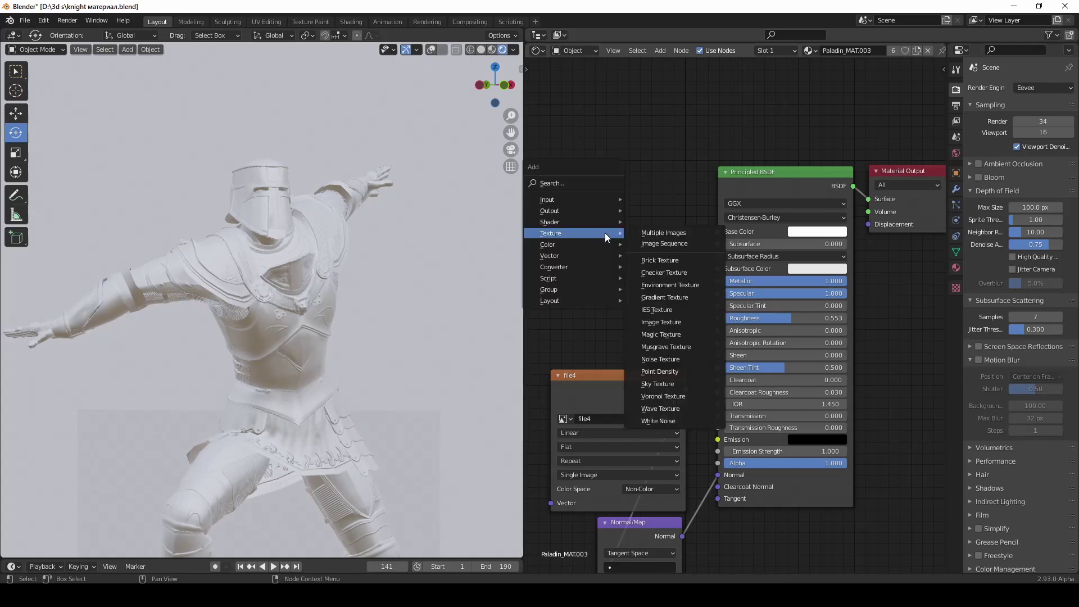
left_click(674, 327)
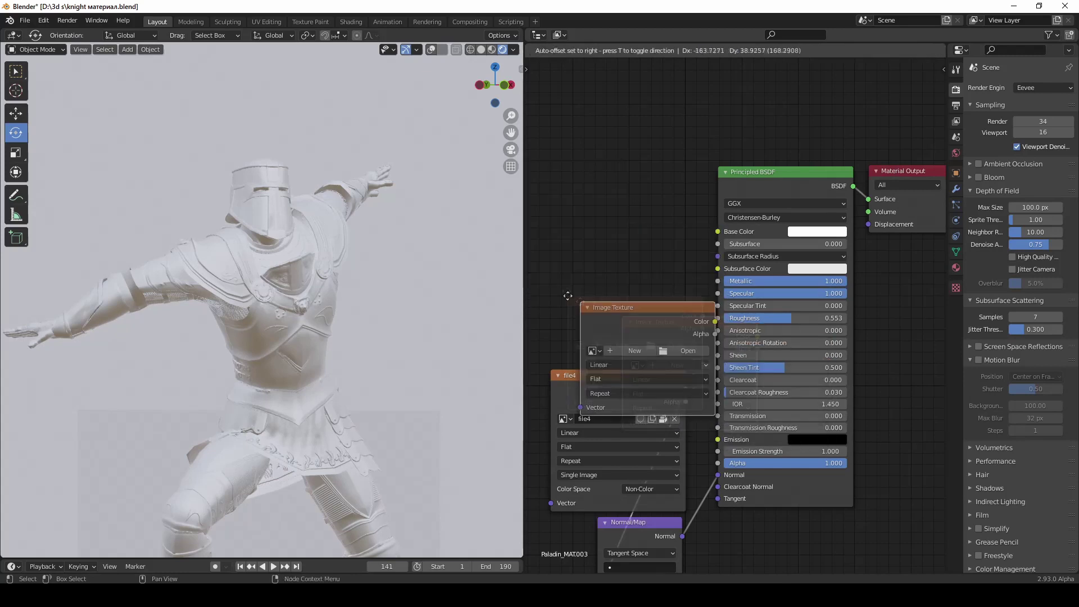
left_click(659, 296)
left_click(659, 296)
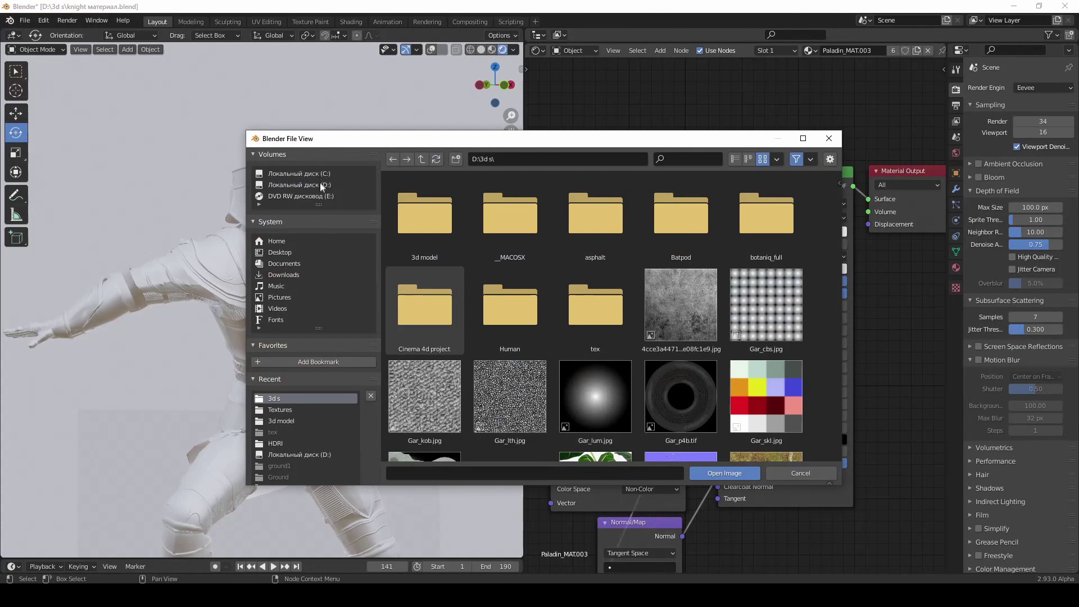
left_click(303, 185)
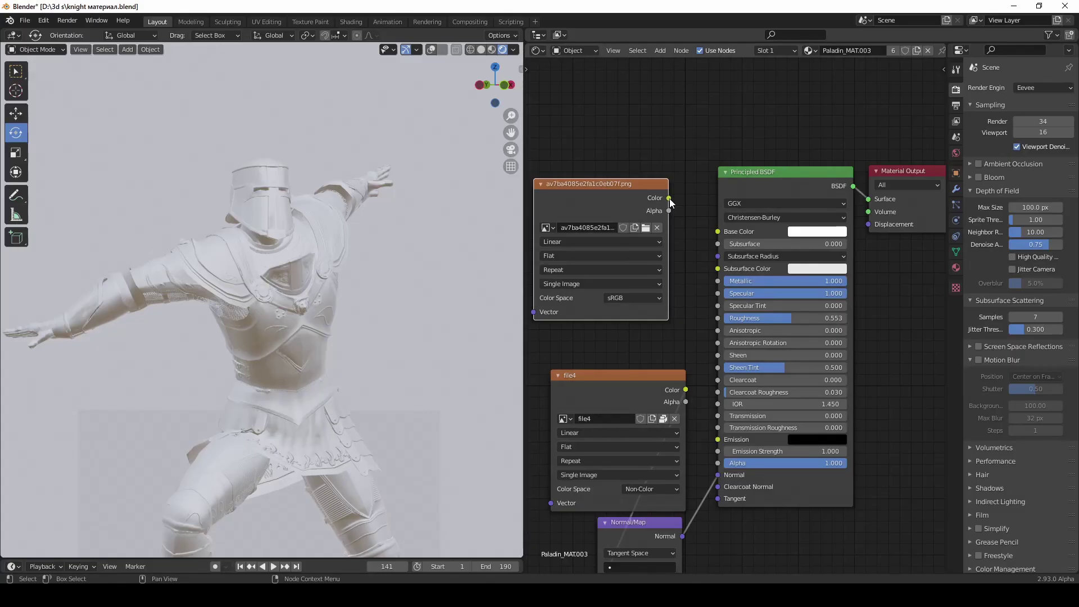
left_click_drag(669, 198, 719, 232)
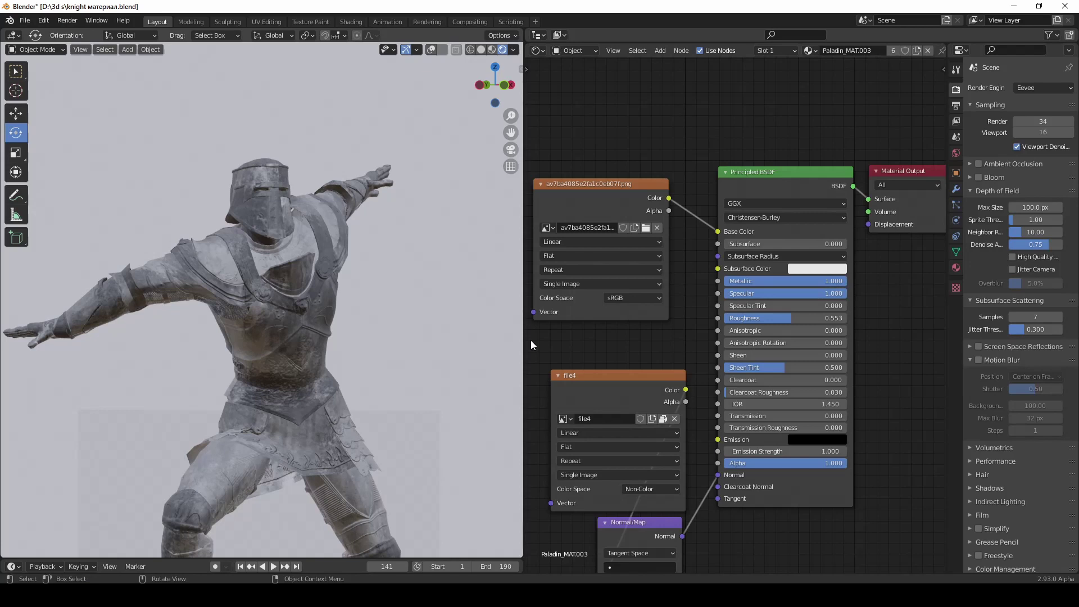
Lower the material's Roughness to 0.307 and enable Ambient Occlusion and Screen Space Reflections in the Eevee render settings.
left_click_drag(669, 211, 665, 251)
left_click_drag(785, 320, 760, 318)
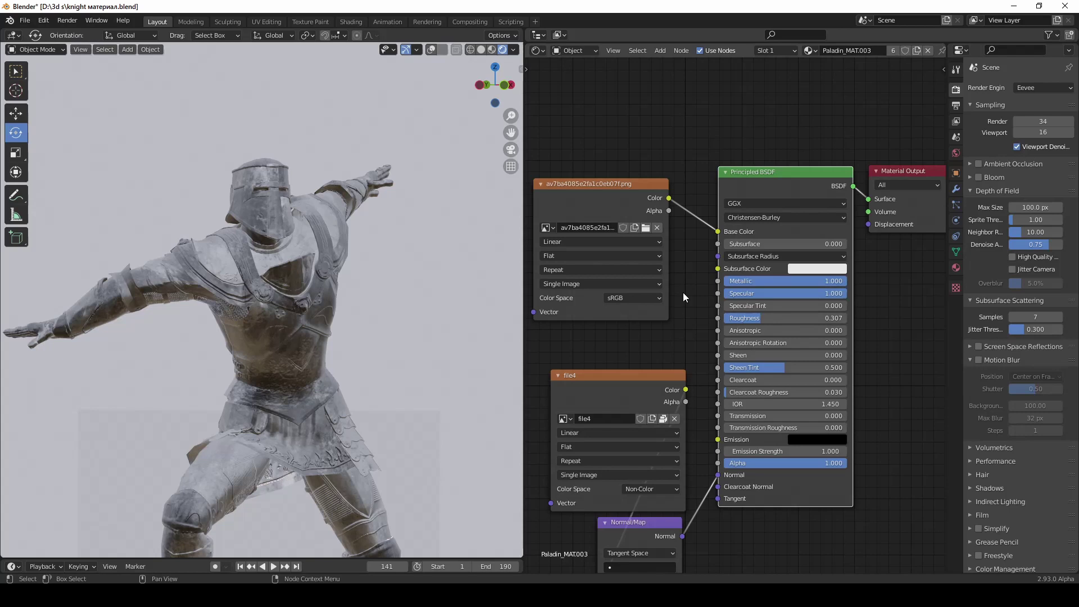
left_click(978, 163)
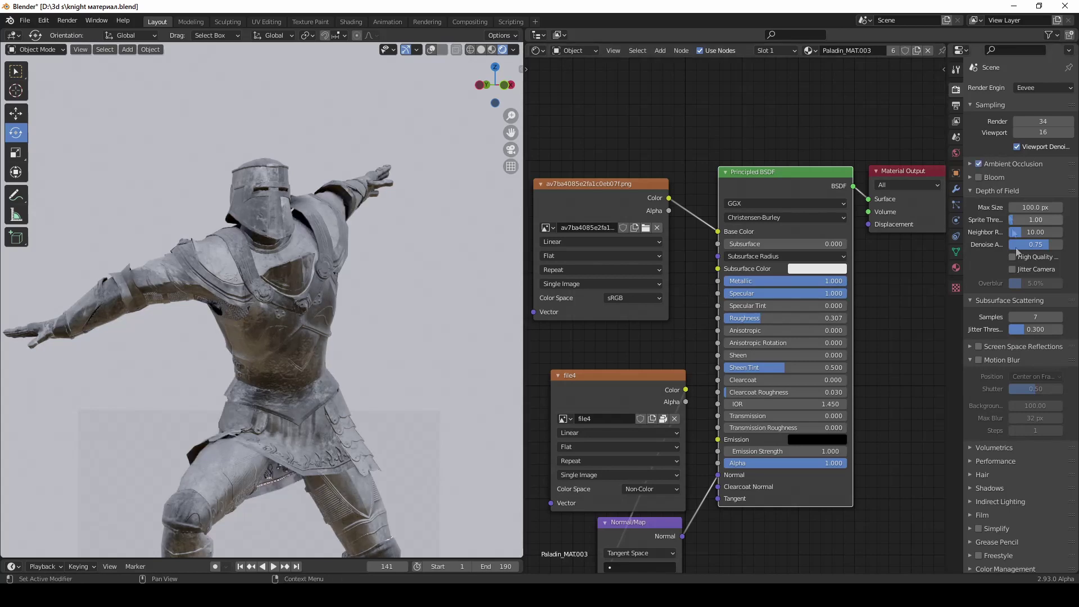
left_click(978, 347)
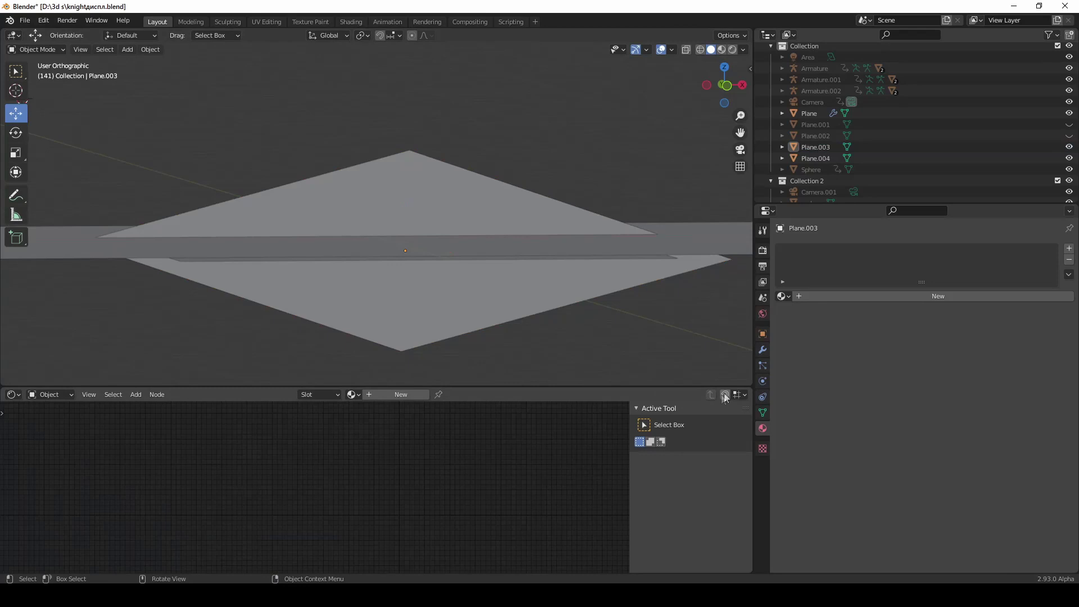
In the scene with the ground planes, widen the 3D viewport and extend it downward over the shader editor.
left_click_drag(751, 365, 794, 368)
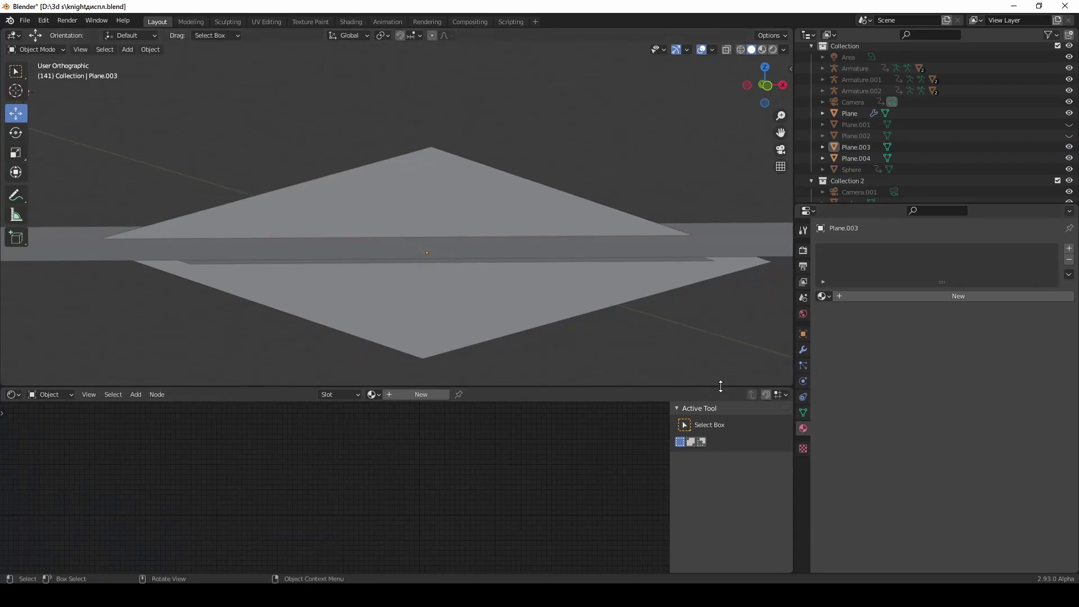
left_click_drag(722, 387, 706, 467)
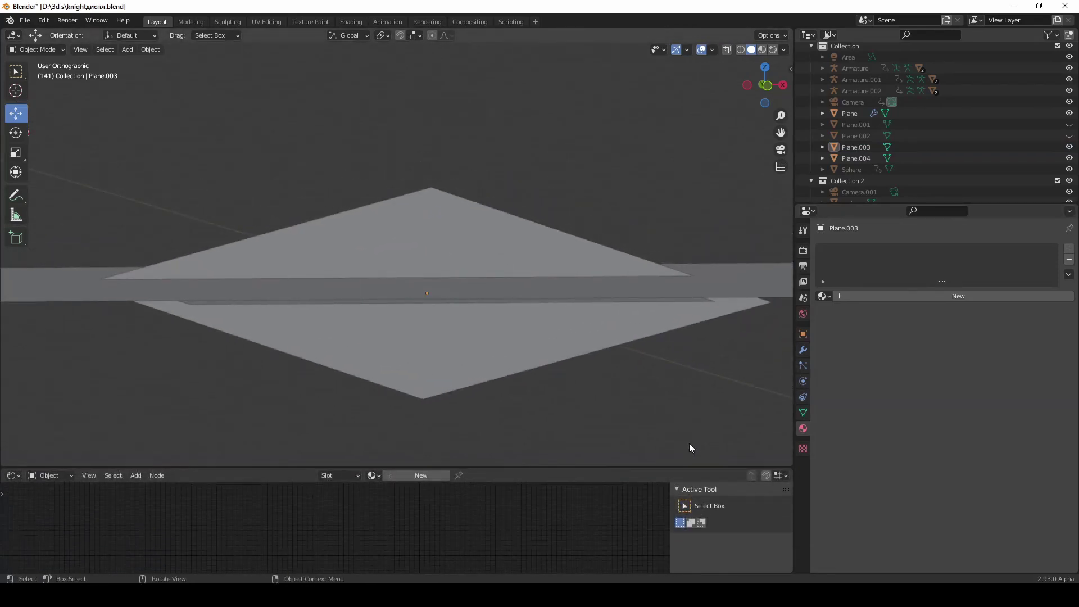
mouse_move(690, 443)
middle_mouse_down()
mouse_move(715, 421)
mouse_move(687, 445)
middle_mouse_up()
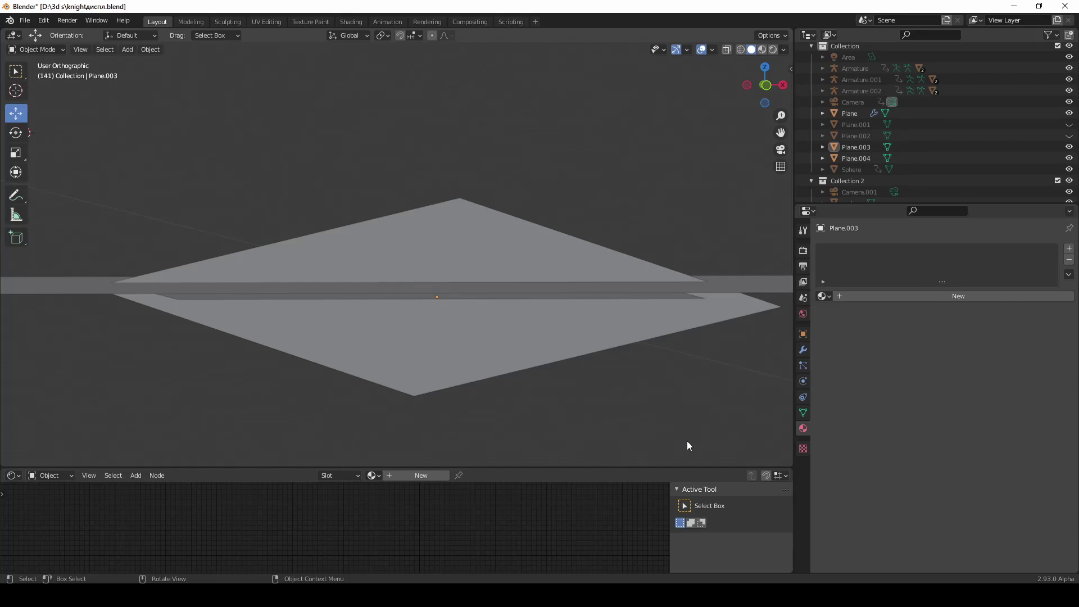
Switch to Texture Haven in the browser and download all maps of the rocks_ground_05 terrain texture as 8k JPG.
key("alt+Tab")
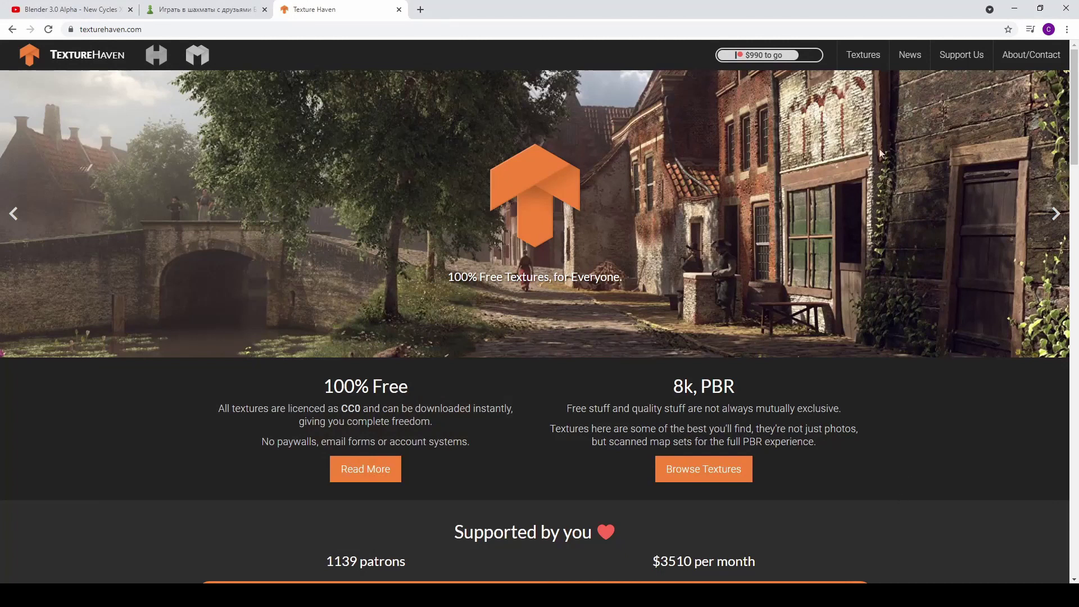
left_click(866, 67)
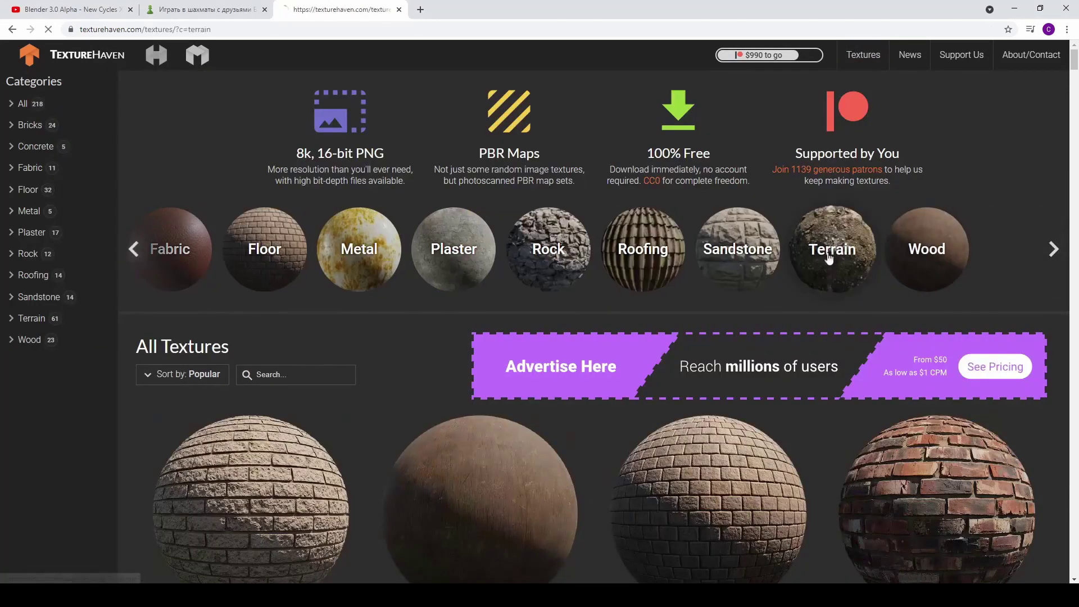
left_click(833, 249)
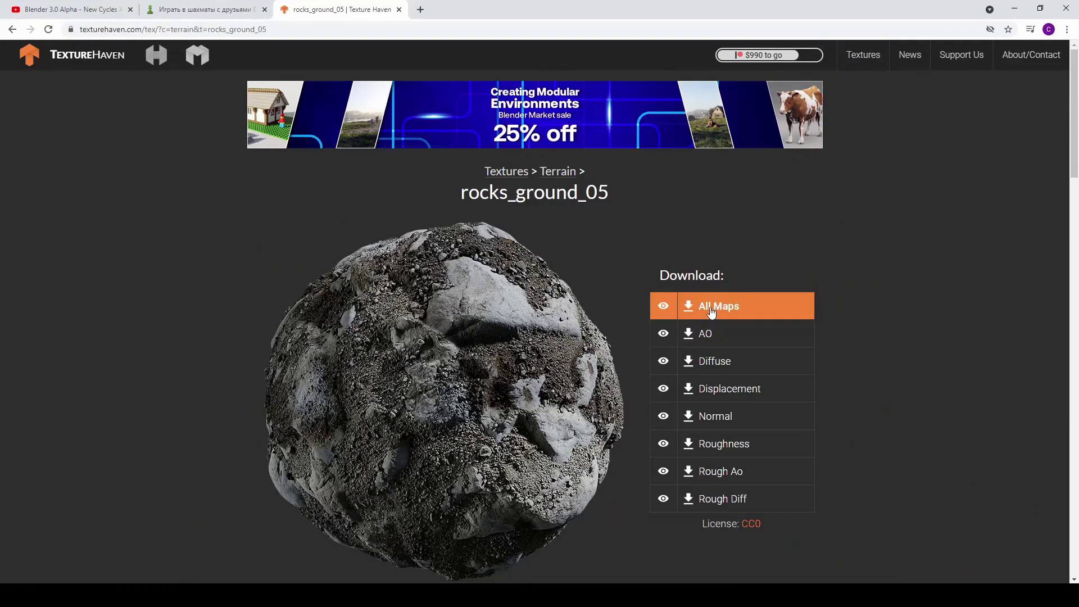
left_click(711, 312)
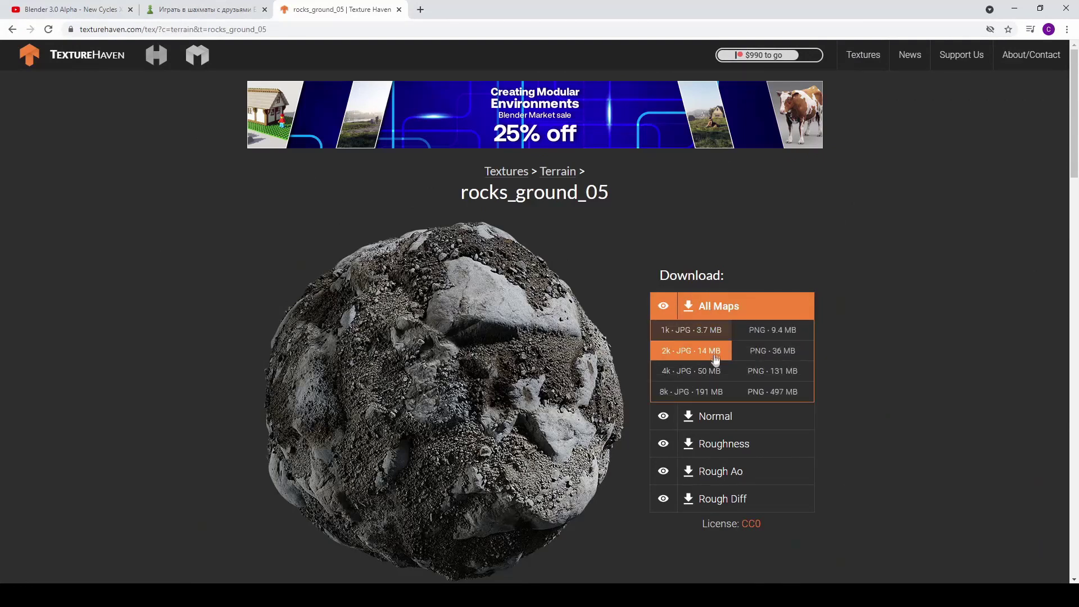
left_click(719, 394)
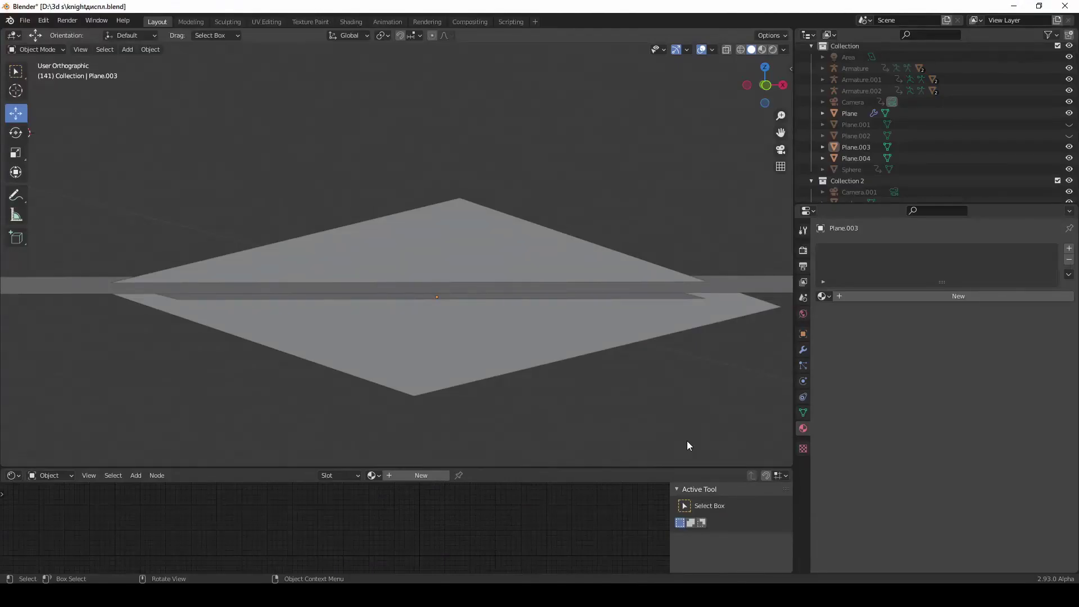
Back in Blender, select the ground plane Plane.003, enlarge the shader editor and create a new material for the plane.
left_click(487, 261)
left_click_drag(528, 468, 408, 333)
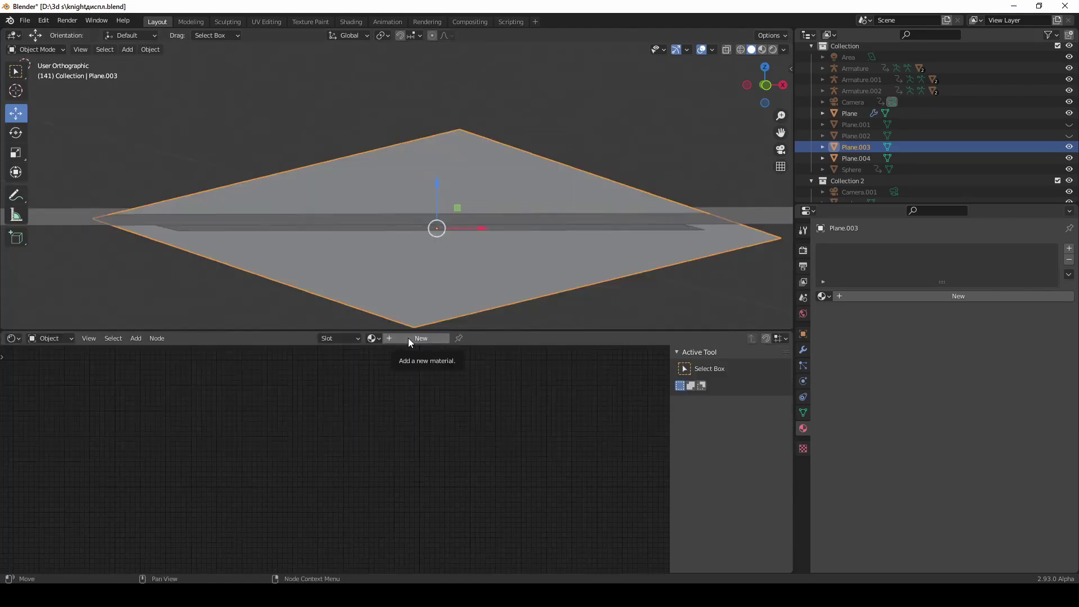
left_click(408, 338)
Run Principled Texture Setup on the Principled BSDF with the rocks_ground_05 8k maps from D:\Textures\Ground, from the ao to the diff file.
left_click(461, 408)
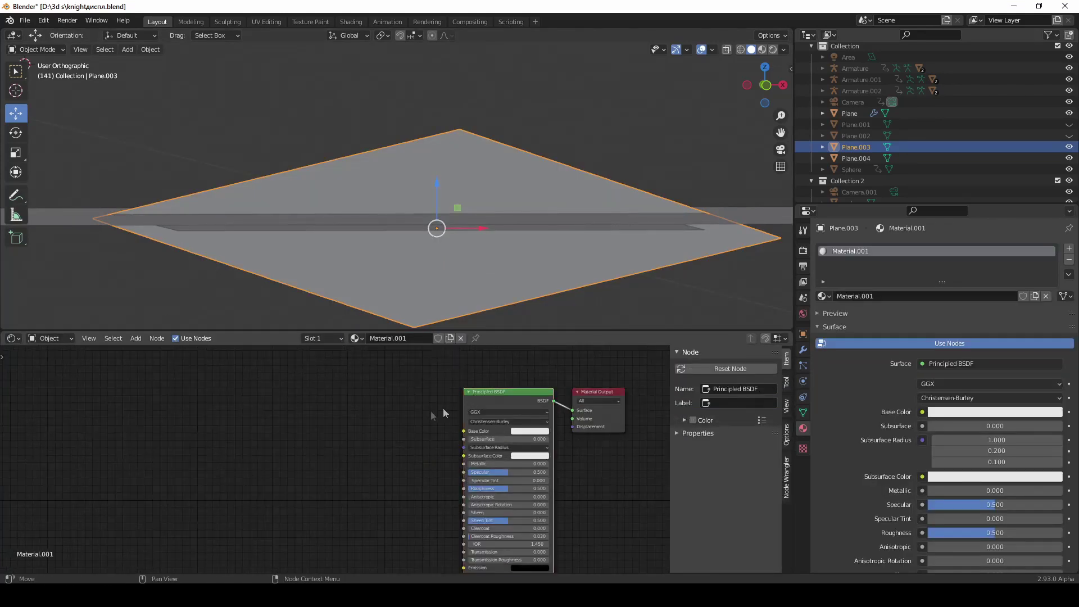
key("ctrl+shift+t")
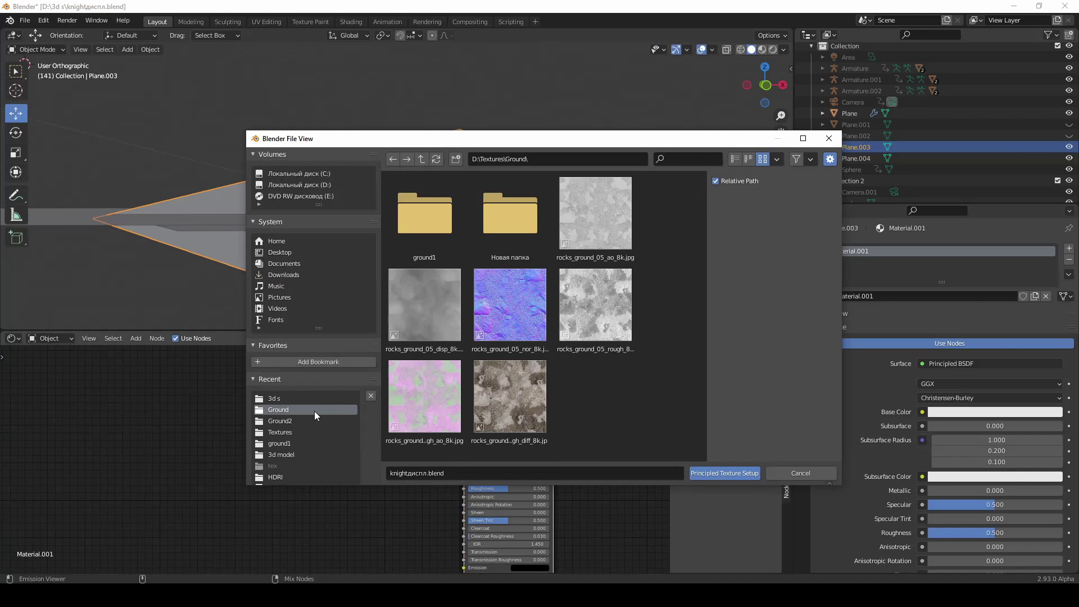
left_click(565, 218)
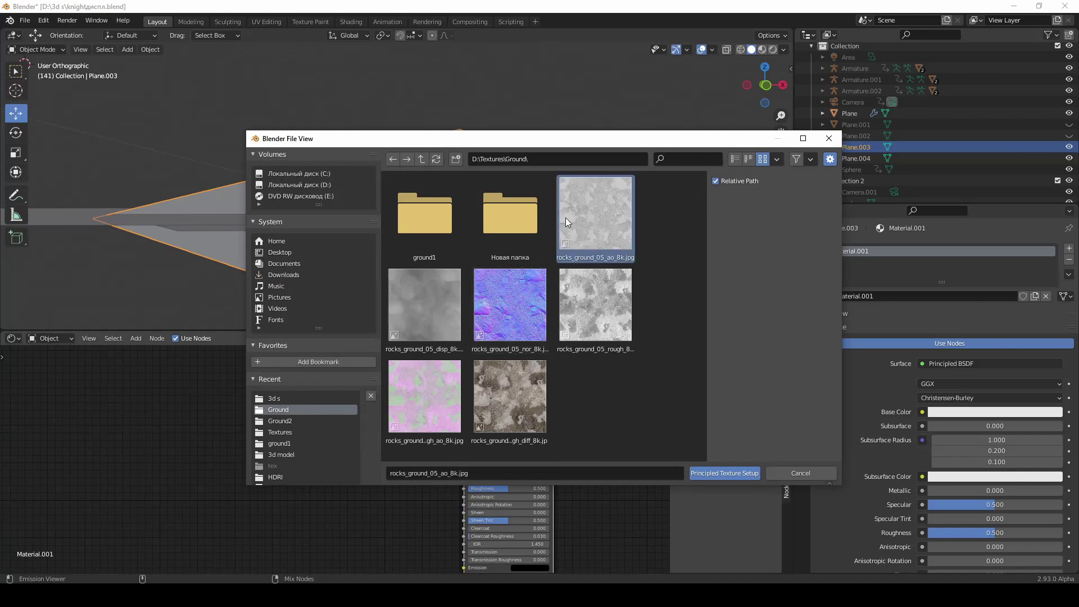
left_click(525, 388, "shift")
left_click(724, 473)
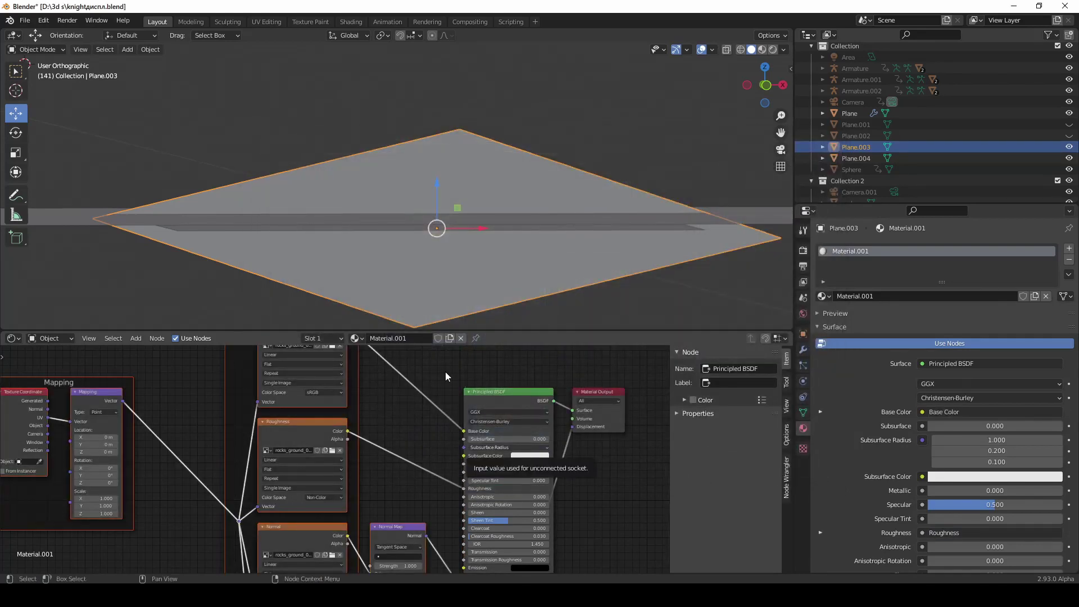
Show the textured ground plane in Material Preview shading and inspect how the rock texture covers it.
scroll(445, 376, "down", 4)
scroll(414, 469, "up", 3)
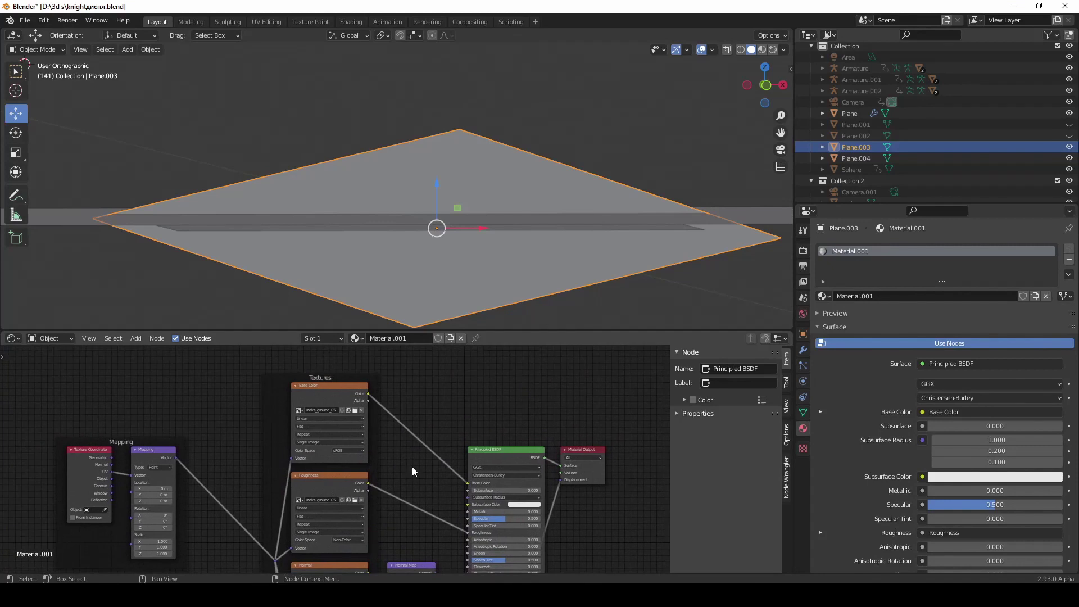
left_click(763, 50)
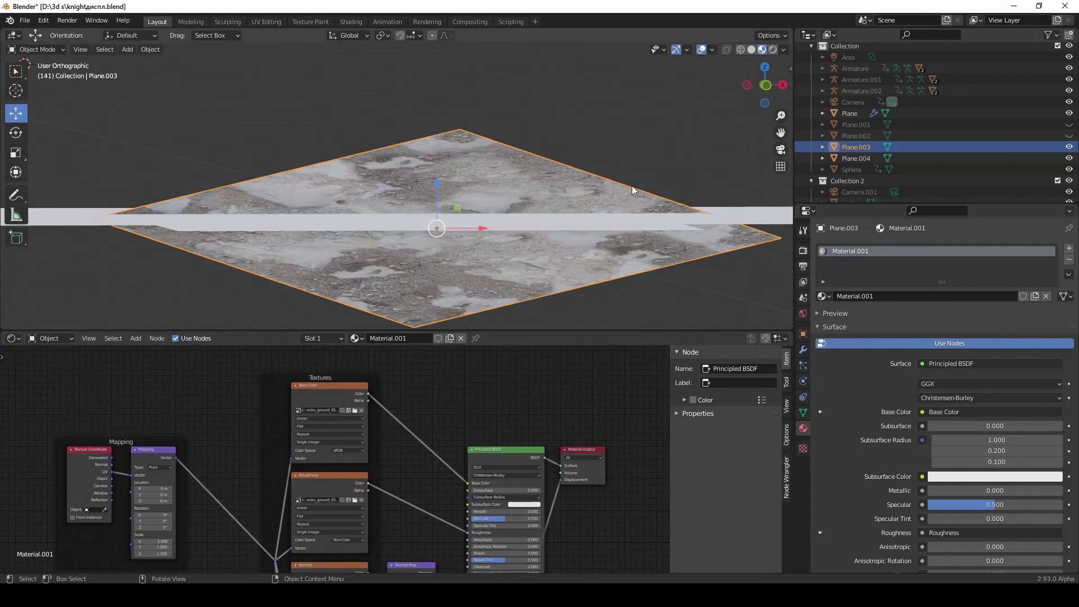
middle_click_drag(633, 191, 605, 207)
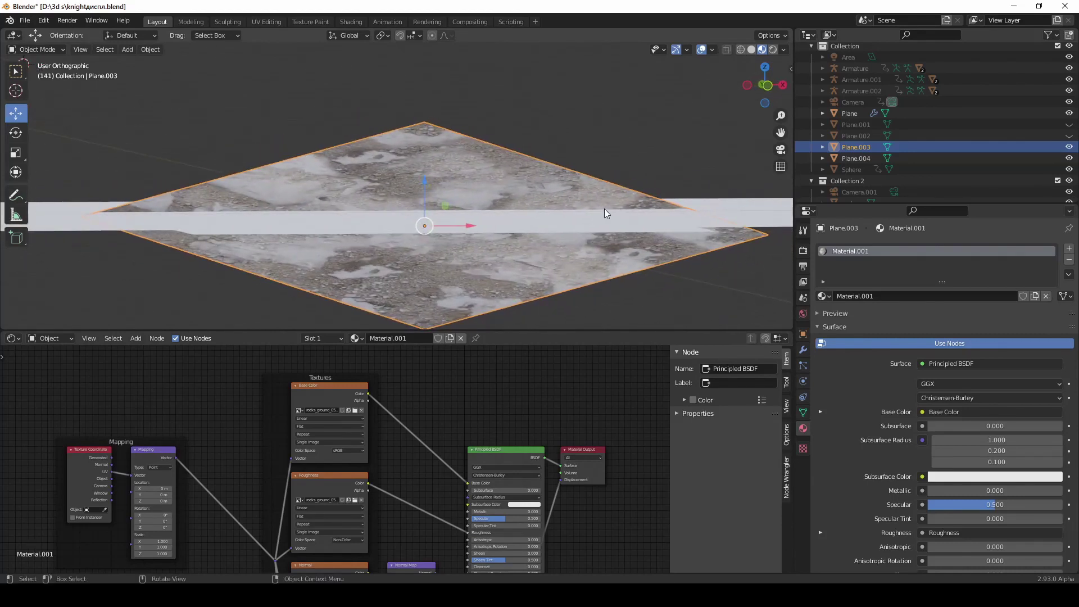
middle_click_drag(506, 180, 450, 165)
Subdivide the mesh of Plane.003 several times in Edit Mode with one cut each, and return to Object Mode.
left_click(36, 50)
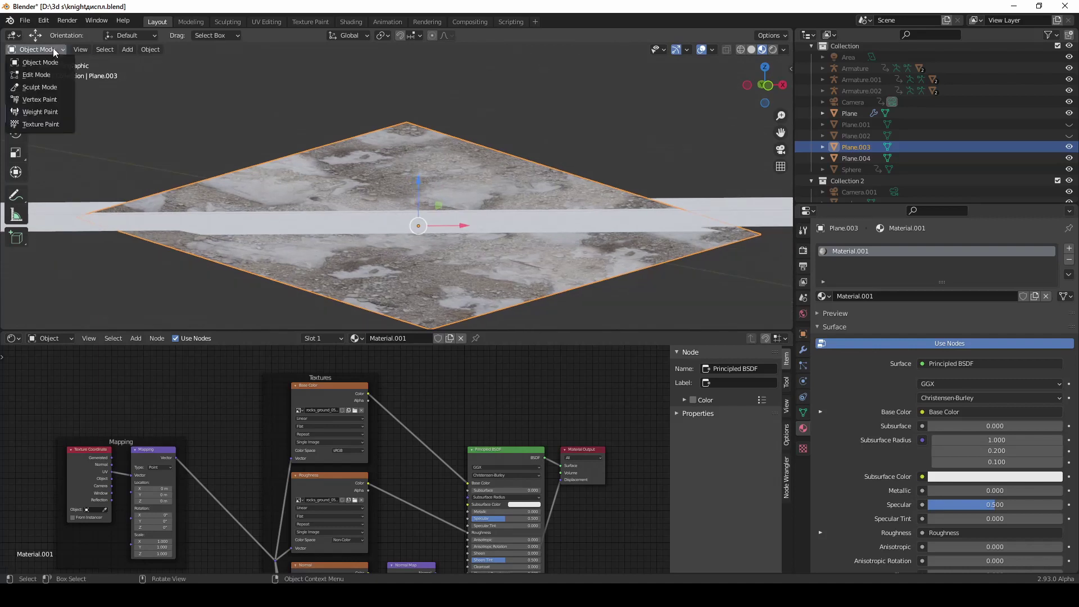
left_click(31, 74)
right_click(354, 159)
left_click(353, 157)
right_click(352, 160)
left_click(353, 157)
right_click(353, 159)
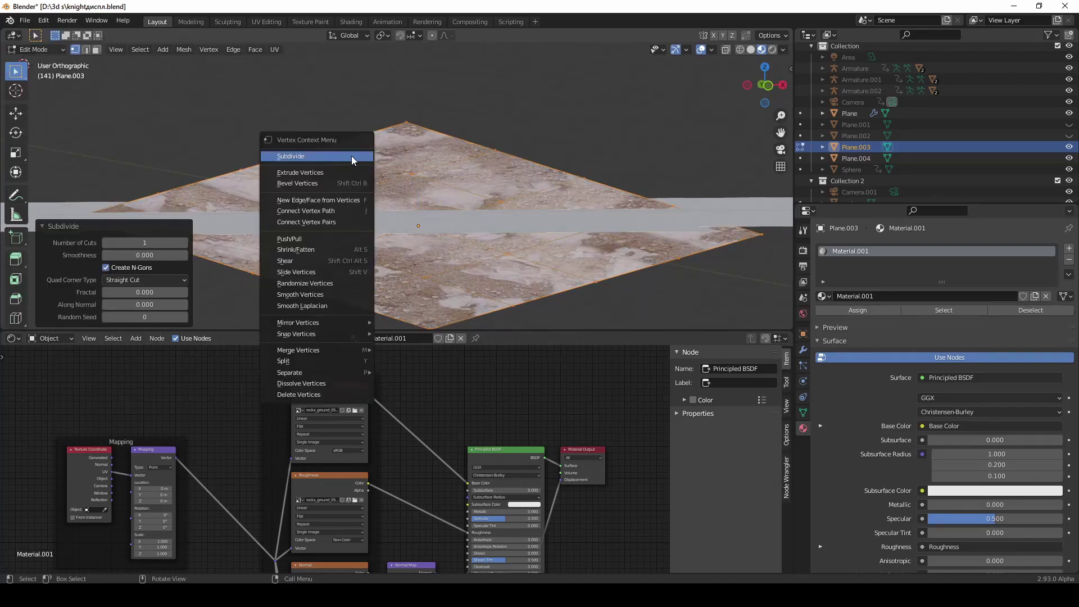
left_click(353, 157)
right_click(353, 159)
left_click(353, 156)
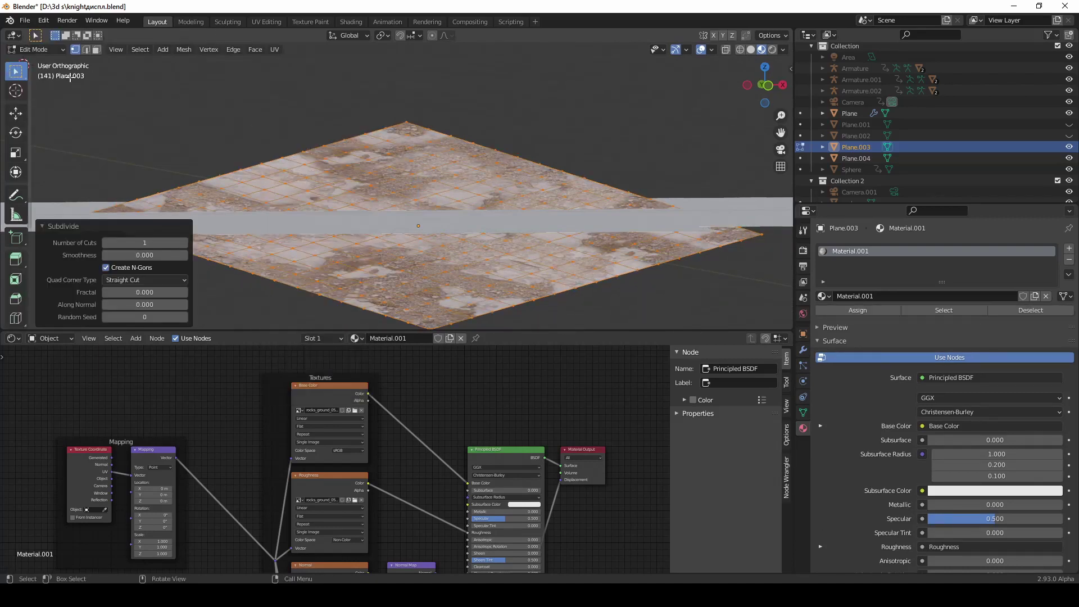
left_click(54, 51)
left_click(48, 63)
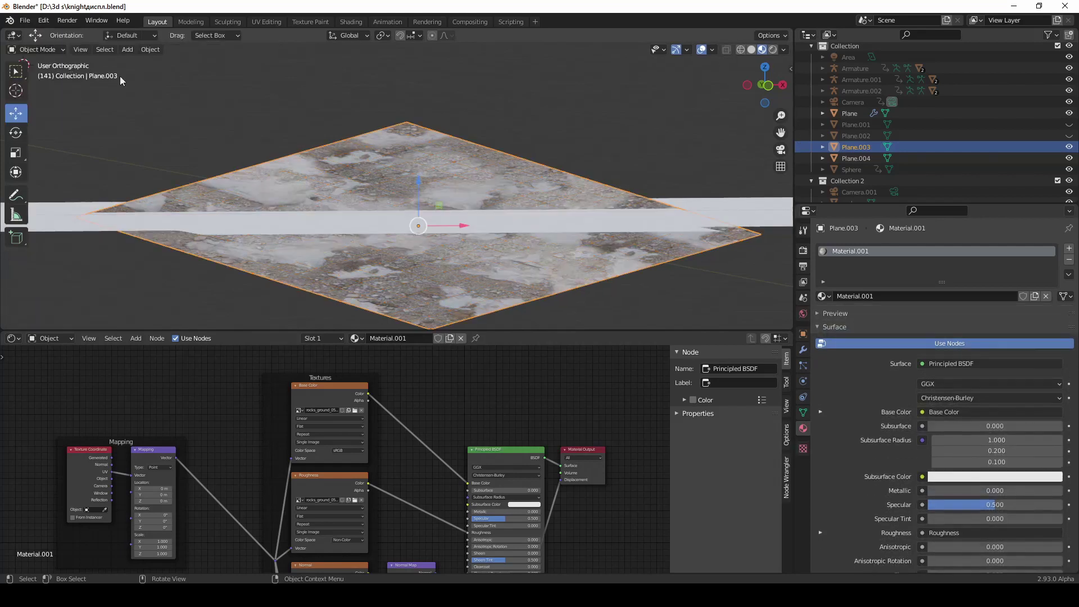
Add a Subdivision Surface modifier followed by a Displace modifier to Plane.003.
left_click(802, 350)
left_click(909, 249)
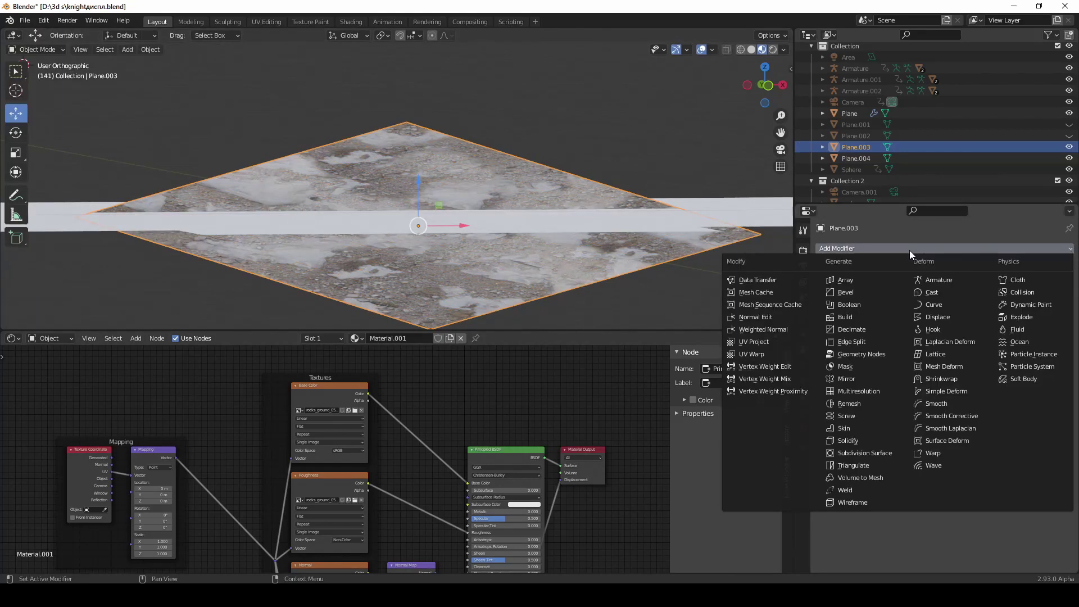
left_click(888, 453)
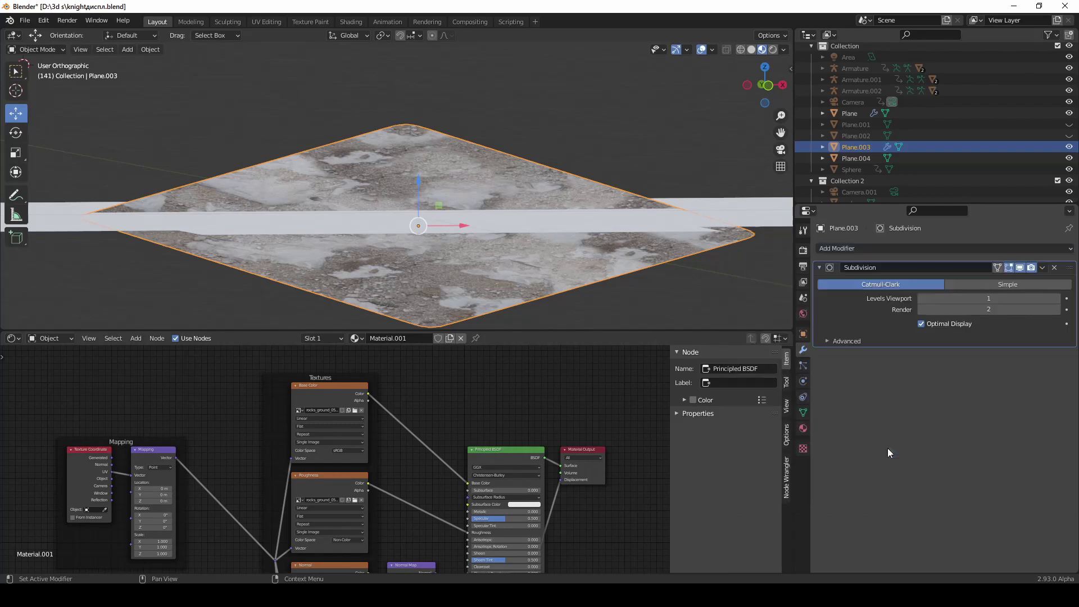
left_click(906, 247)
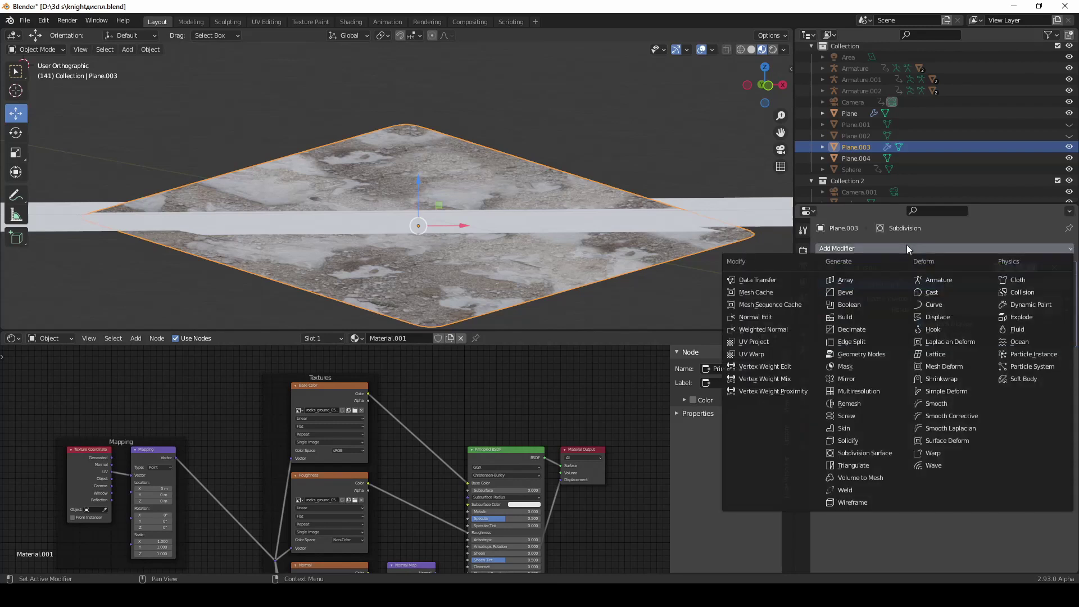
left_click(937, 317)
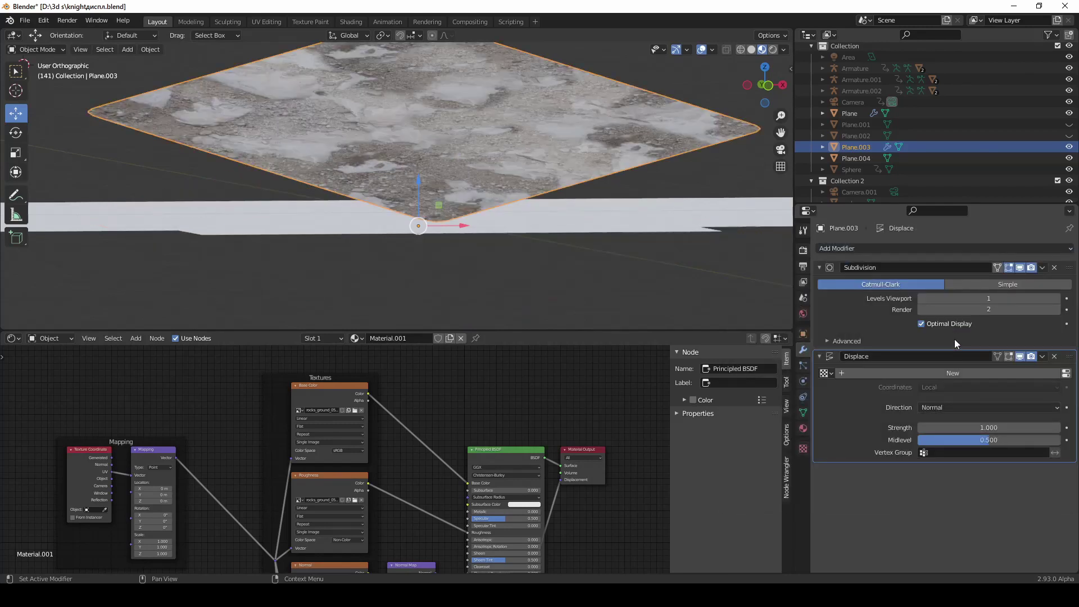
Create a new texture for the Displace modifier and load rocks_ground_05_disp_8k.jpg from D:\Textures\Ground as its image.
left_click(901, 371)
left_click(803, 449)
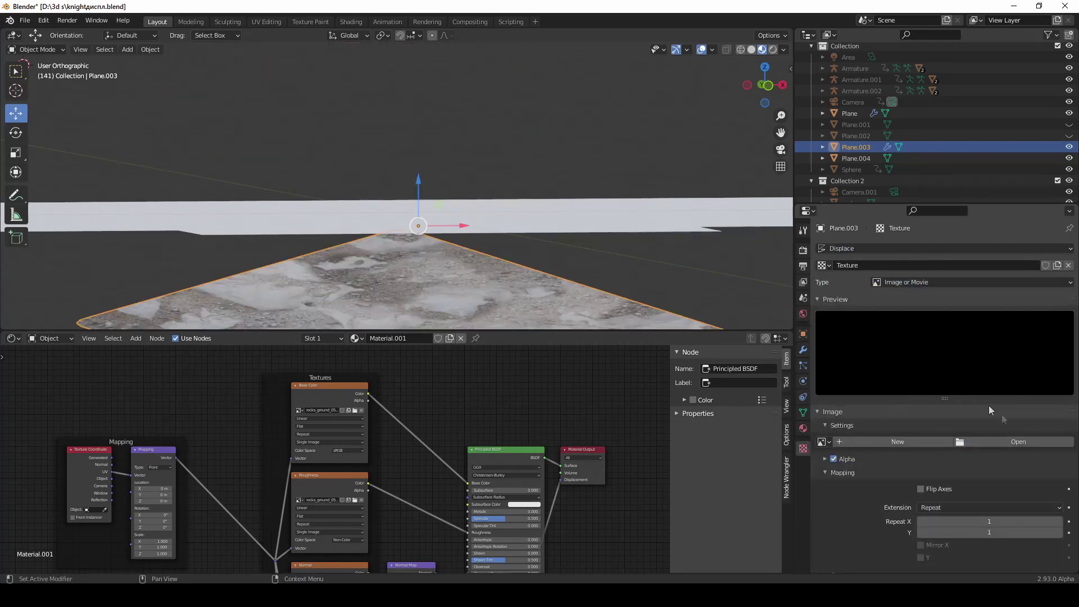
left_click(1005, 440)
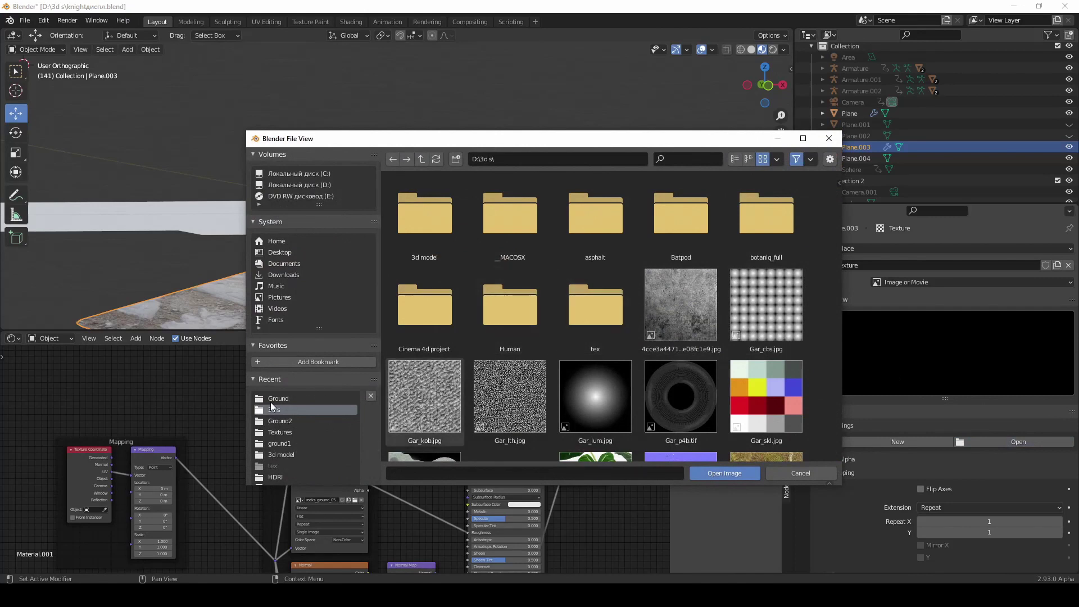
left_click(323, 398)
left_click(698, 214)
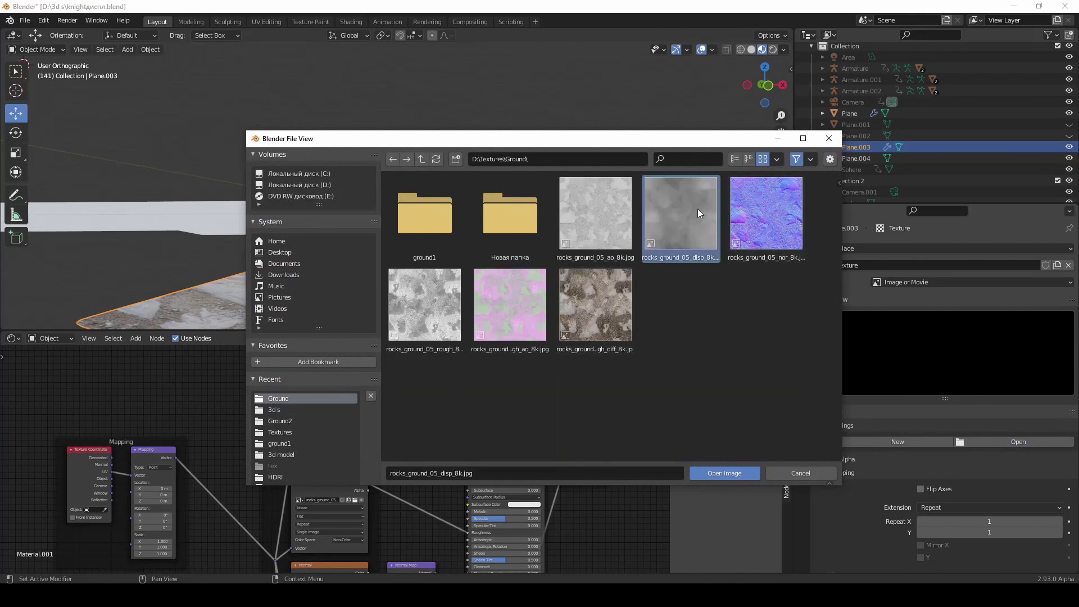
left_click(724, 472)
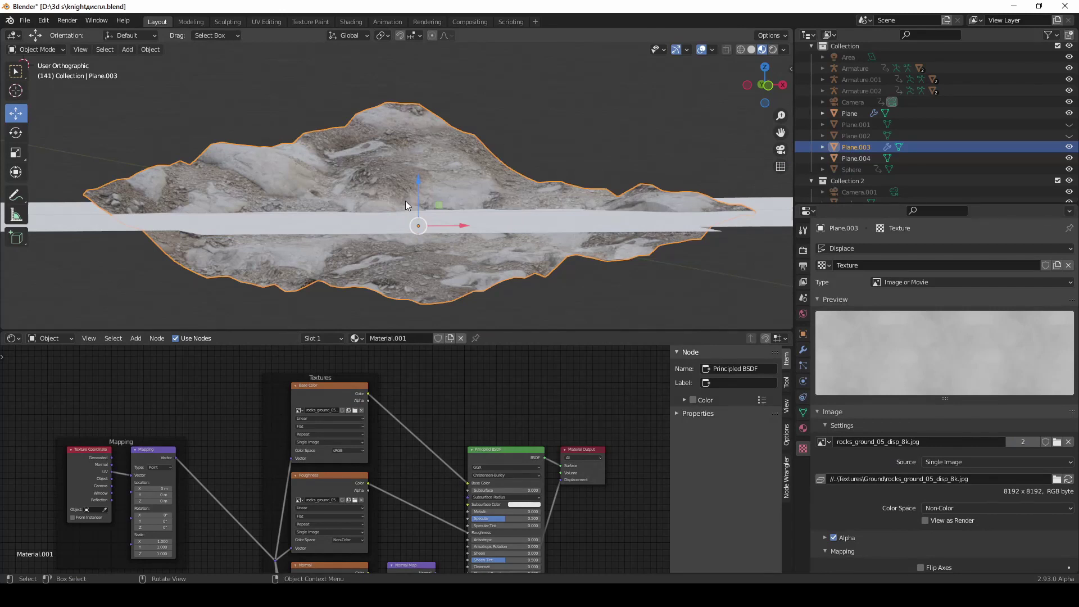
Set the Subdivision modifier of Plane.003 to 4 viewport levels and raise its render levels.
left_click(803, 350)
left_click(1057, 299)
left_click(1057, 299)
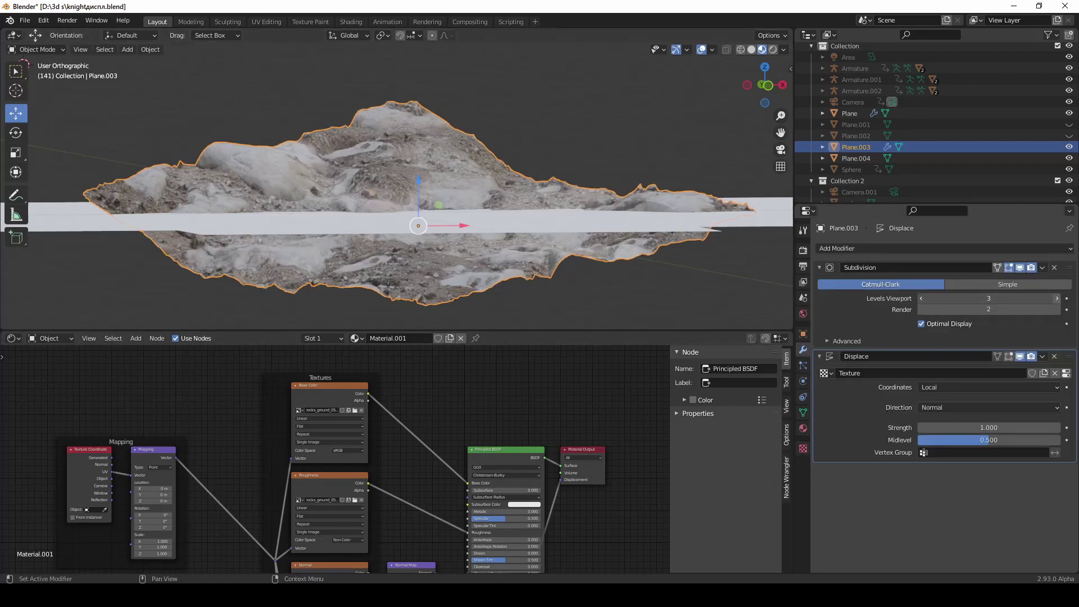
left_click(1057, 299)
left_click(1057, 310)
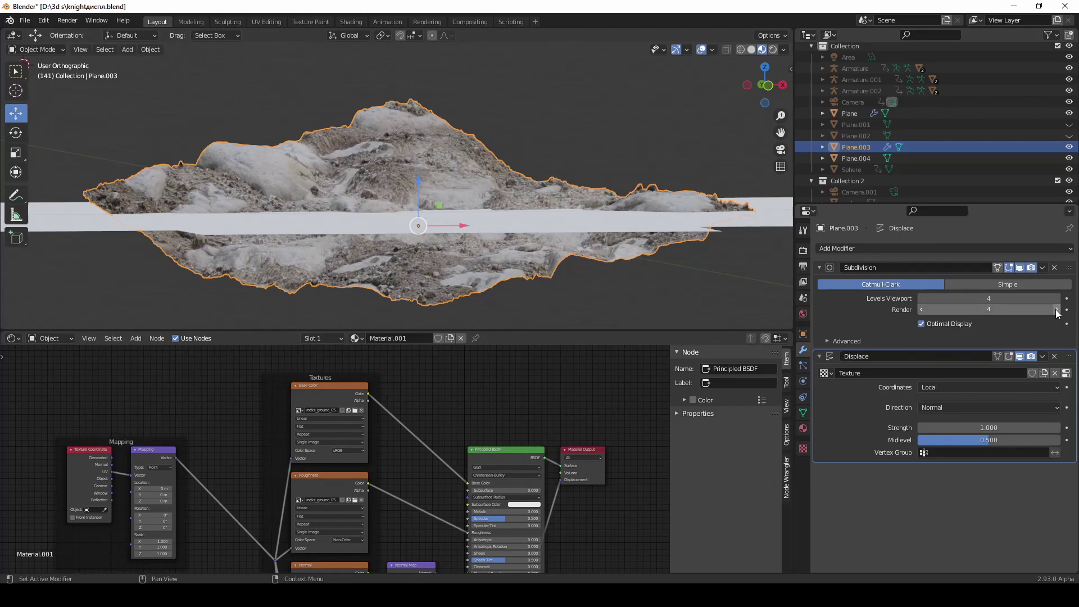
left_click(1056, 310)
left_click(1056, 310)
Subdivide Plane.004 and give it a Subdivision modifier with 4 viewport and 5 render levels plus a Displace modifier using Texture.003.
left_click(316, 227)
right_click(315, 235)
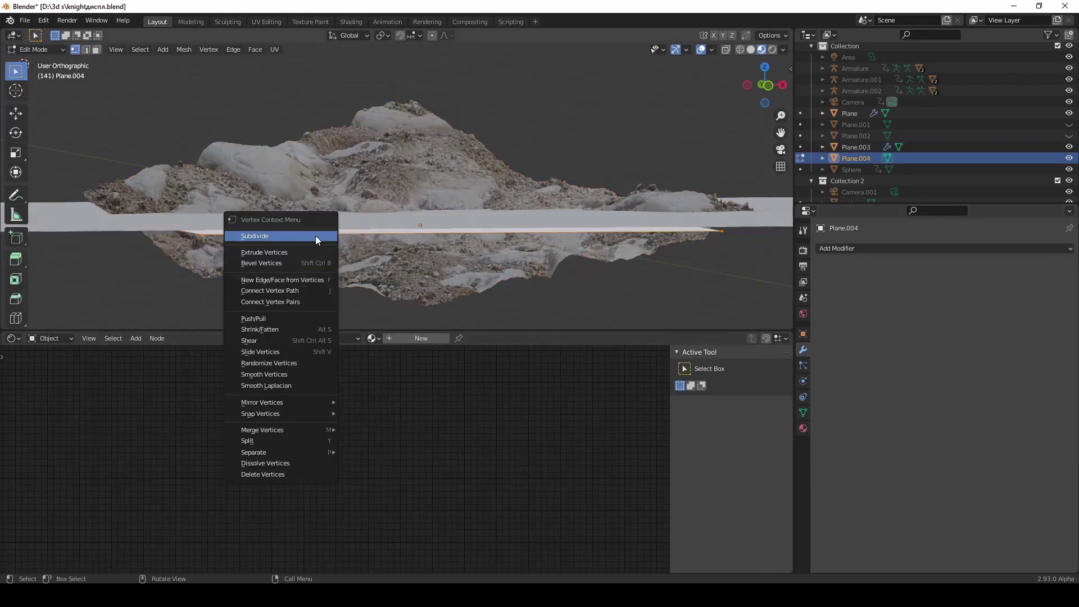
left_click(928, 248)
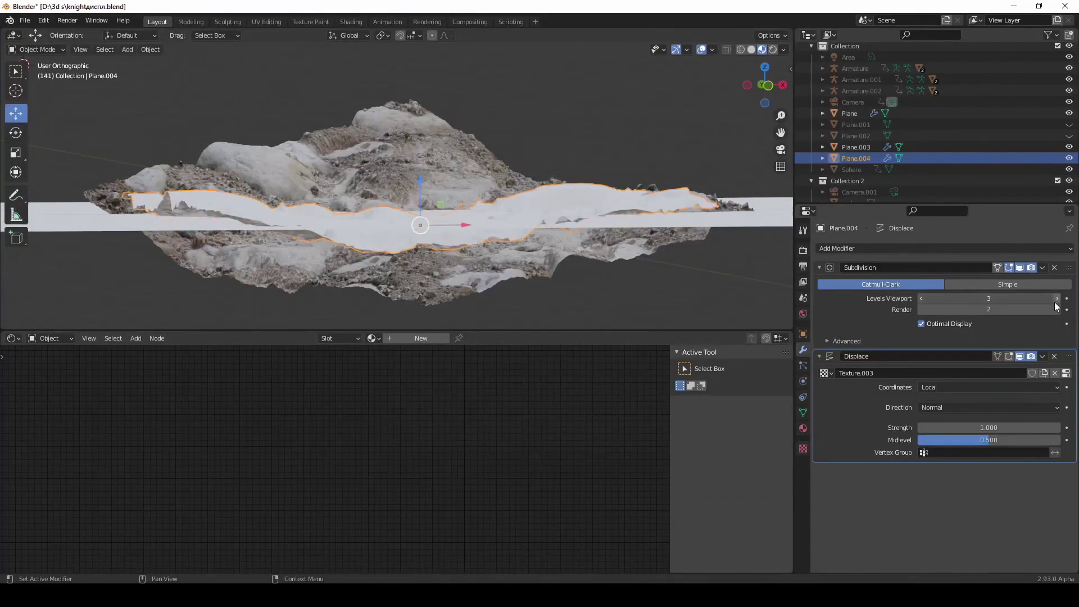
Assign Material.004 to Plane.004 and enable Ambient Occlusion in the Eevee render settings.
left_click(349, 338)
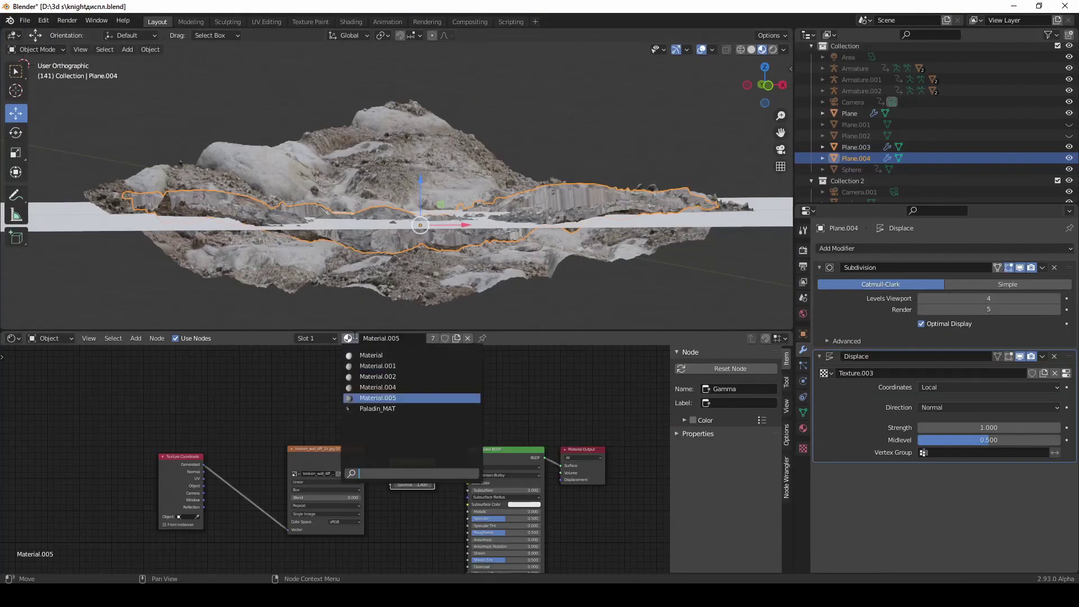
left_click(366, 387)
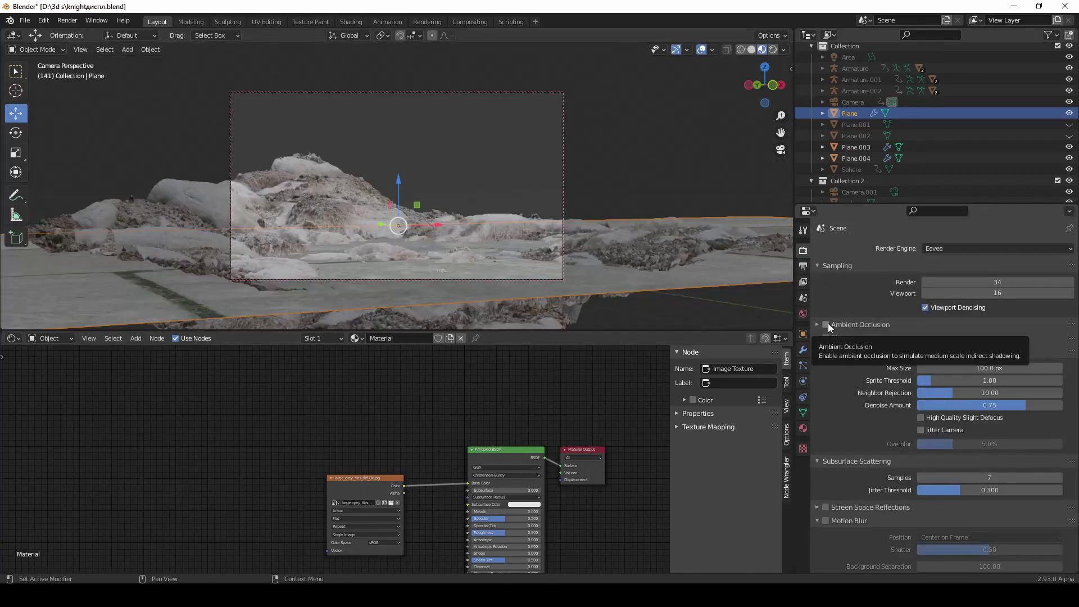
left_click(826, 324)
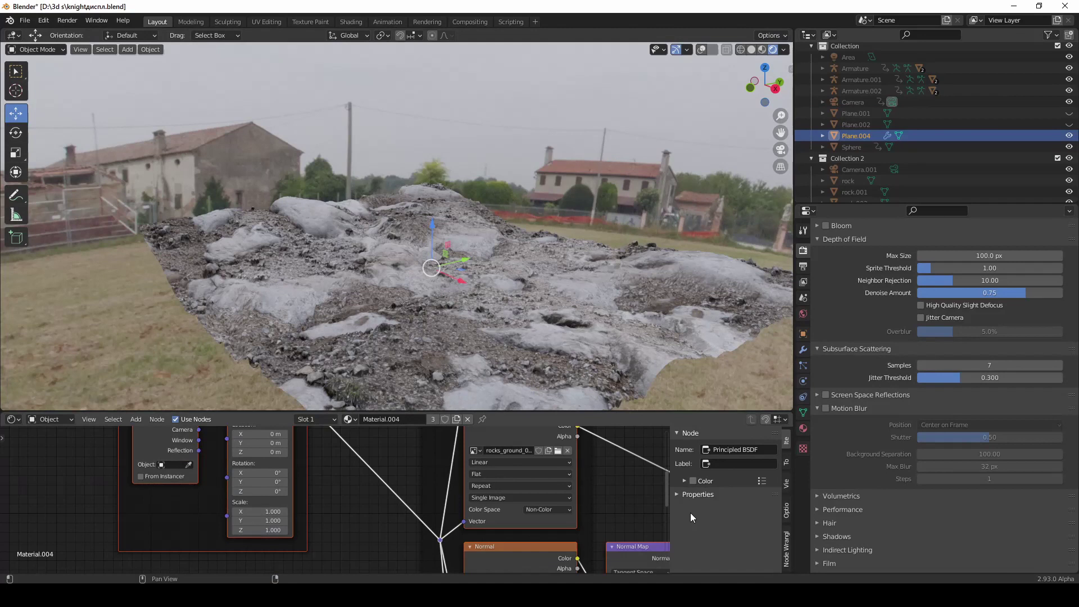
Set the X and Y scale of the Mapping node in Material.004 to 2.0.
left_click(288, 512)
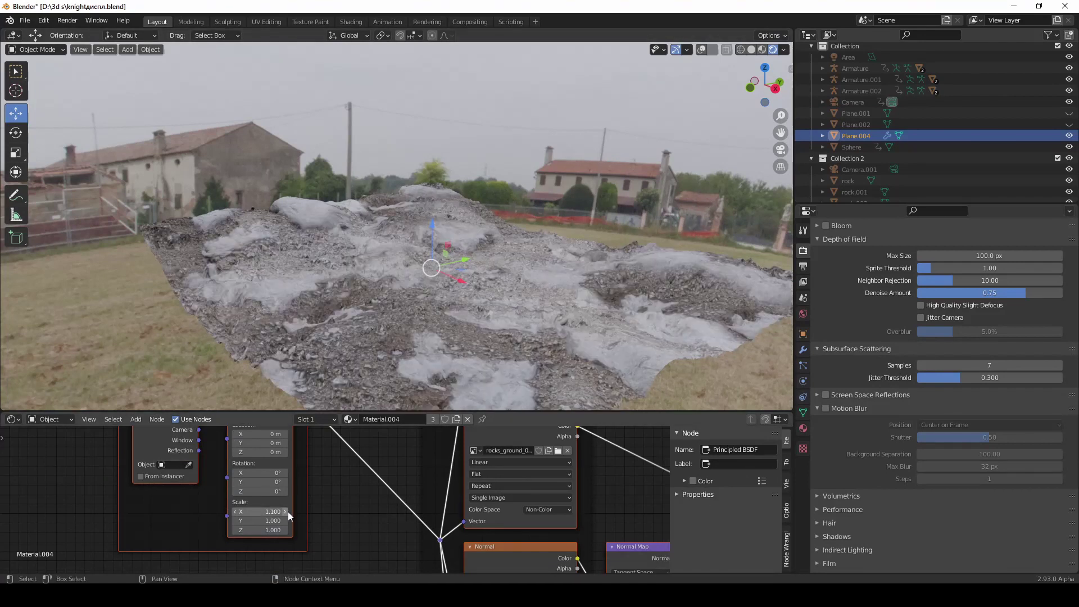
left_click(288, 512)
left_click(288, 511)
left_click(288, 511)
left_click(287, 512)
left_click(287, 512)
left_click(287, 511)
left_click(287, 511)
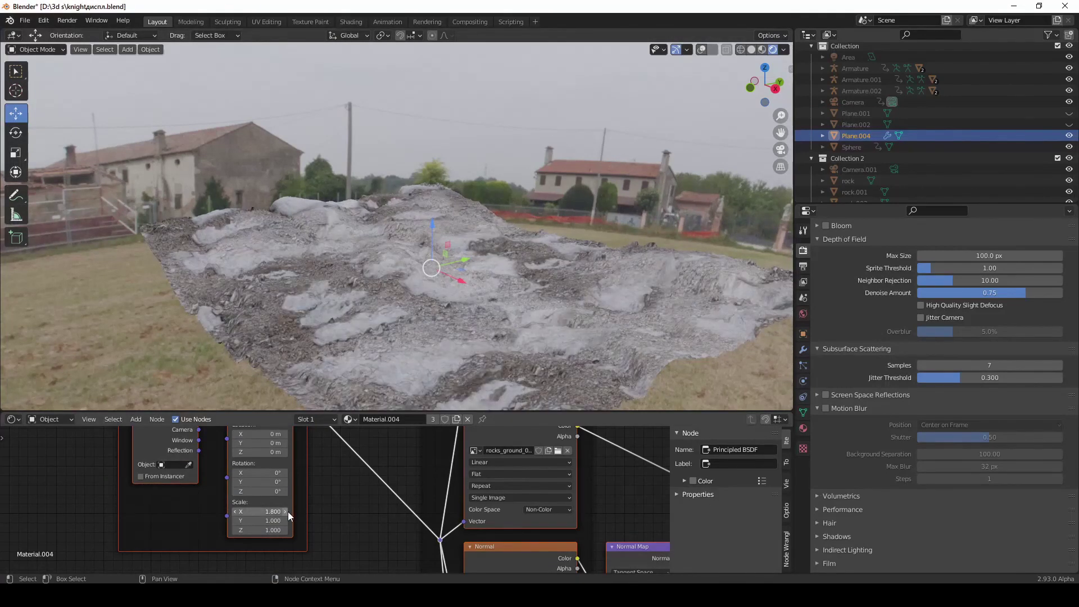
left_click(287, 511)
left_click(288, 512)
left_click(287, 521)
left_click(287, 522)
left_click(287, 521)
left_click(288, 522)
left_click(287, 521)
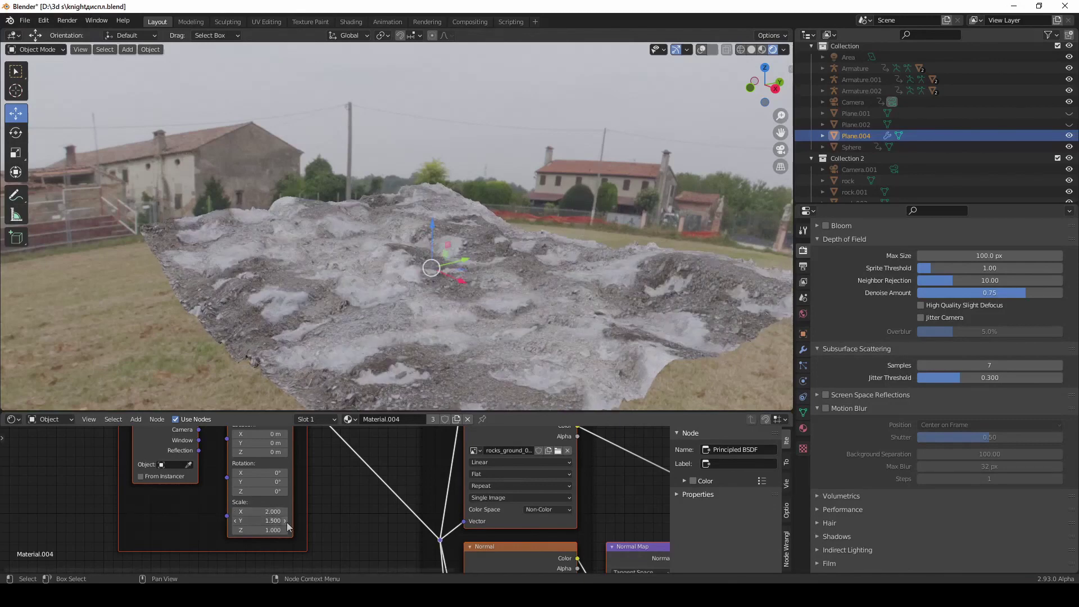
left_click(287, 521)
left_click(287, 522)
left_click(287, 522)
left_click(287, 522)
left_click(287, 521)
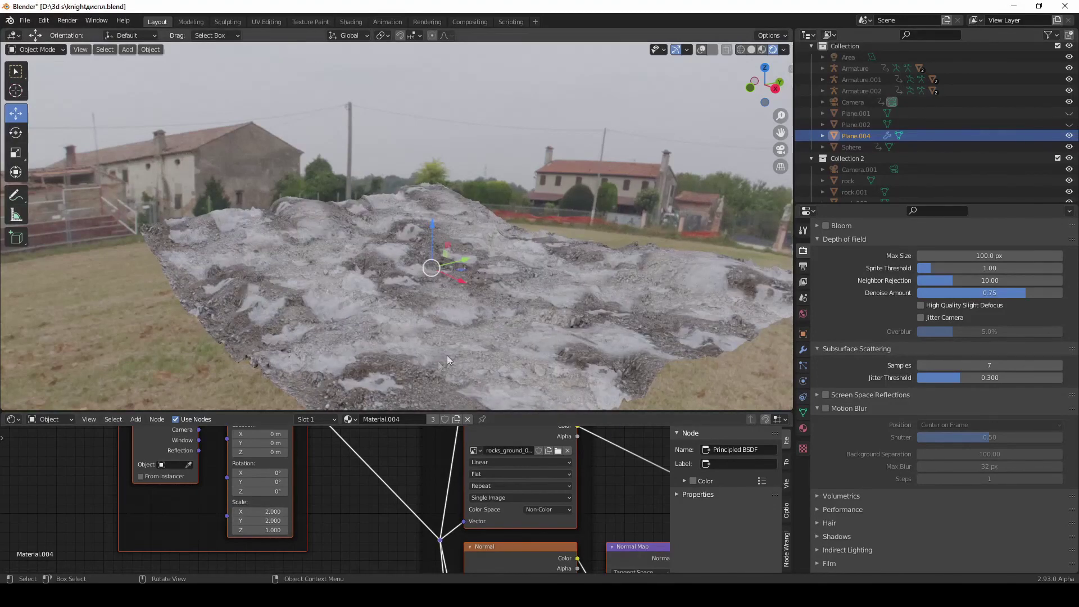
Set the displacement texture's image mapping on Plane.004 to repeat 2 times in X and 2 times in Y.
middle_click_drag(447, 355, 471, 363)
middle_click_drag(438, 357, 314, 347)
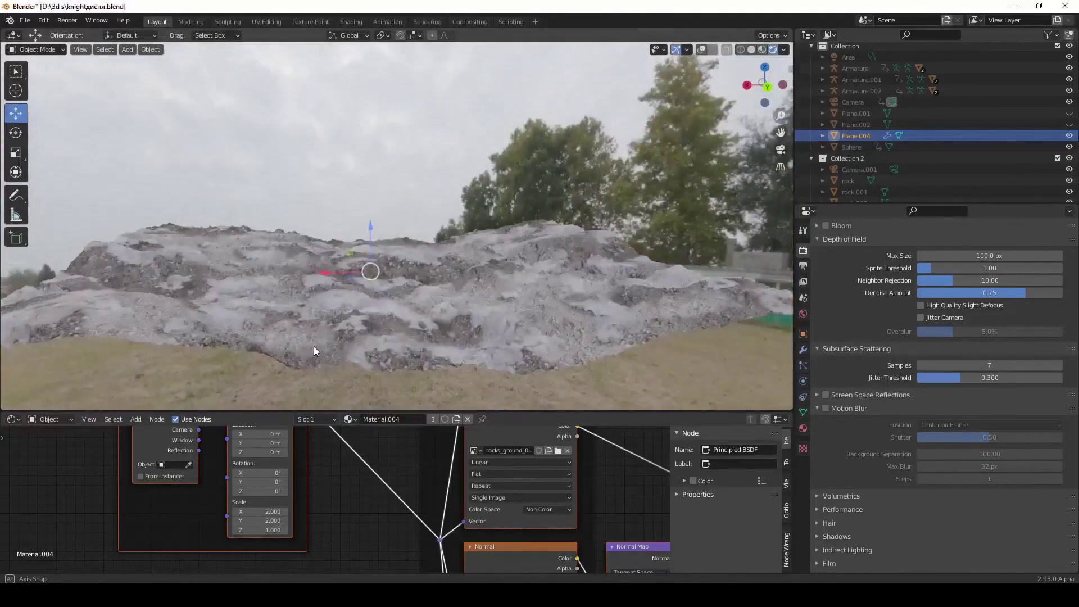
left_click(803, 449)
left_click(829, 441)
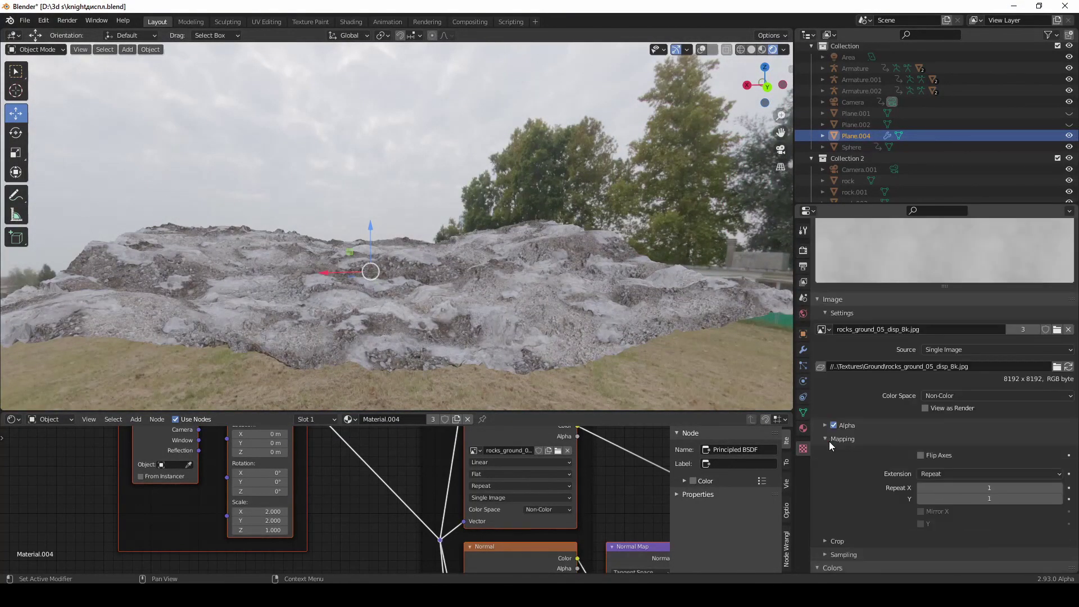
left_click(1059, 488)
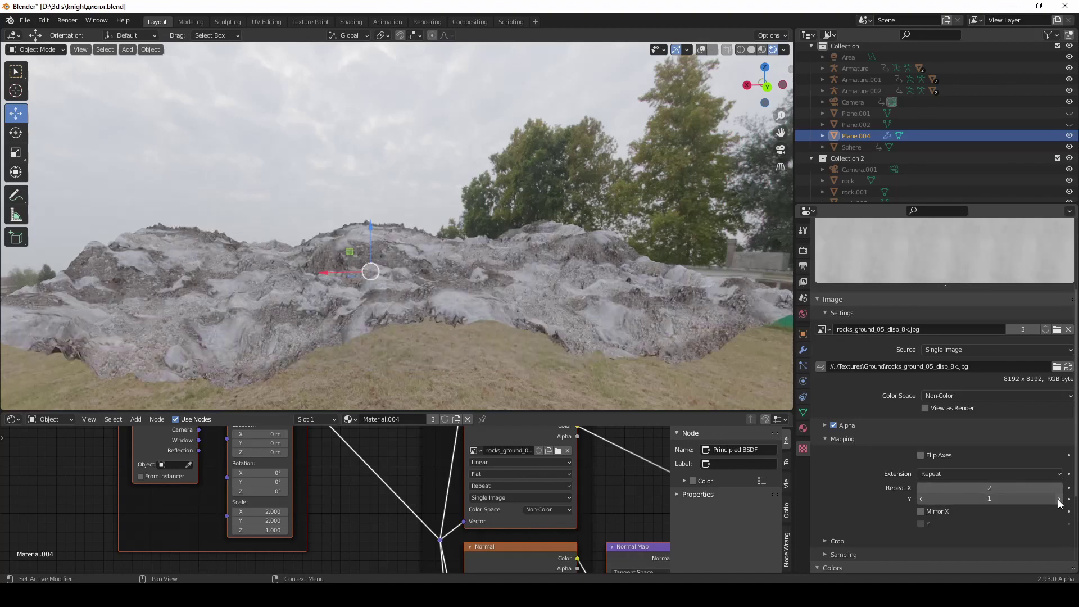
left_click(1059, 499)
Set the Mapping node's X scale in Material.004 to 2.2 and inspect the displaced ground from another angle.
middle_click_drag(340, 352, 540, 349)
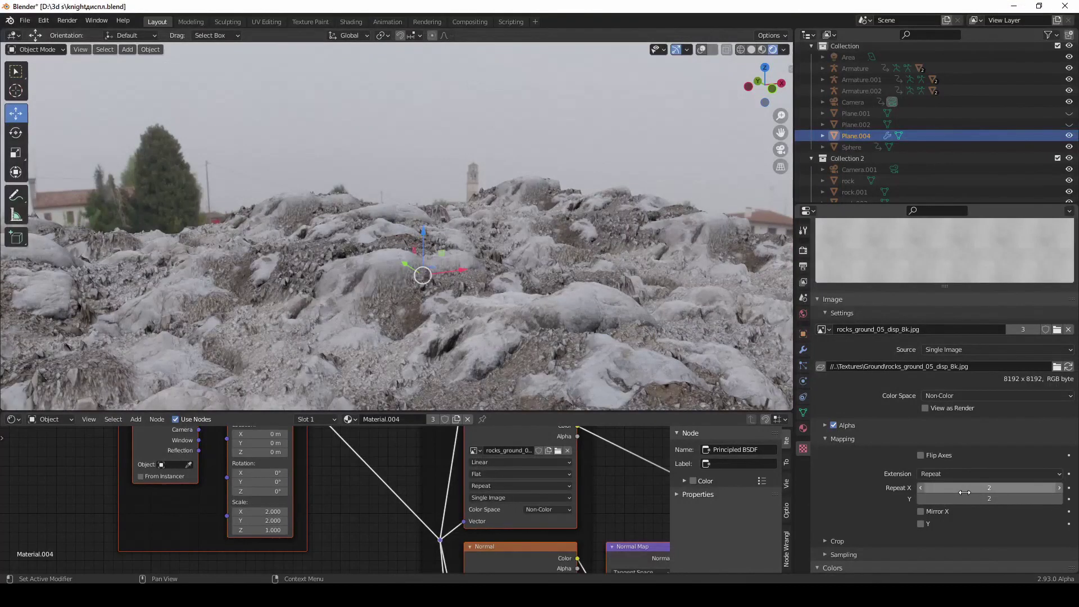
left_click(271, 511)
type("2.0")
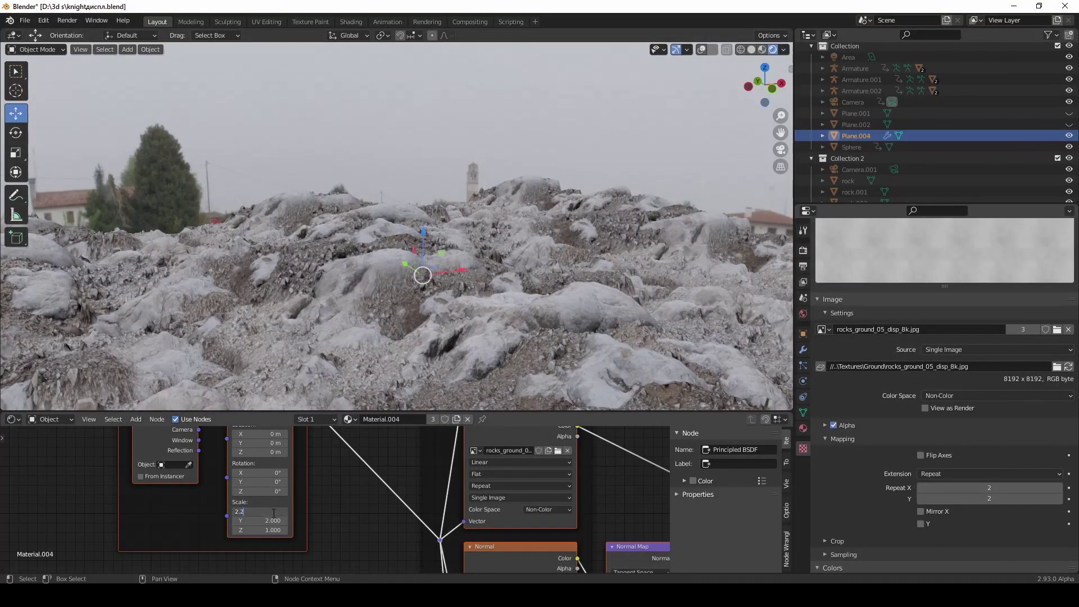
key("Return")
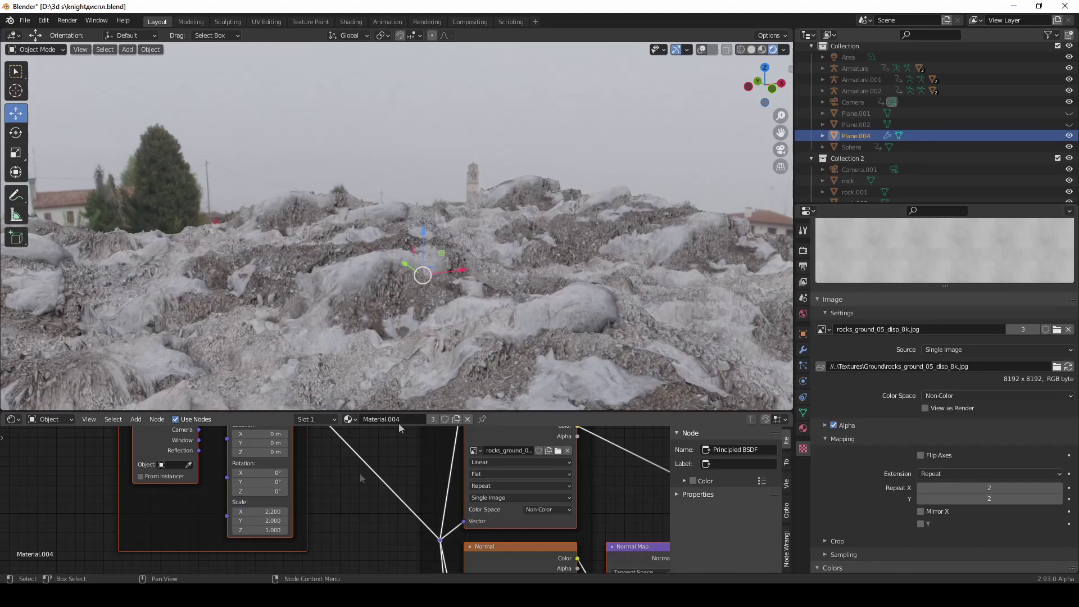
middle_click_drag(397, 400, 541, 325)
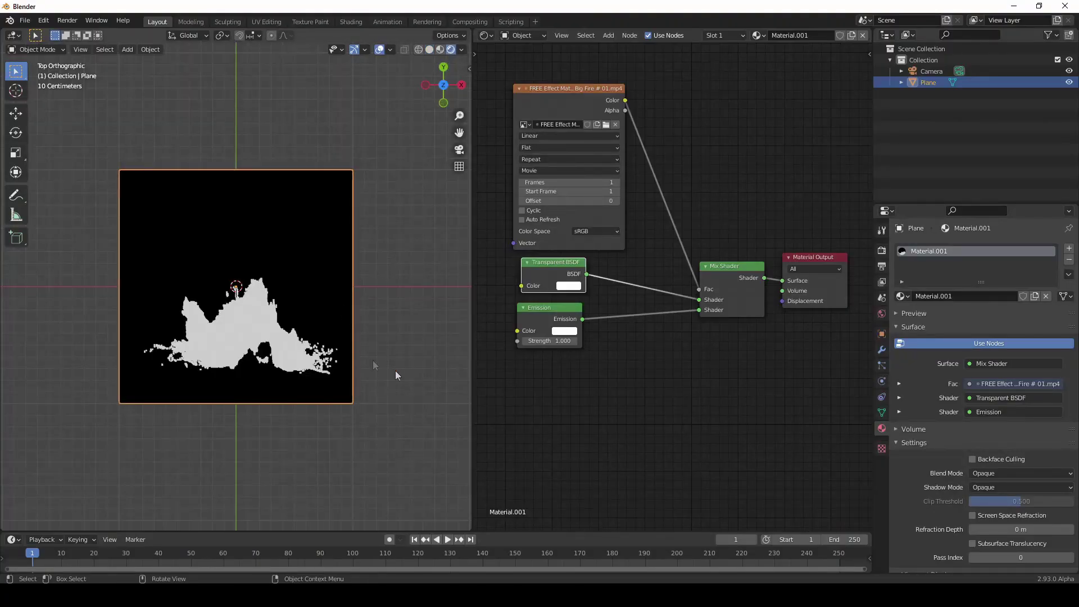
In the separate scene with the fire video plane, set the blend mode of Material.001 to Alpha Blend.
left_click(1010, 474)
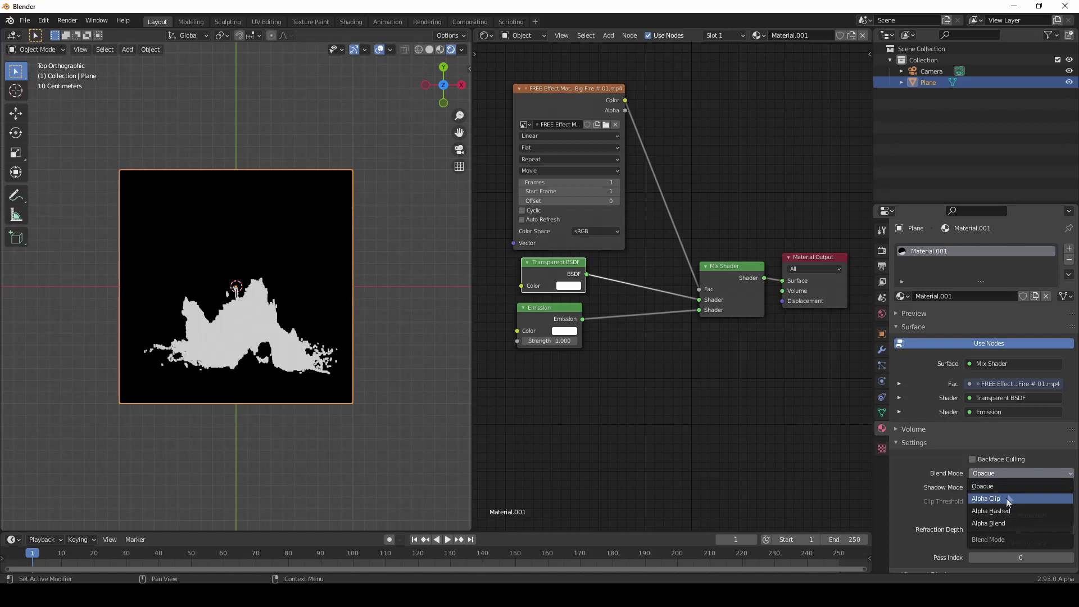
left_click(1003, 524)
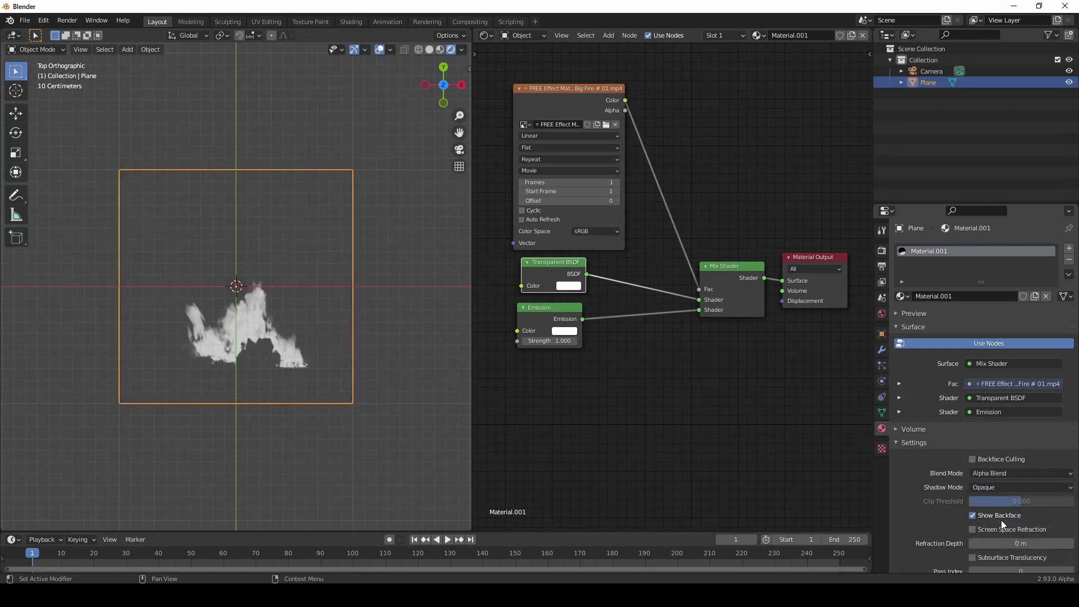
Set the shadow mode of Material.001 to None so the fire plane casts no shadow.
left_click(1009, 487)
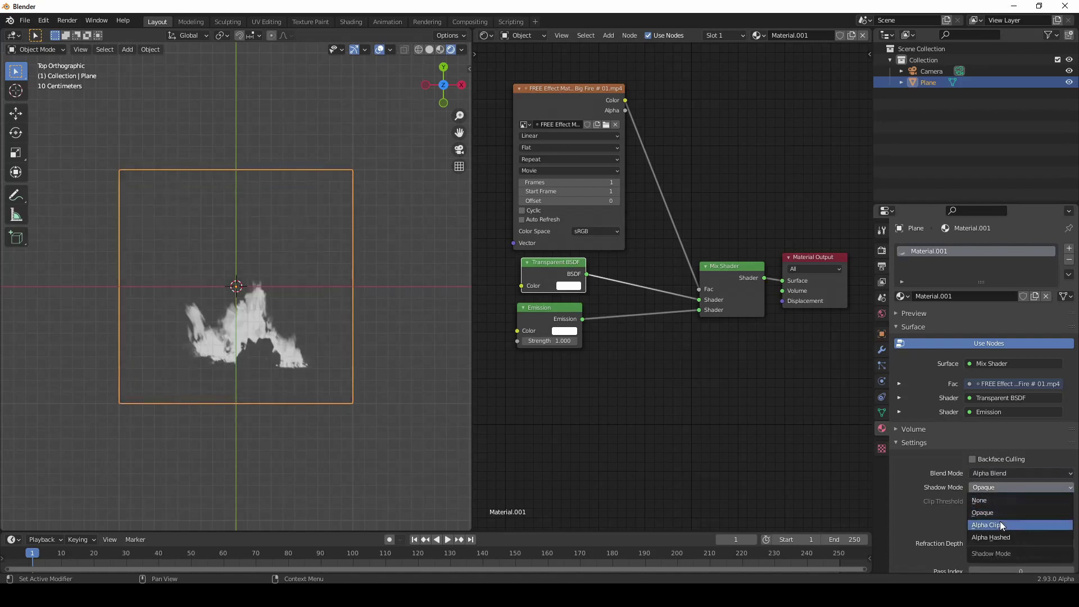
left_click(996, 500)
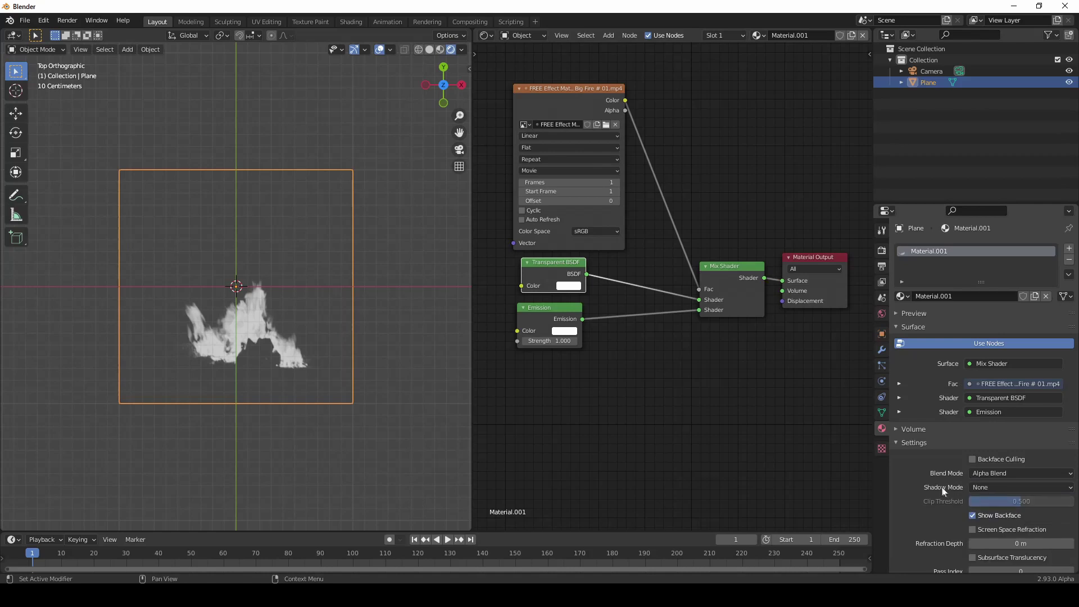
scroll(278, 346, "up", 3)
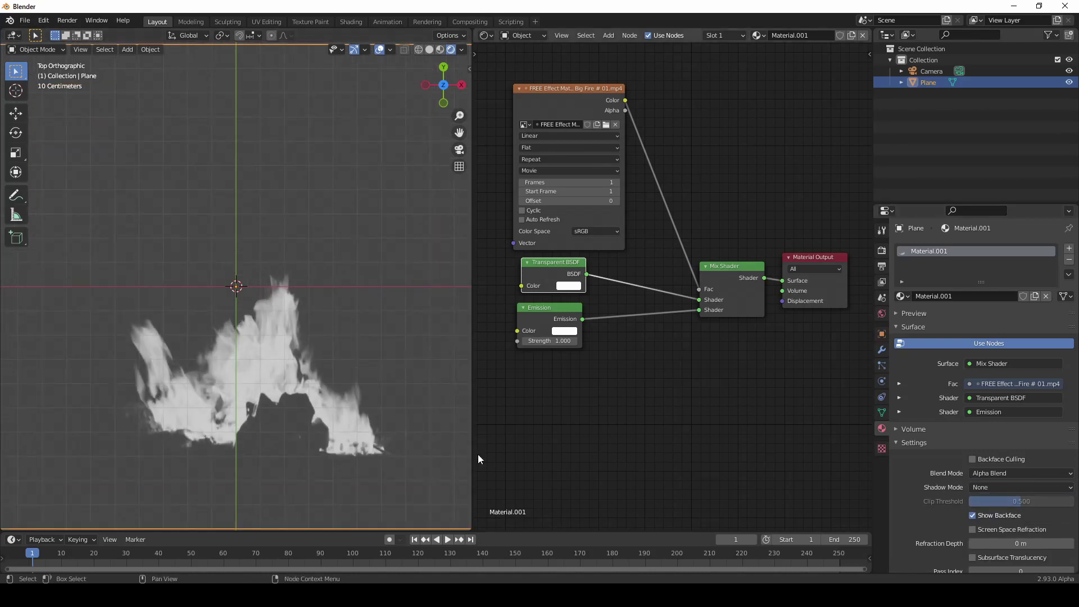
Tint the Emission node of Material.001 light orange and raise its emission strength.
left_click(558, 332)
left_click(581, 246)
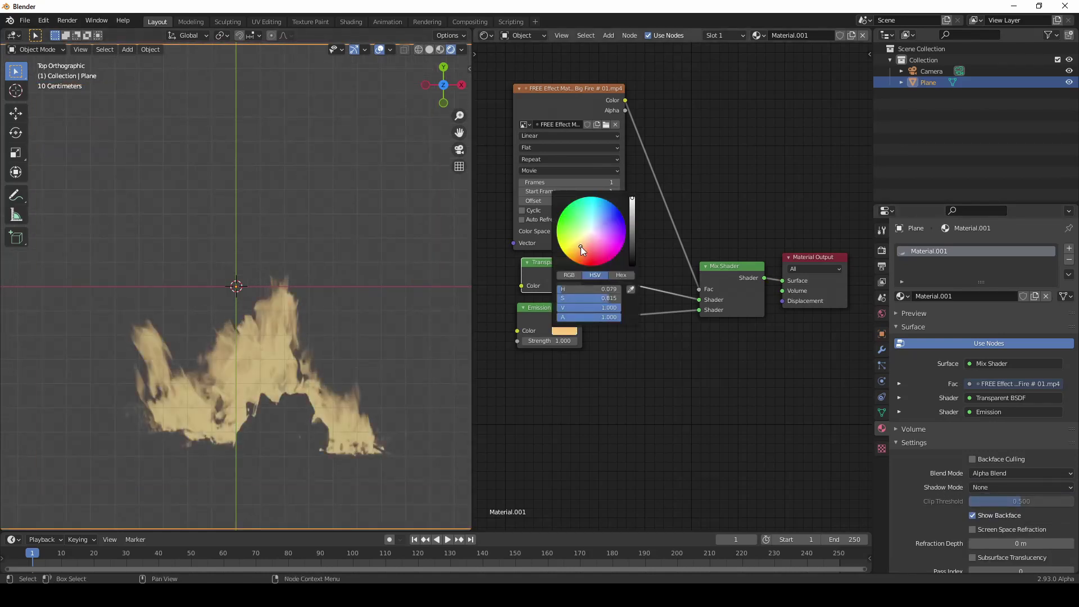
left_click_drag(548, 340, 596, 341)
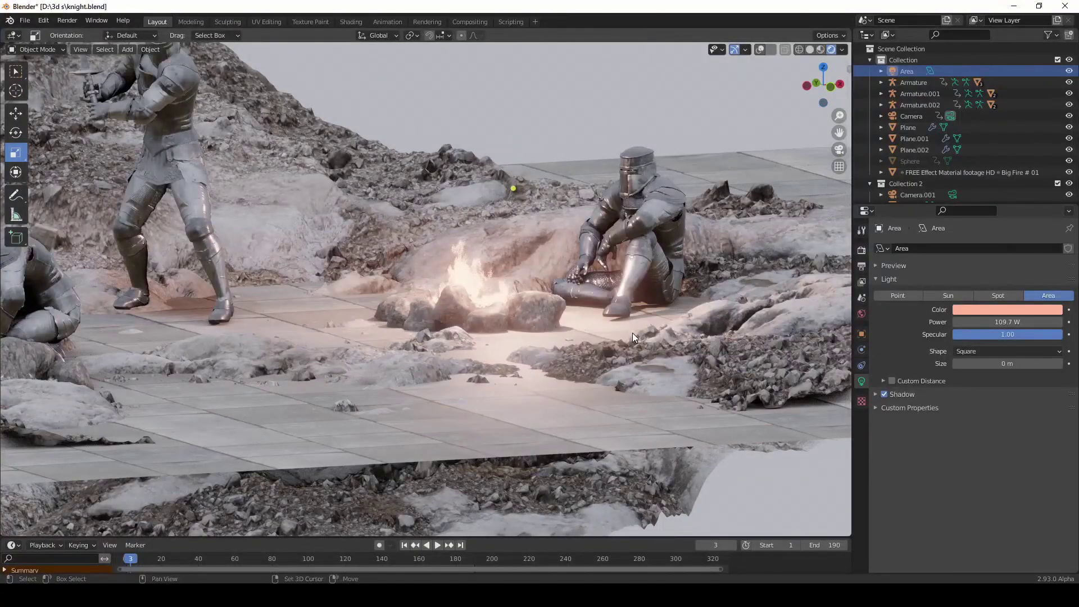
In the knight.blend scene, hide and show the Area light repeatedly to compare the campfire's glow on the seated knight and rocks.
scroll(632, 332, "up", 1)
scroll(616, 364, "up", 2)
middle_click_drag(615, 364, 627, 379)
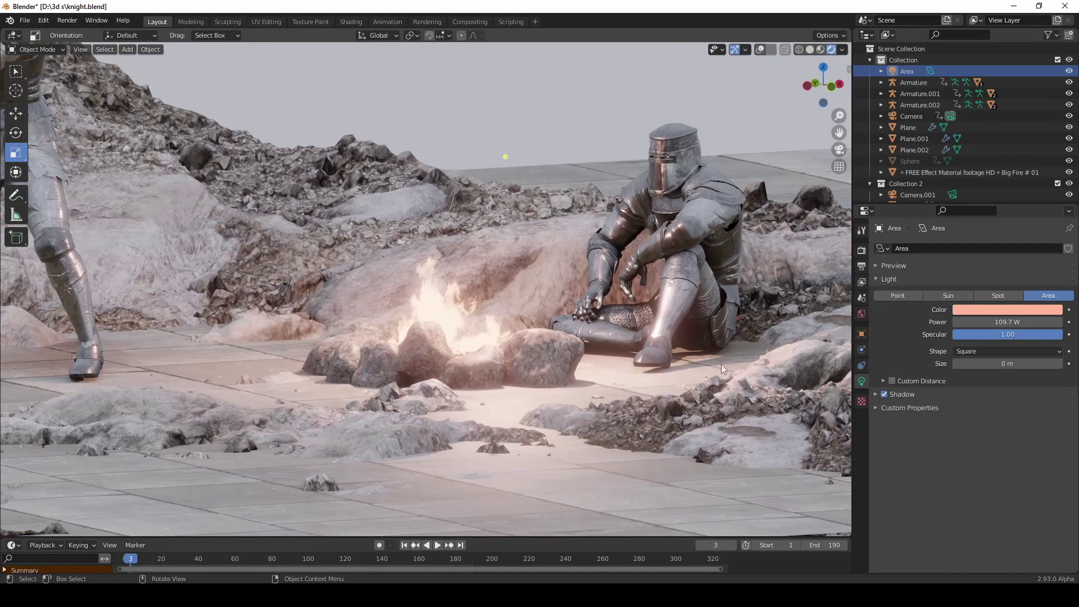
left_click(1068, 71)
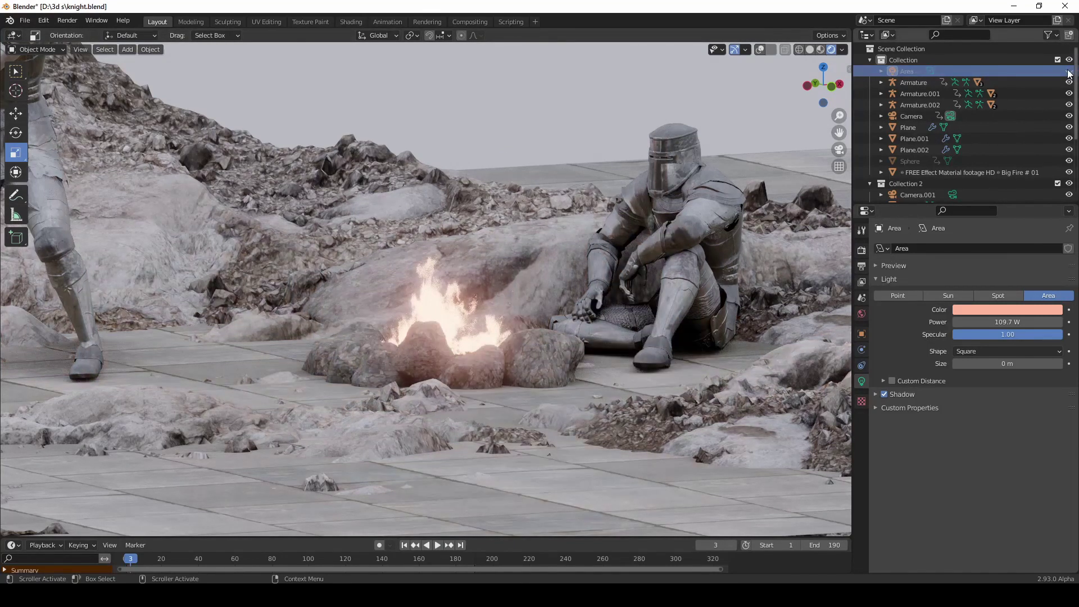
left_click(1068, 72)
left_click(1068, 72)
left_click(1069, 71)
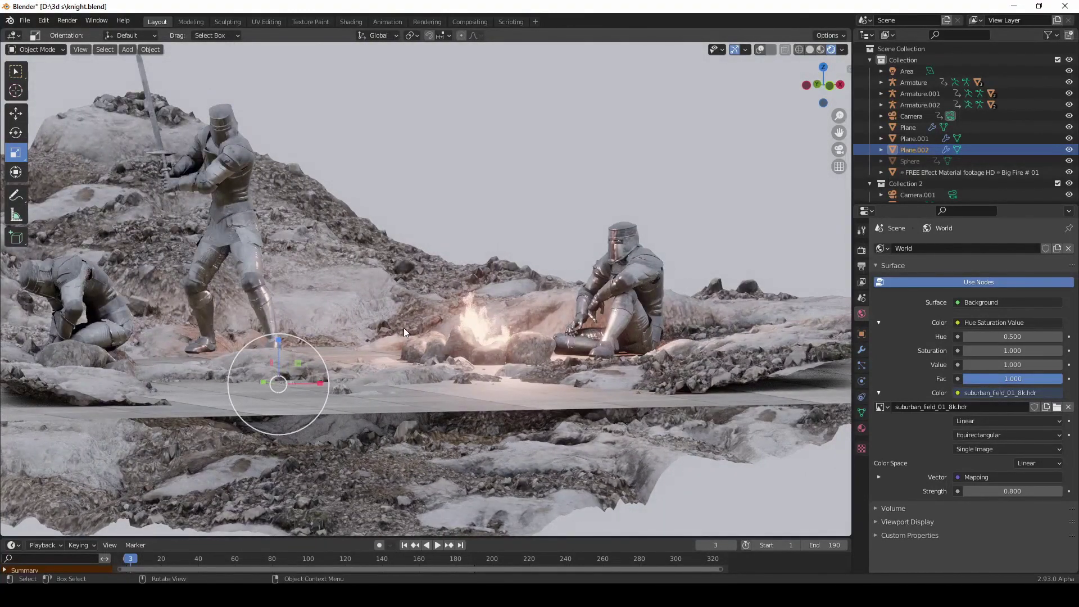
Play the animation to preview the knights around the campfire.
left_click(434, 545)
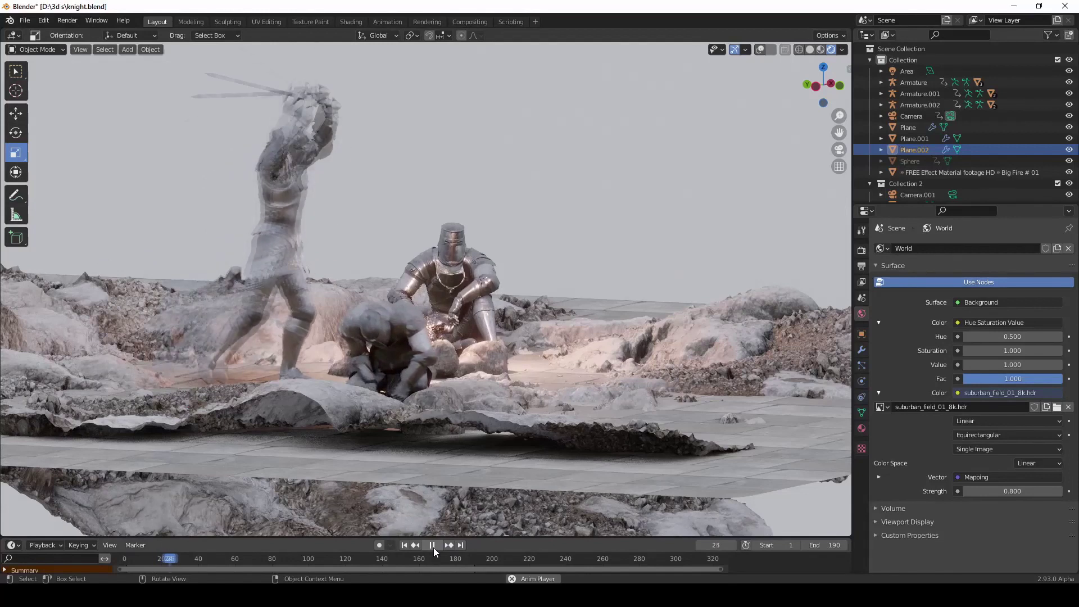